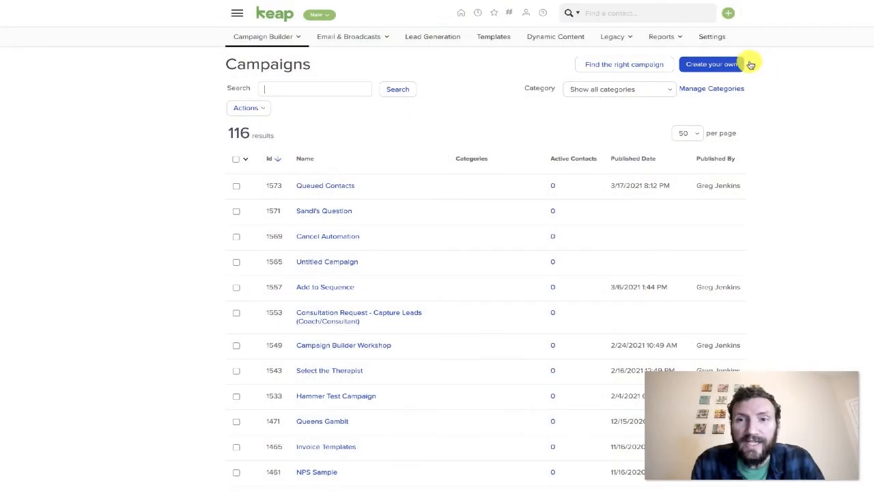
Create a new campaign from scratch and name it "Webinar Invite Campaign".
{"action": "left_click", "coordinate": [727, 69]}
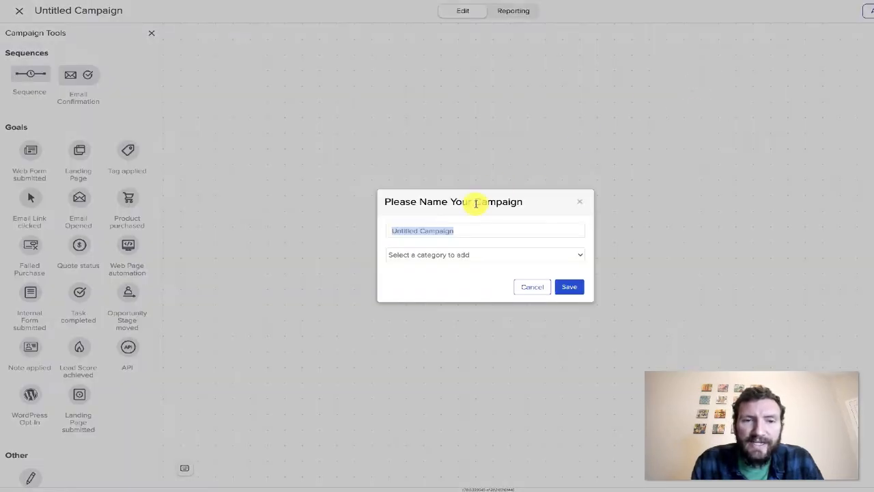
{"action": "type", "text": "Webinar Invite "}
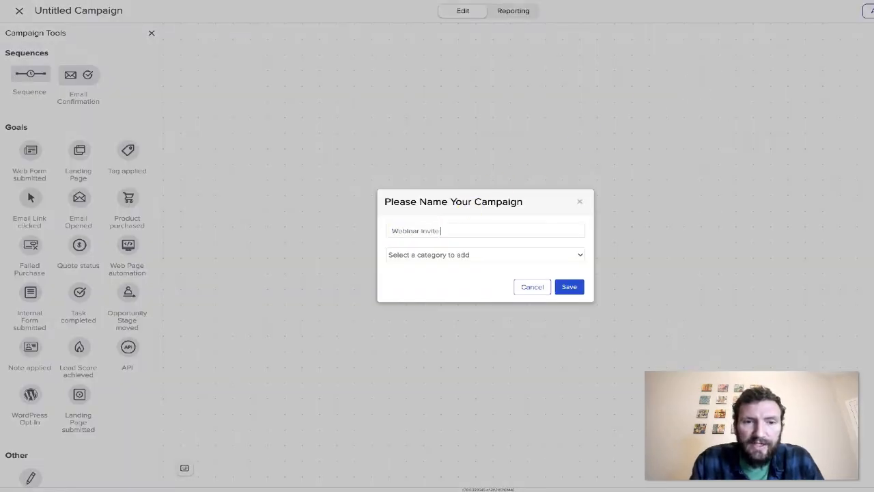
{"action": "type", "text": "Campaign"}
{"action": "left_click", "coordinate": [565, 286]}
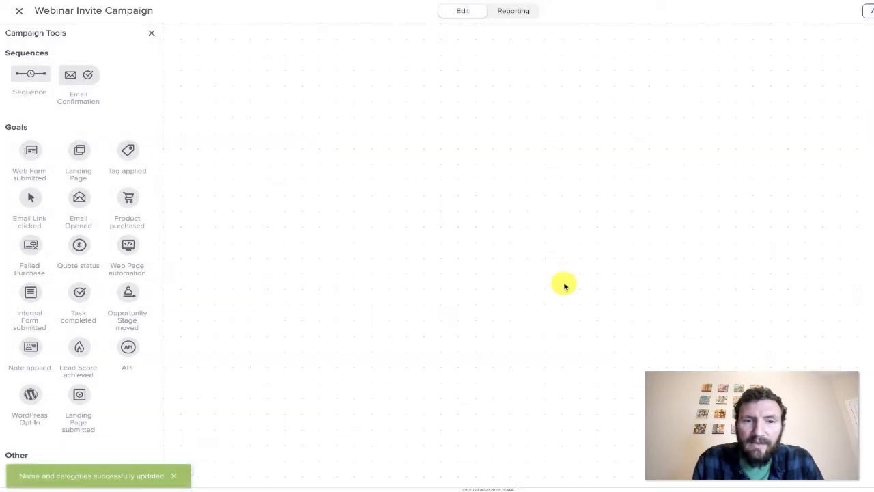
Add a Tag applied goal to the campaign canvas and name it "Past Webinar Registants".
{"action": "left_click_drag", "start_coordinate": [127, 150], "coordinate": [292, 156]}
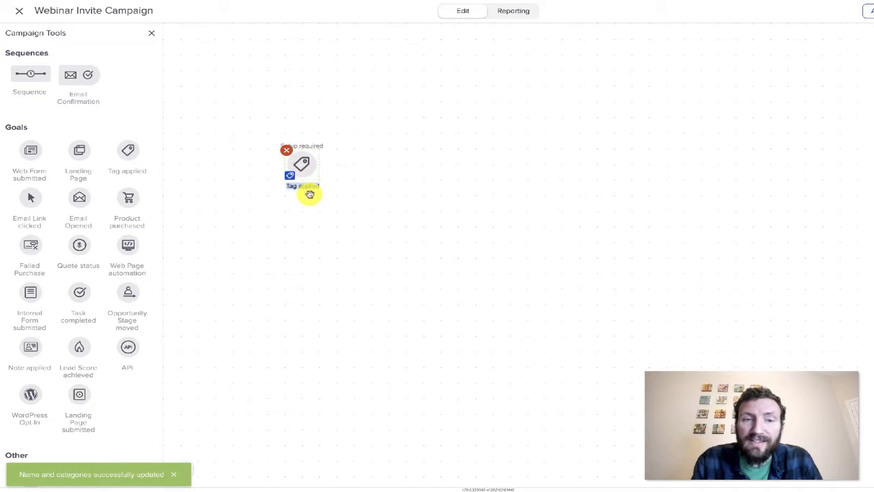
{"action": "type", "text": "Past W"}
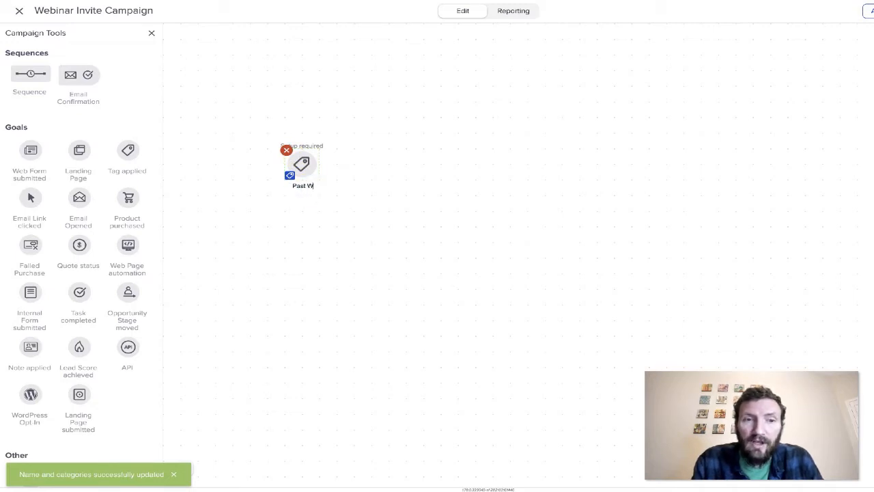
{"action": "type", "text": "ebinar Registrants"}
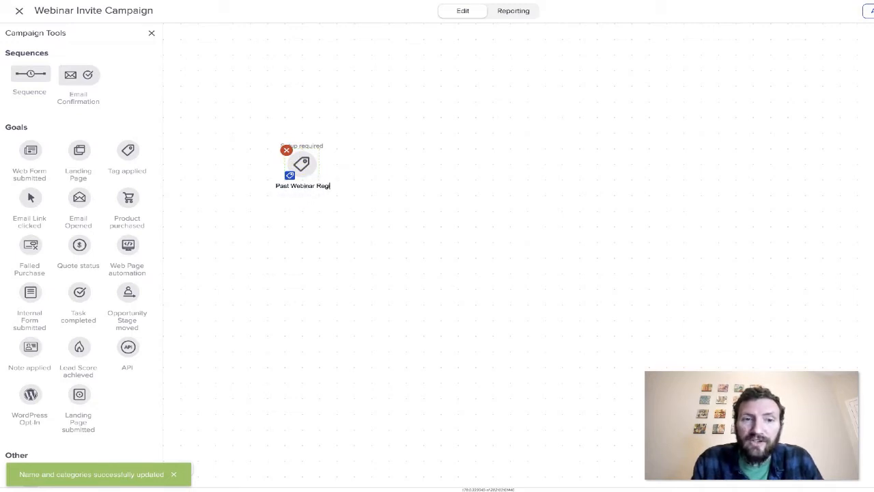
Configure the Past Webinar Registants goal to be achieved when the "Registered for Webinar" tag is applied.
{"action": "left_click", "coordinate": [302, 163]}
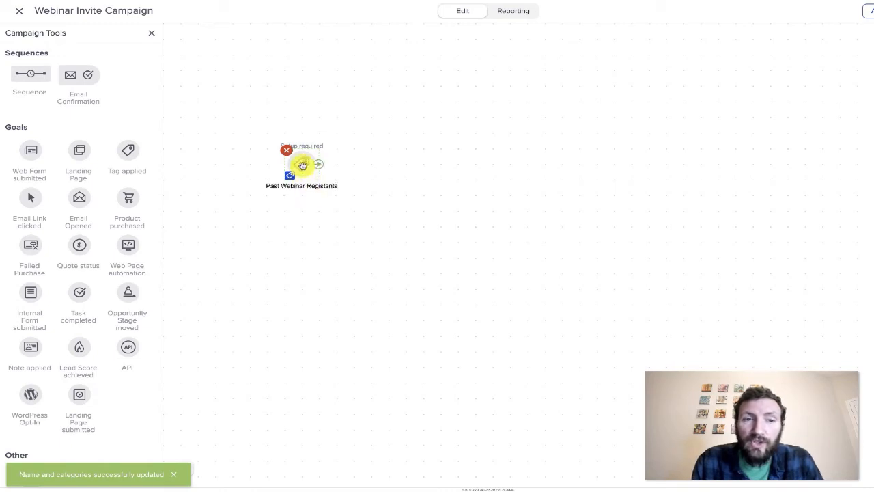
{"action": "left_click", "coordinate": [407, 194]}
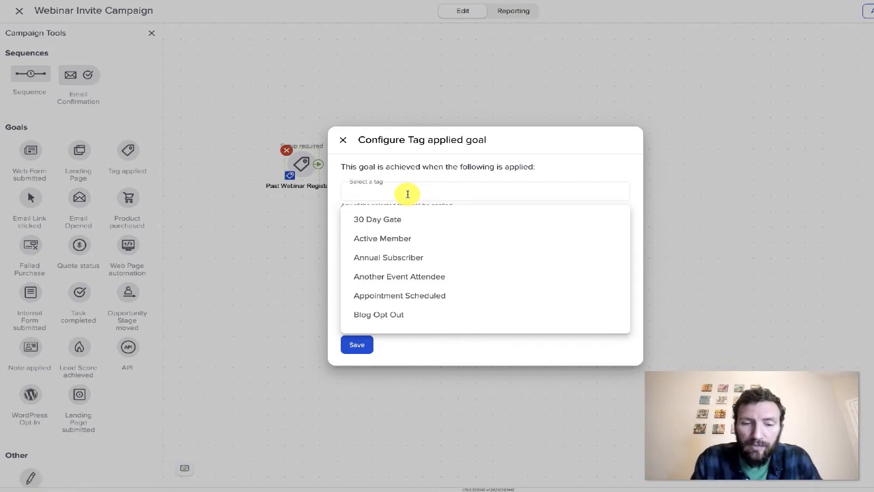
{"action": "type", "text": "Webinar"}
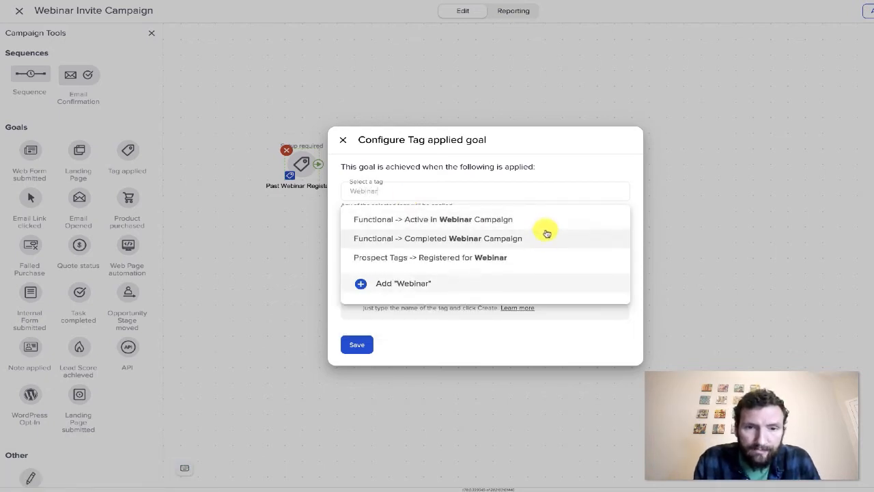
{"action": "left_click", "coordinate": [531, 252]}
{"action": "left_click", "coordinate": [358, 344]}
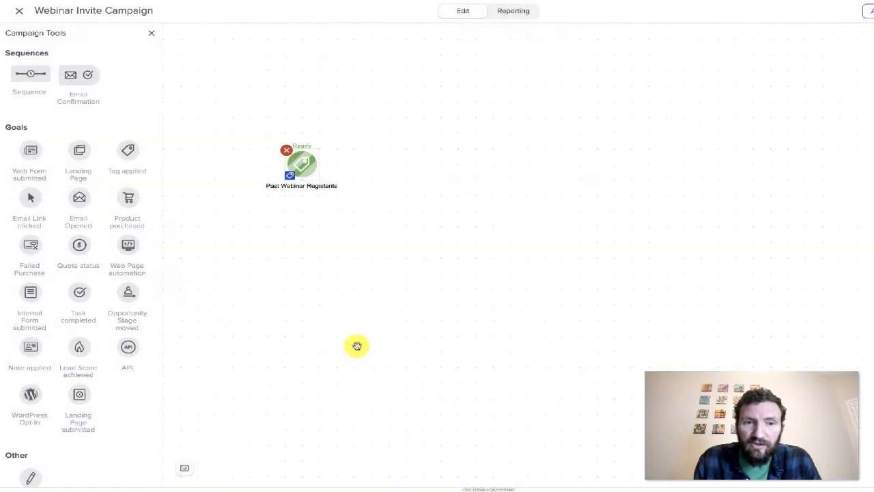
Add a sequence after the tag goal, connect the goal to it, and name it "Invite to Next Webinar".
{"action": "left_click_drag", "start_coordinate": [30, 76], "coordinate": [375, 159]}
{"action": "left_click_drag", "start_coordinate": [319, 163], "coordinate": [390, 163]}
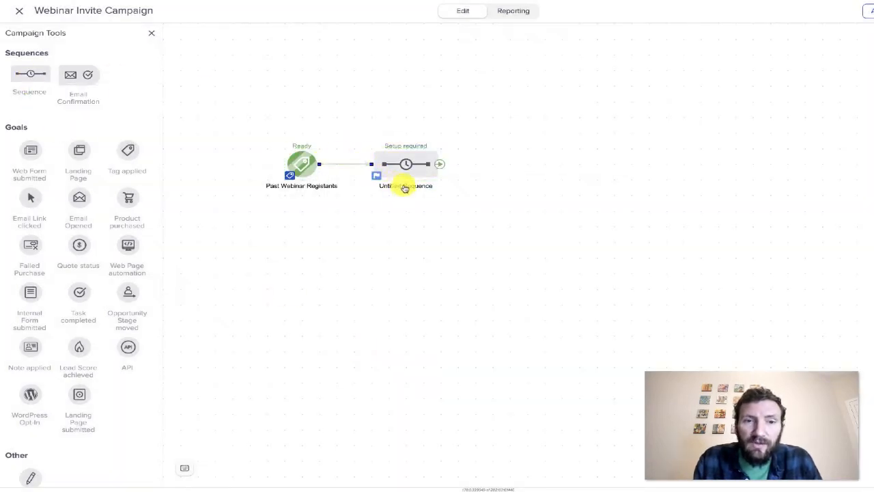
{"action": "type", "text": "Invite"}
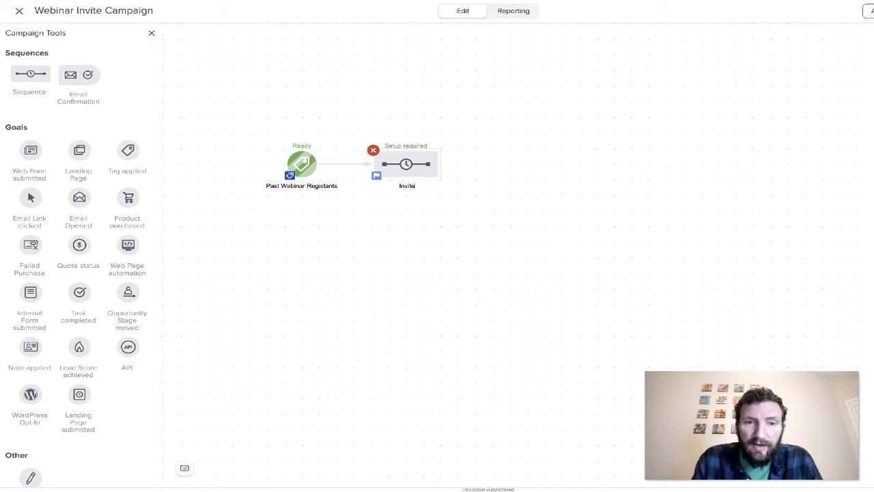
{"action": "type", "text": " to Next Webinar"}
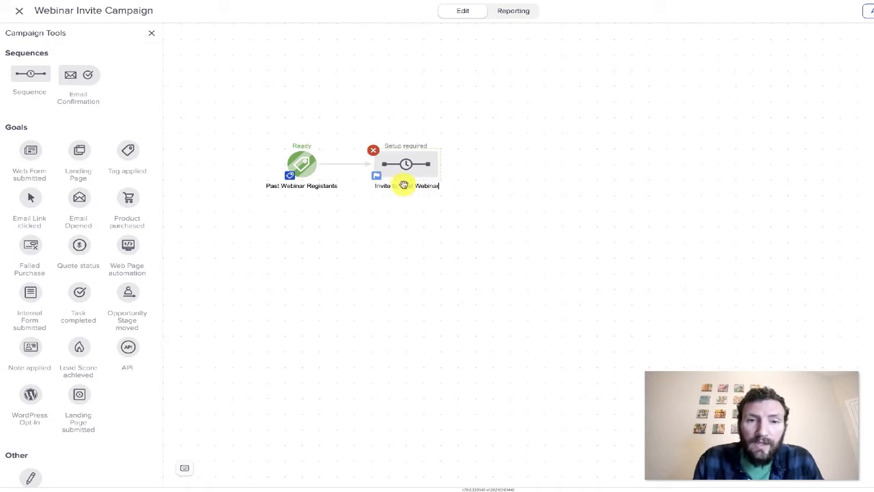
{"action": "key", "text": "Return"}
In the Invite to Next Webinar sequence, add a date timer after Start running on 3-19-2021 at 8:00 AM in the contact's time zone.
{"action": "double_click", "coordinate": [414, 164]}
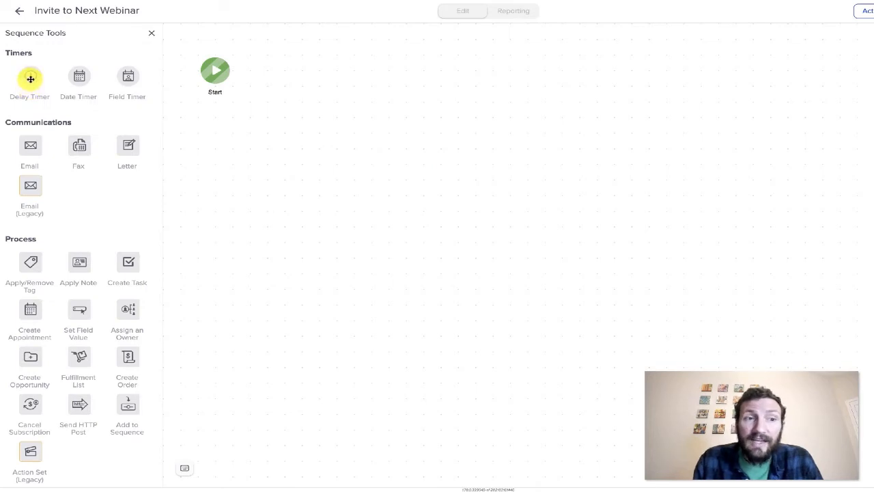
{"action": "left_click_drag", "start_coordinate": [77, 75], "coordinate": [282, 70]}
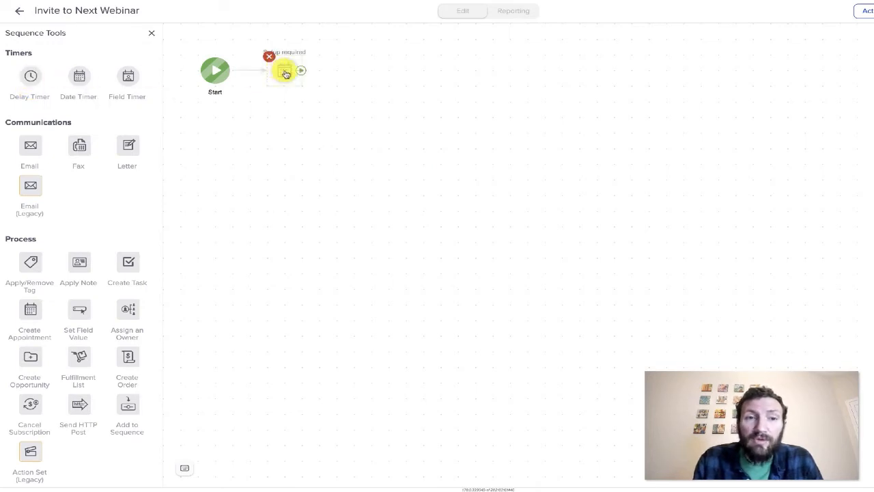
{"action": "double_click", "coordinate": [285, 73]}
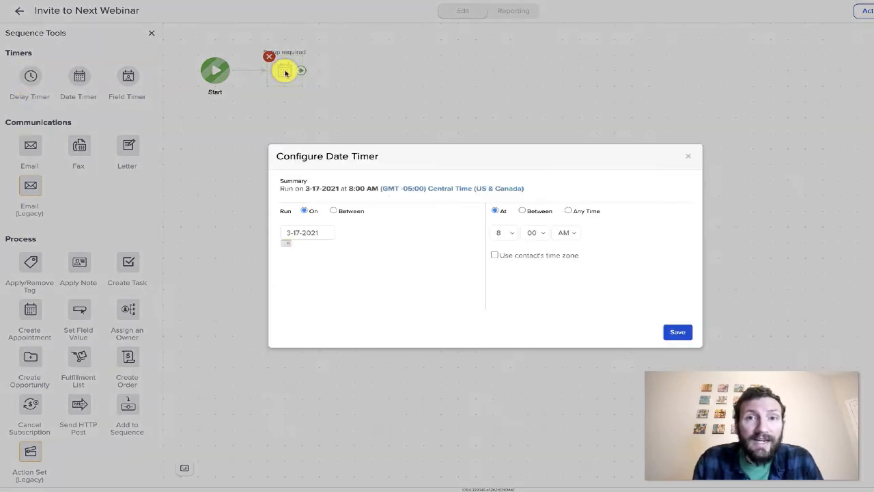
{"action": "left_click", "coordinate": [287, 243]}
{"action": "left_click", "coordinate": [387, 307]}
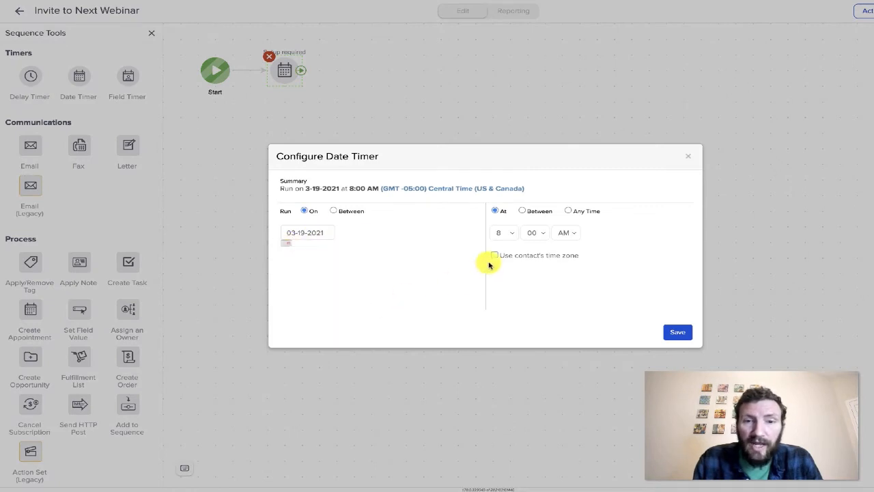
{"action": "left_click", "coordinate": [493, 256]}
{"action": "left_click", "coordinate": [686, 332]}
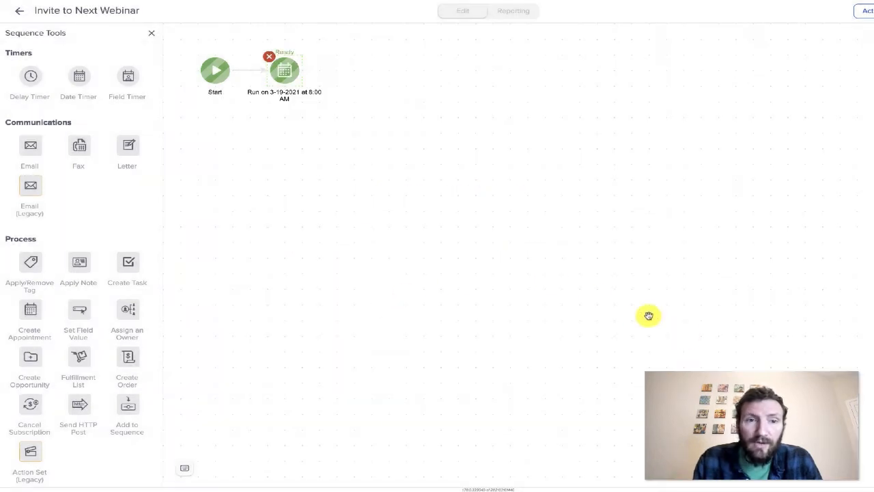
Add an email after the date timer and name it "Invite 1".
{"action": "left_click_drag", "start_coordinate": [29, 147], "coordinate": [373, 58]}
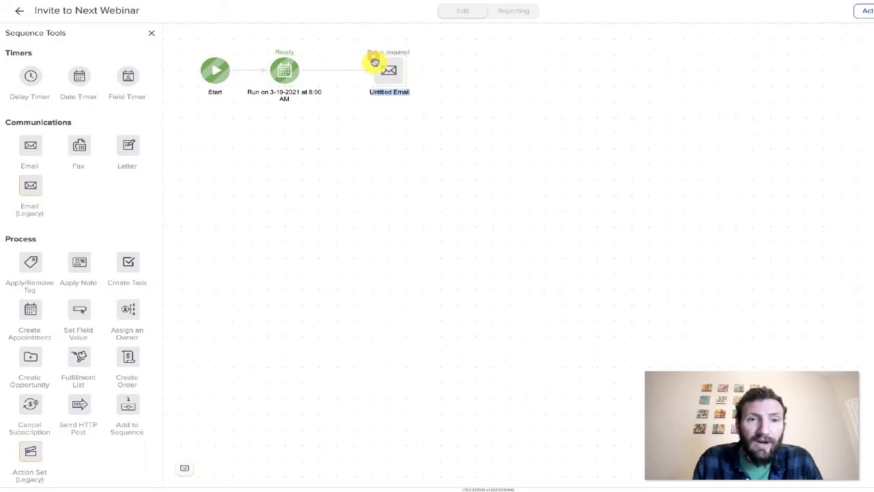
{"action": "left_click", "coordinate": [389, 93]}
{"action": "type", "text": "Invite 1"}
{"action": "key", "text": "Return"}
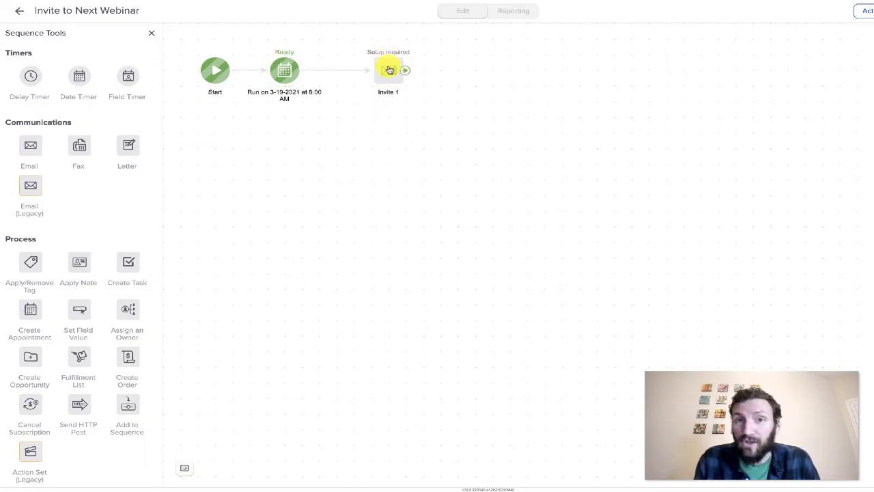
Start the Invite 1 email from the plain text letter template and set its subject to "join us at the next webinar".
{"action": "double_click", "coordinate": [389, 70]}
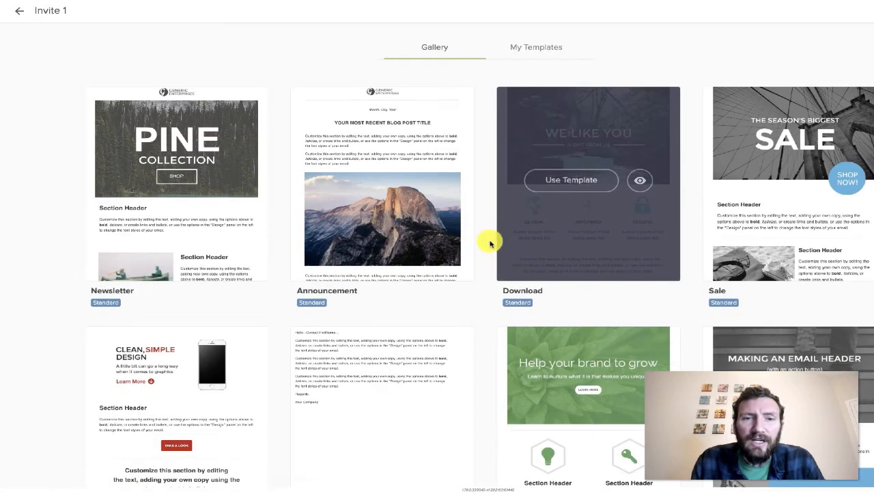
{"action": "left_click", "coordinate": [380, 427]}
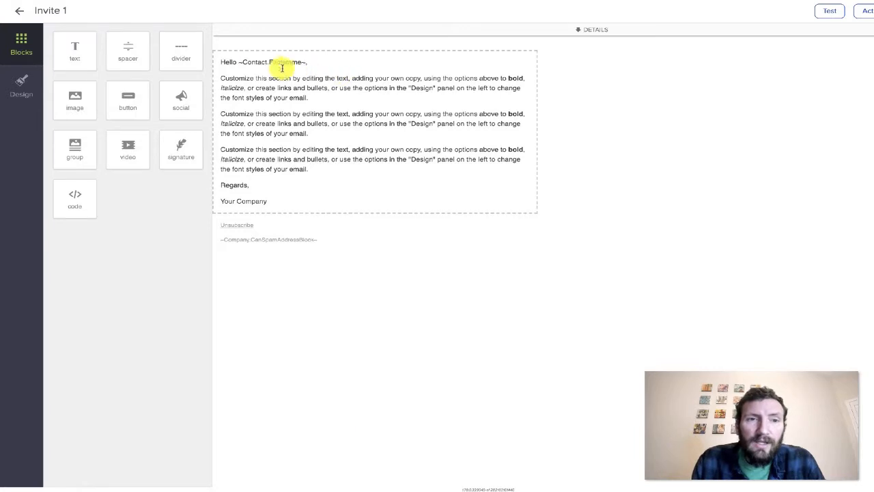
{"action": "left_click", "coordinate": [345, 74]}
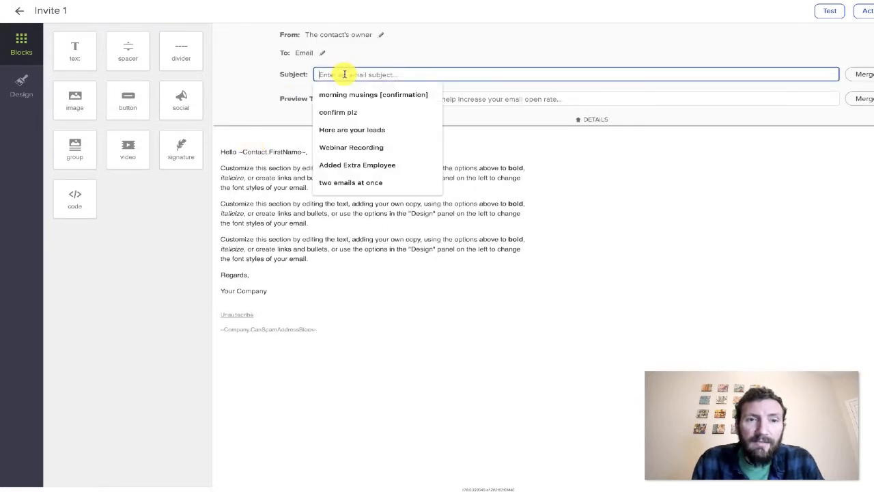
{"action": "type", "text": "join us at the next webinar"}
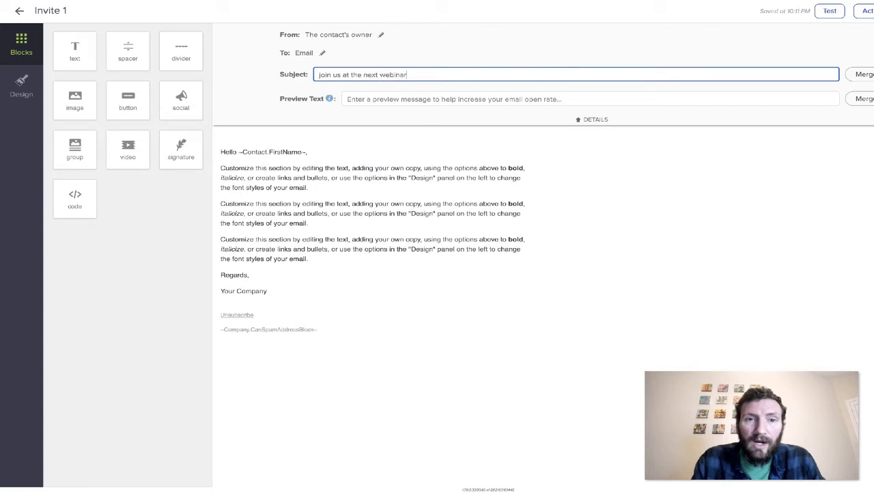
Set the email's preview text to "If you thought the last one was good...".
{"action": "left_click", "coordinate": [359, 96]}
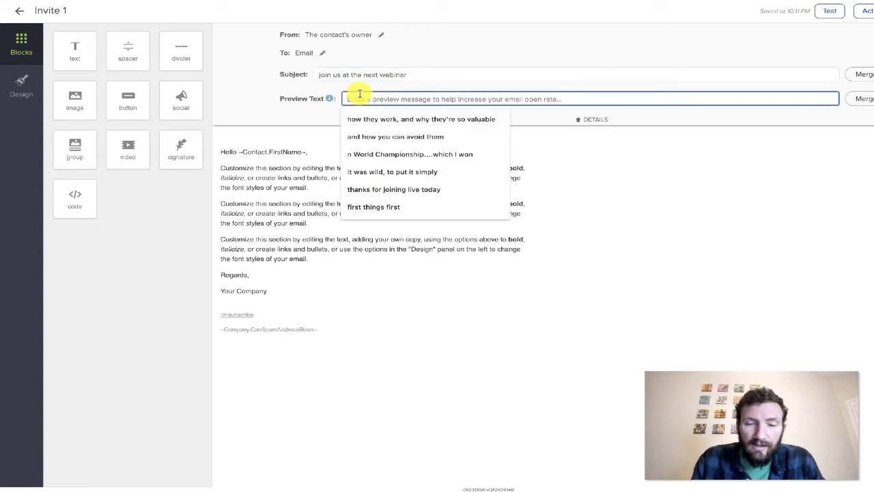
{"action": "type", "text": "If you thought the"}
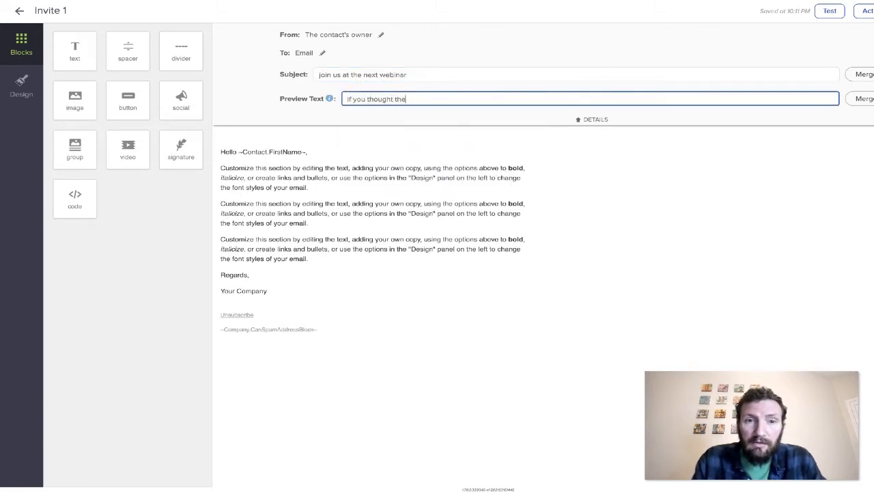
{"action": "type", "text": " last one was good"}
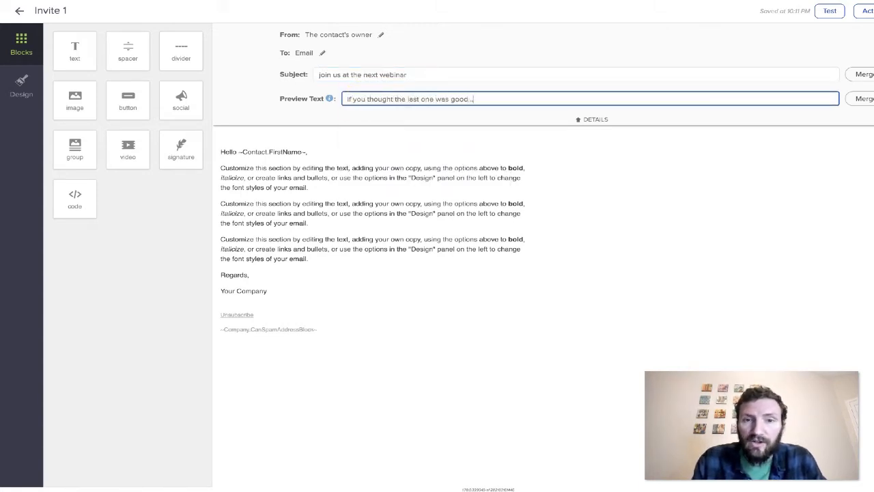
{"action": "type", "text": "..."}
Replace the placeholder text below the greeting with "The upcoming webinar is gonna be better than ever, and since I know you loved the last one....".
{"action": "left_click", "coordinate": [340, 156]}
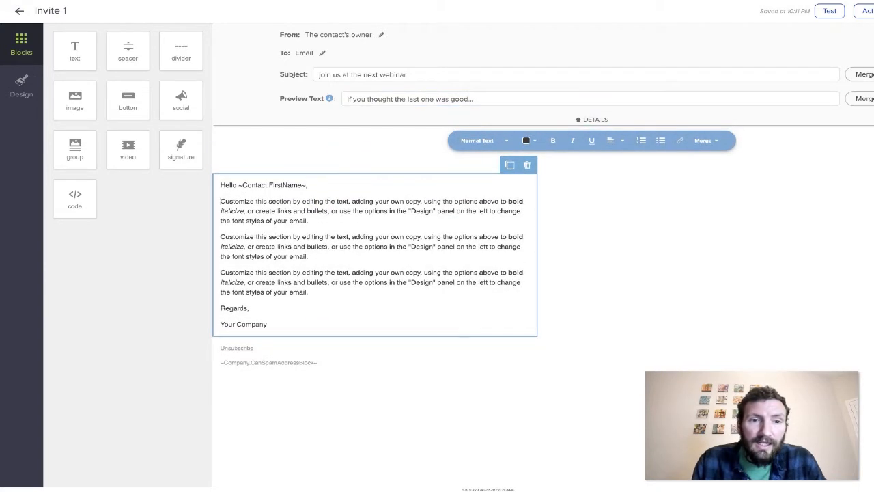
{"action": "key", "text": "ctrl+shift+End"}
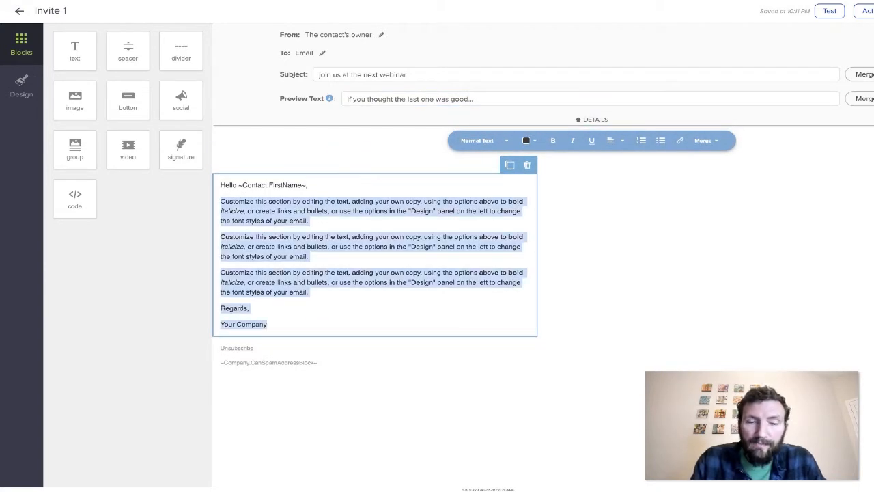
{"action": "type", "text": "The upcoming webinar i"}
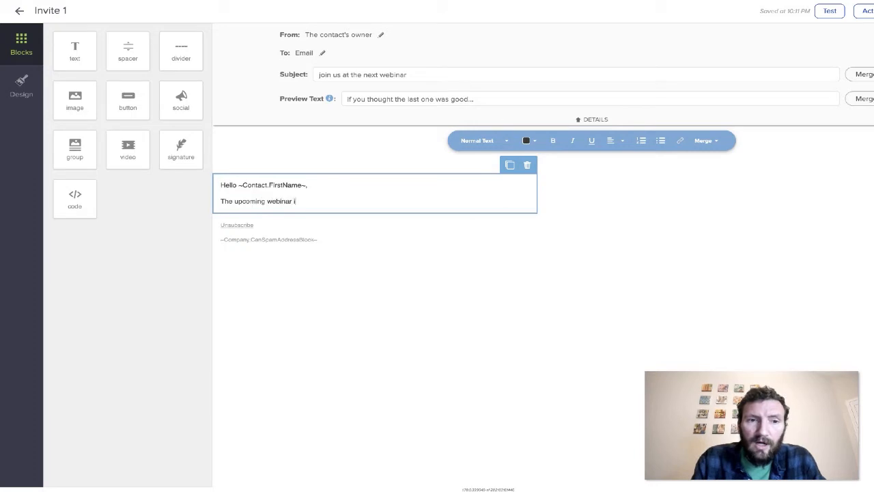
{"action": "type", "text": "s gonna be better than ever,and"}
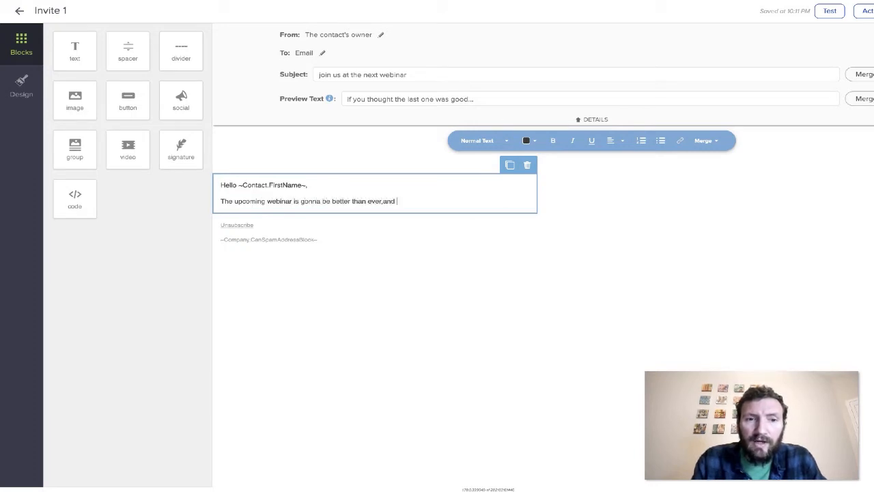
{"action": "key", "text": "BackSpace"}
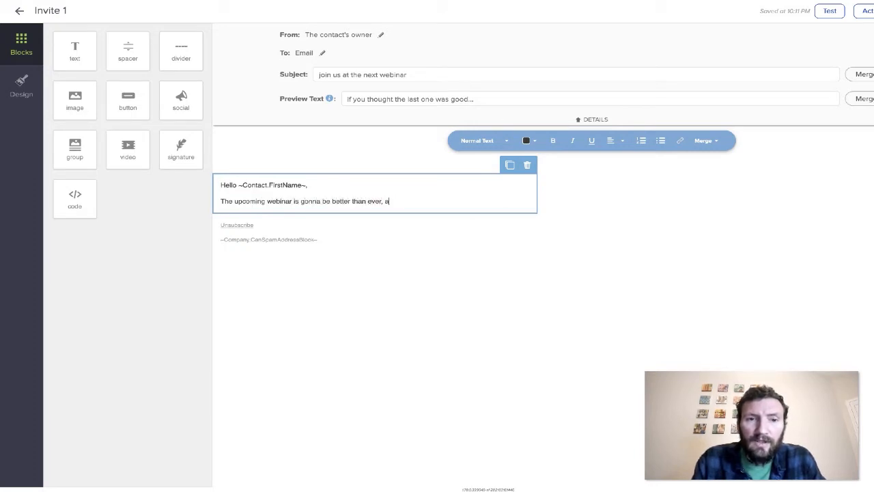
{"action": "type", "text": "nd since I know you lov"}
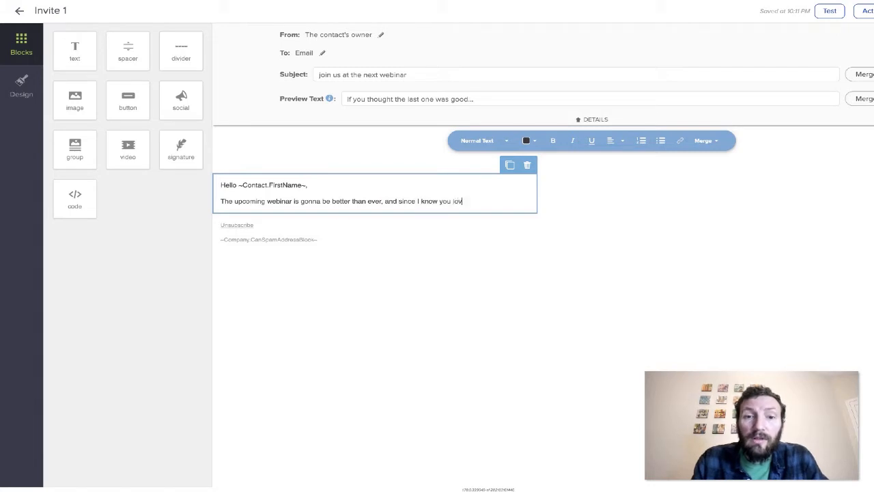
{"action": "type", "text": "ed the last one...."}
Add a new line to the email body reading "Click below to register for the webinar in your timezone:".
{"action": "key", "text": "Return"}
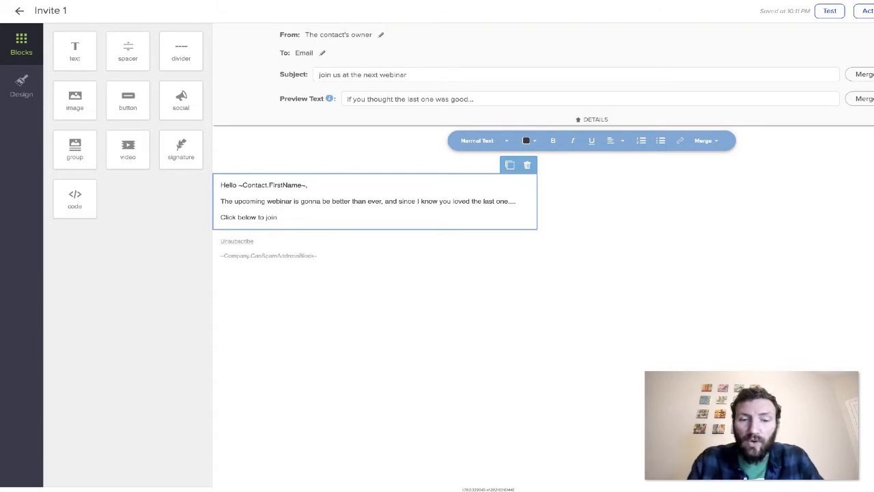
{"action": "key", "text": "ctrl+shift+Left"}
{"action": "key", "text": "ctrl+shift+Left"}
{"action": "type", "text": "reg"}
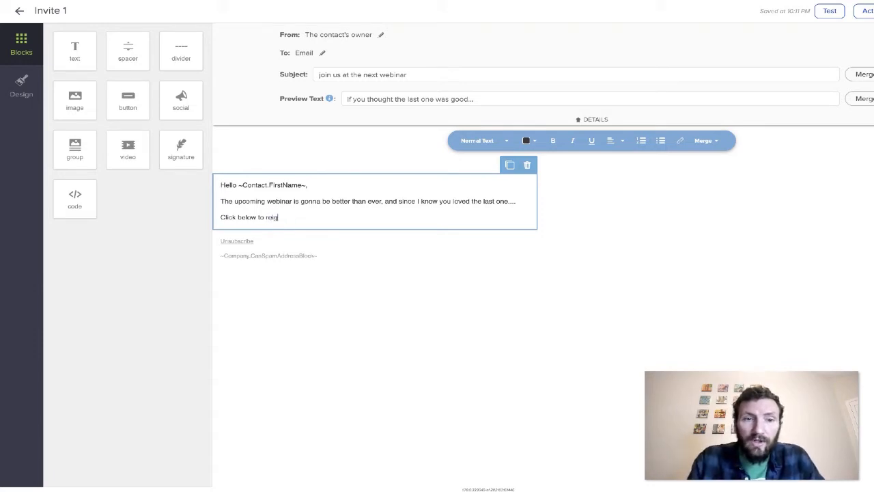
{"action": "type", "text": " for the wbeinar to"}
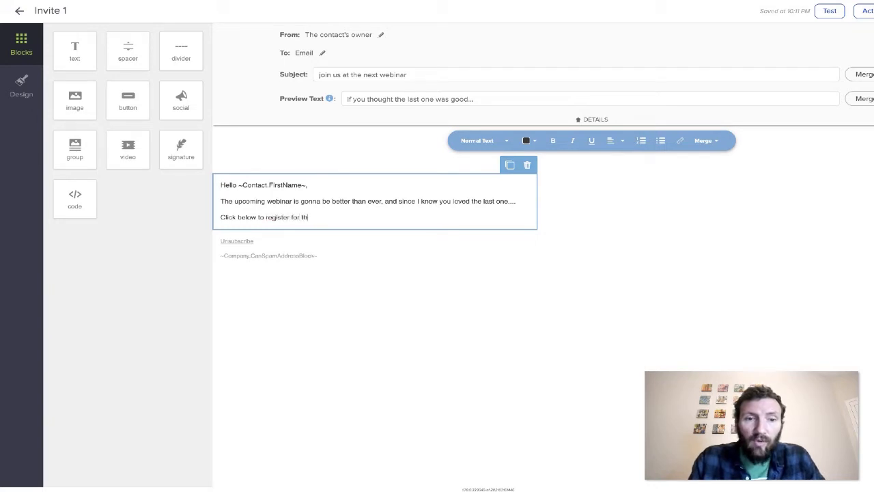
{"action": "key", "text": "BackSpace"}
{"action": "key", "text": "BackSpace"}
{"action": "key", "text": "BackSpace"}
{"action": "key", "text": "BackSpace"}
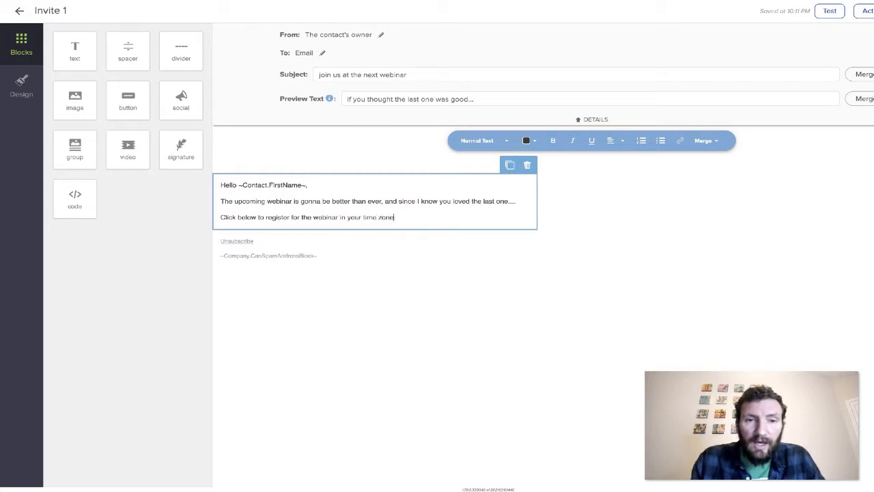
{"action": "key", "text": "BackSpace"}
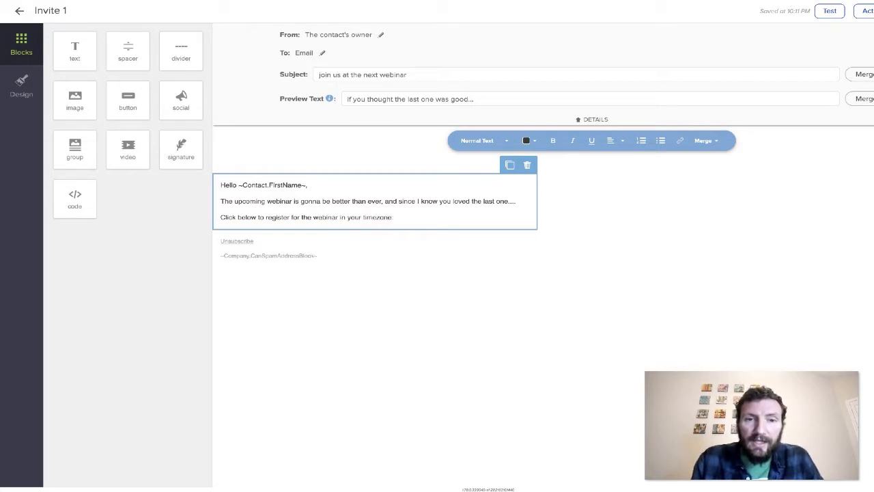
{"action": "left_click", "coordinate": [607, 196]}
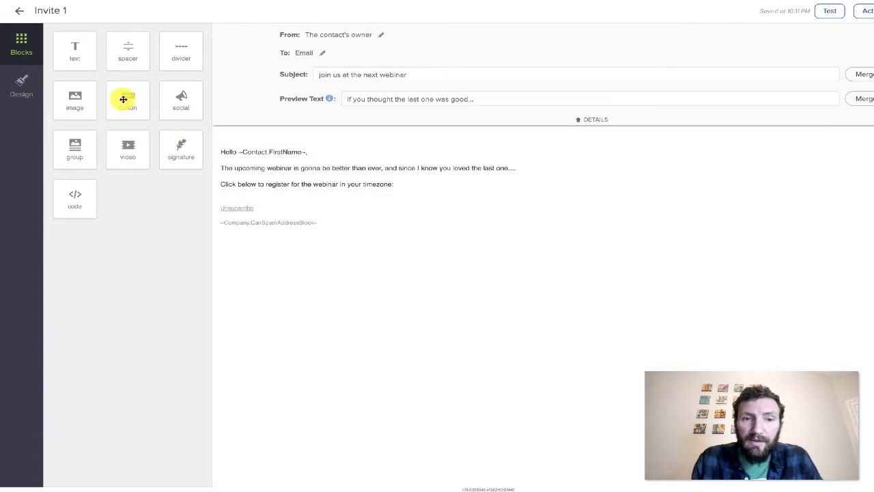
{"action": "left_click_drag", "start_coordinate": [123, 99], "coordinate": [415, 187]}
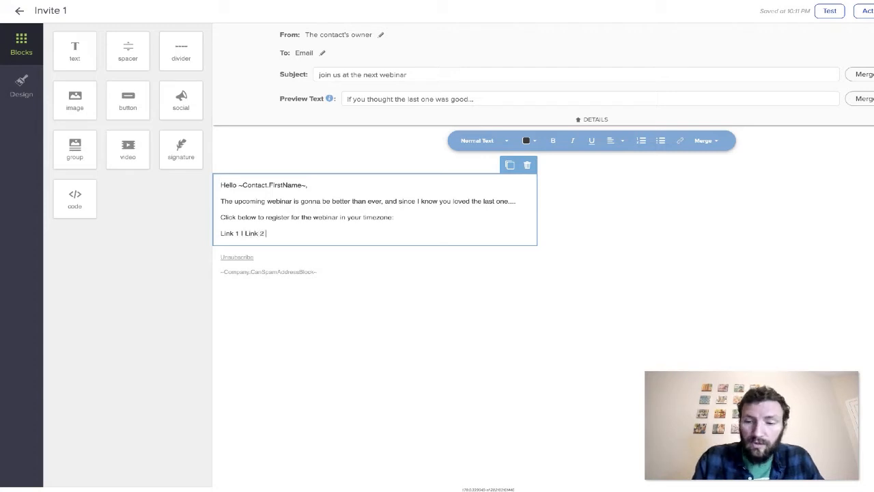
{"action": "type", "text": "Link 3"}
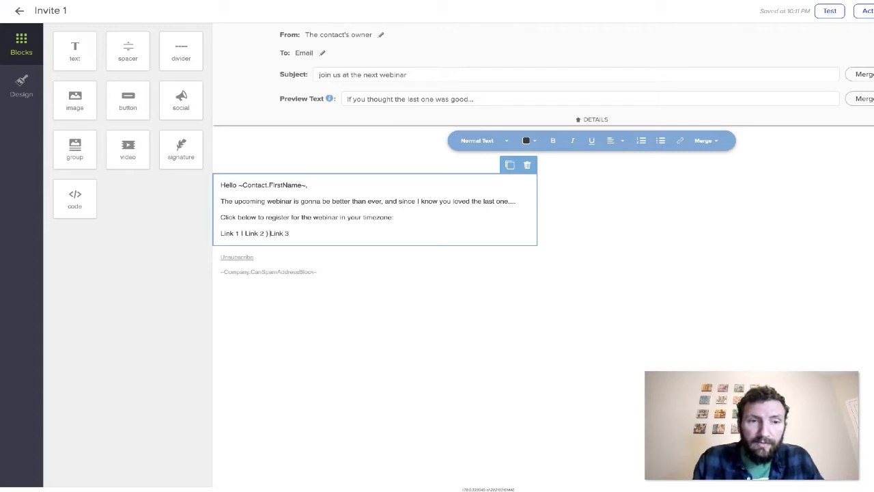
{"action": "key", "text": "BackSpace"}
{"action": "key", "text": "BackSpace"}
{"action": "key", "text": "BackSpace"}
{"action": "key", "text": "BackSpace"}
{"action": "key", "text": "BackSpace"}
{"action": "key", "text": "BackSpace"}
{"action": "key", "text": "BackSpace"}
{"action": "key", "text": "BackSpace"}
{"action": "key", "text": "BackSpace"}
{"action": "key", "text": "BackSpace"}
{"action": "key", "text": "BackSpace"}
{"action": "key", "text": "BackSpace"}
{"action": "key", "text": "BackSpace"}
{"action": "key", "text": "BackSpace"}
{"action": "key", "text": "BackSpace"}
{"action": "key", "text": "BackSpace"}
{"action": "key", "text": "BackSpace"}
{"action": "key", "text": "BackSpace"}
{"action": "key", "text": "BackSpace"}
{"action": "key", "text": "BackSpace"}
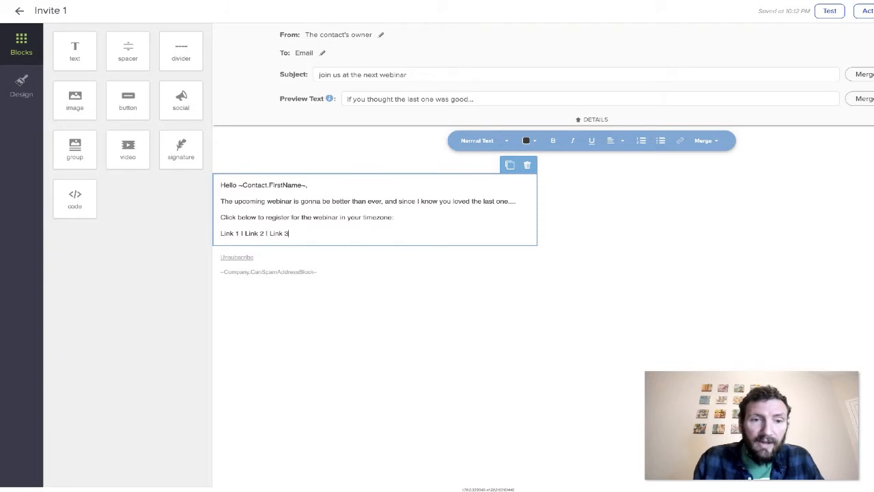
Insert a button block below the email's body text and label it "Time Zone 1".
{"action": "left_click_drag", "start_coordinate": [128, 101], "coordinate": [226, 202]}
{"action": "left_click_drag", "start_coordinate": [109, 72], "coordinate": [23, 73]}
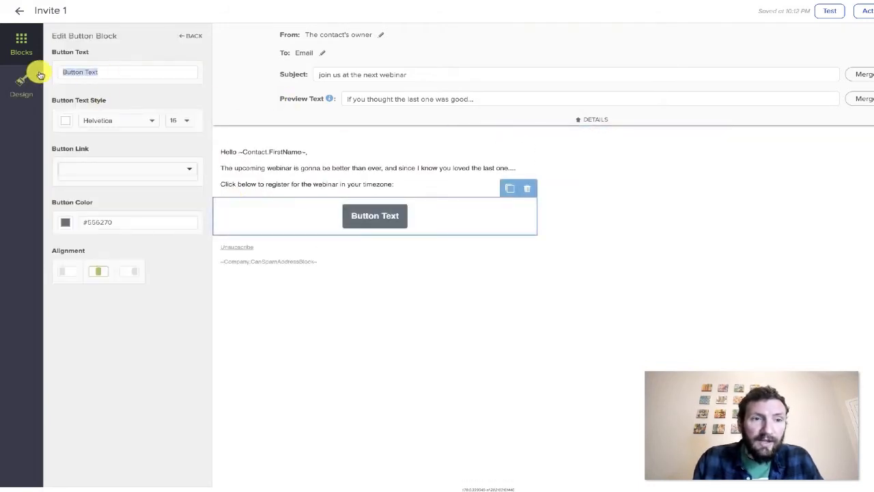
{"action": "type", "text": "Time Zone 1"}
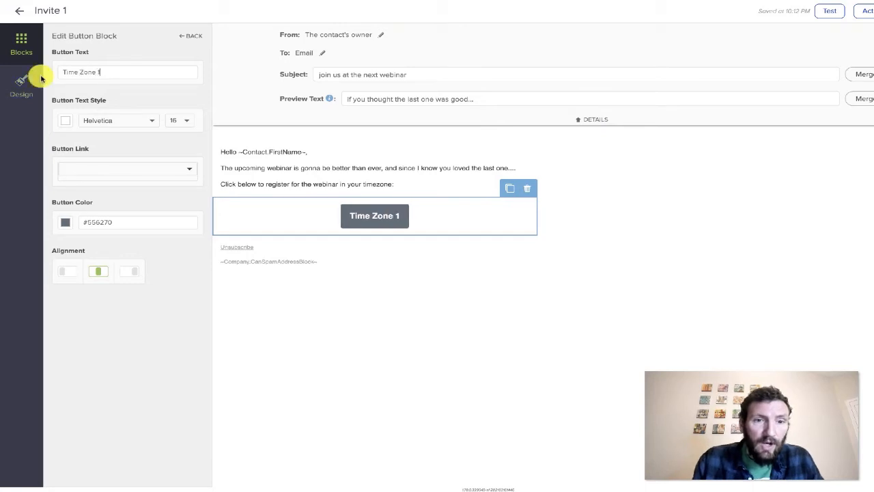
{"action": "left_click", "coordinate": [95, 171]}
{"action": "left_click", "coordinate": [93, 182]}
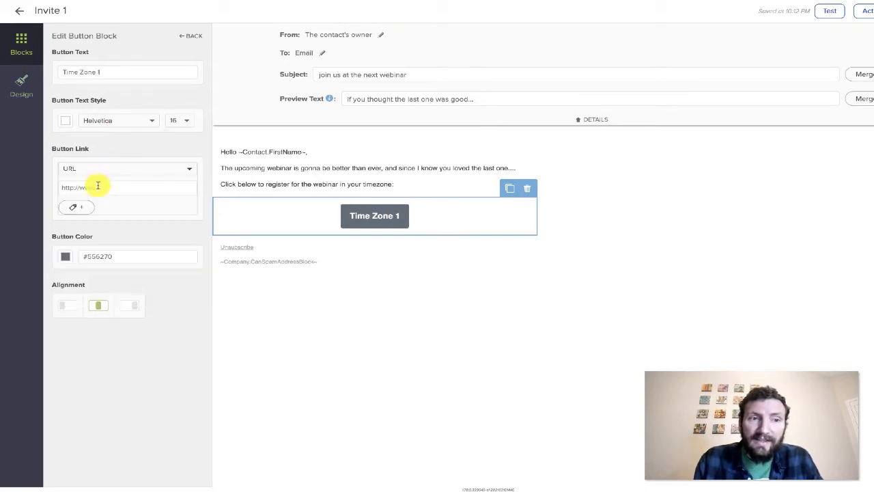
{"action": "left_click", "coordinate": [98, 187]}
{"action": "key", "text": "super+shift+v"}
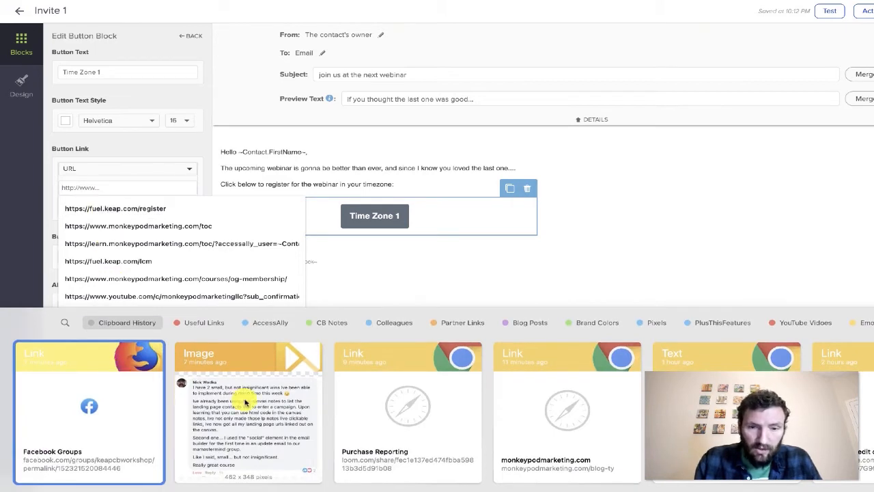
{"action": "double_click", "coordinate": [558, 418]}
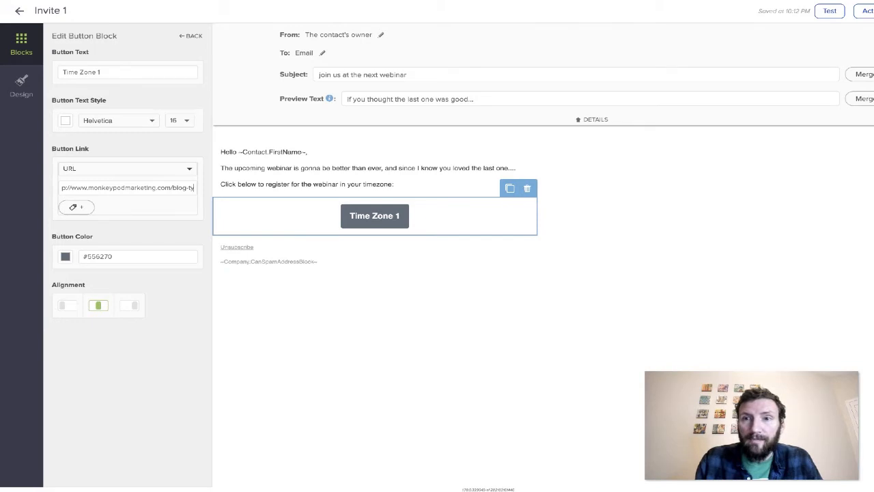
{"action": "key", "text": "super+t"}
{"action": "type", "text": "http://www.monkeypodmarketing.com/blog-ty"}
{"action": "key", "text": "Return"}
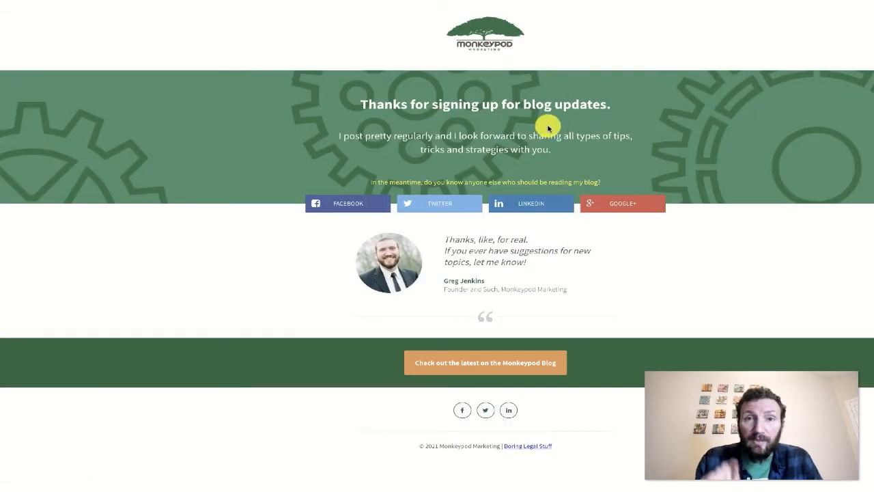
{"action": "left_click", "coordinate": [830, 2]}
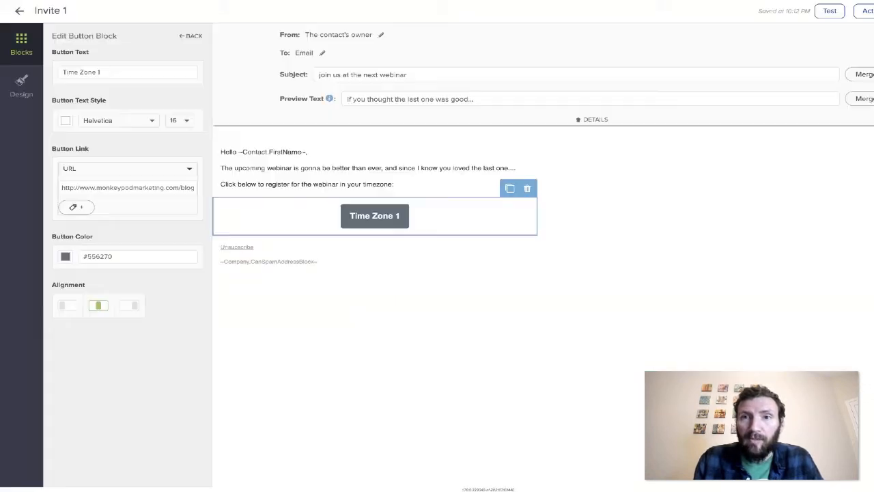
Create a tag "Webinar 1" in the Test Tags category and apply it to the Time Zone 1 button's link.
{"action": "left_click", "coordinate": [75, 208]}
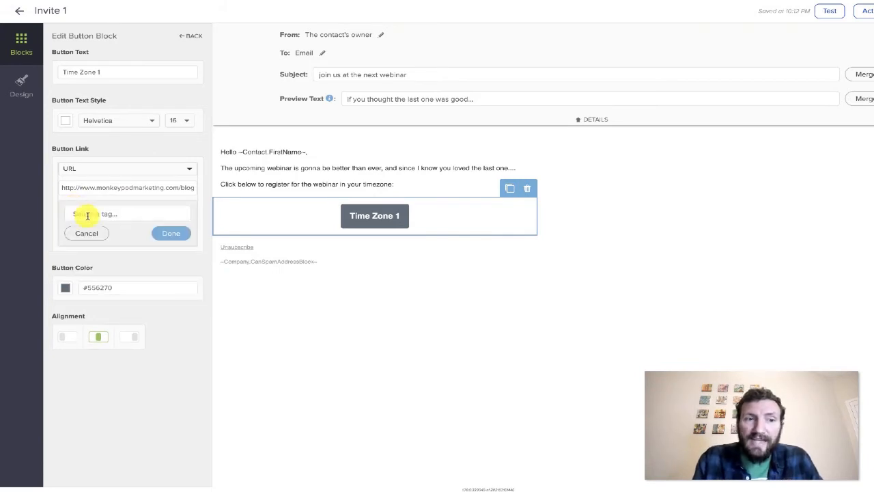
{"action": "left_click", "coordinate": [86, 211]}
{"action": "type", "text": "Webinar 1"}
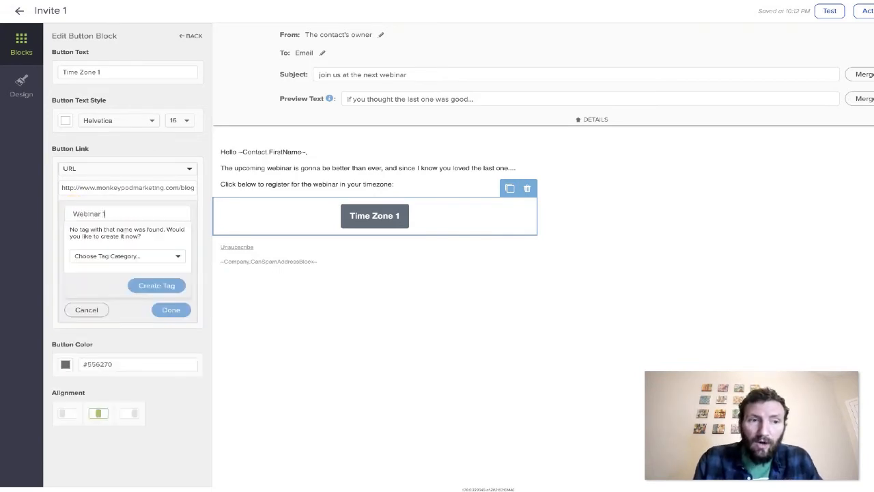
{"action": "left_click", "coordinate": [142, 256]}
{"action": "scroll", "coordinate": [139, 296], "scroll_direction": "down", "scroll_amount": 5}
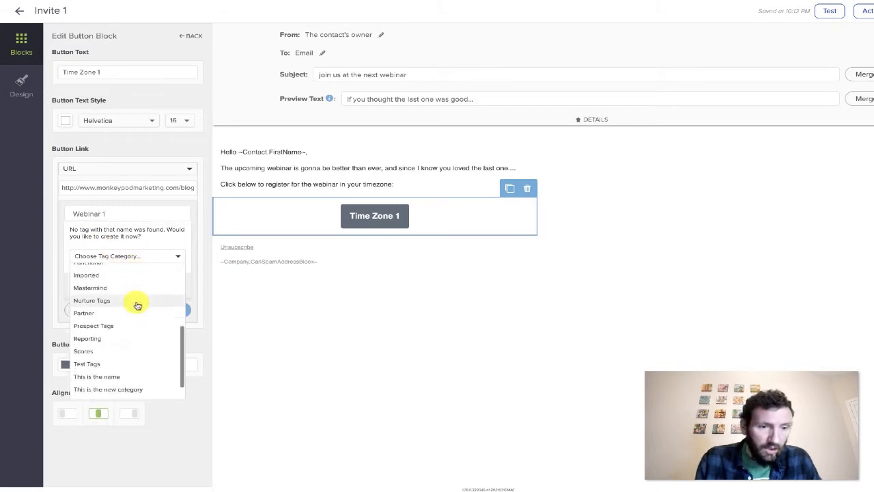
{"action": "scroll", "coordinate": [132, 321], "scroll_direction": "up", "scroll_amount": 5}
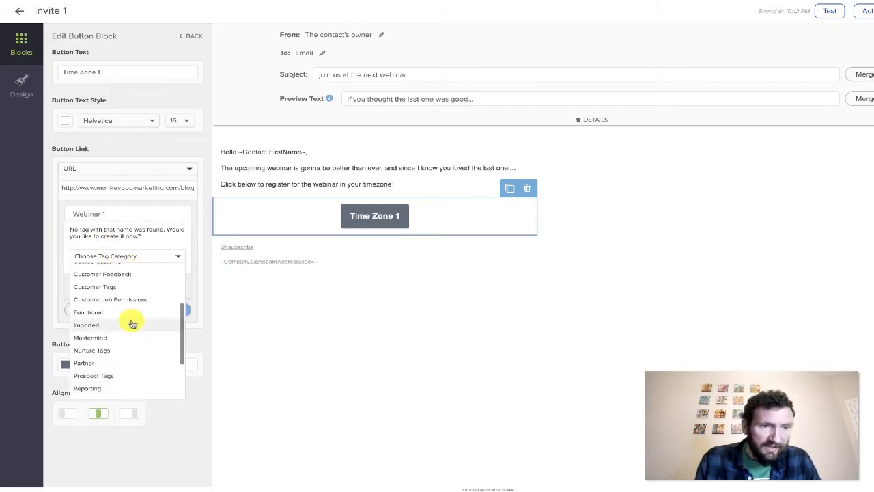
{"action": "scroll", "coordinate": [133, 324], "scroll_direction": "down", "scroll_amount": 5}
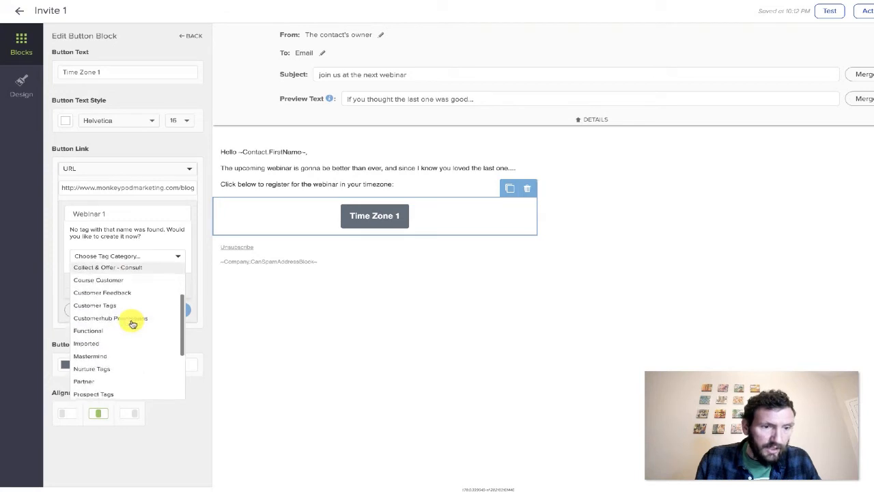
{"action": "left_click", "coordinate": [121, 340]}
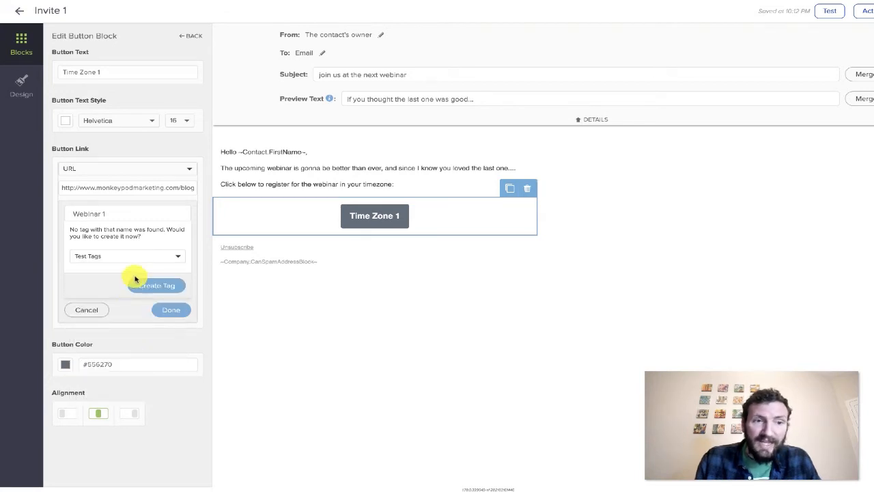
{"action": "left_click", "coordinate": [142, 284]}
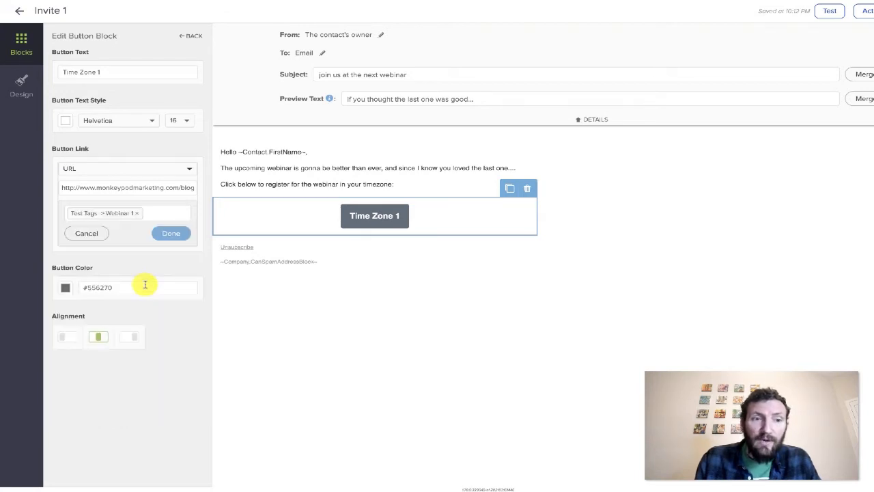
{"action": "left_click", "coordinate": [171, 233]}
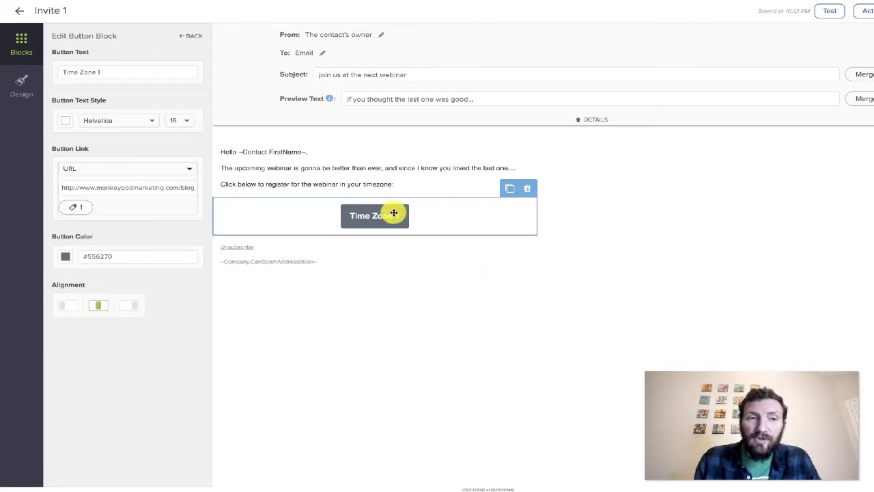
{"action": "left_click", "coordinate": [157, 187]}
{"action": "type", "text": "-ty"}
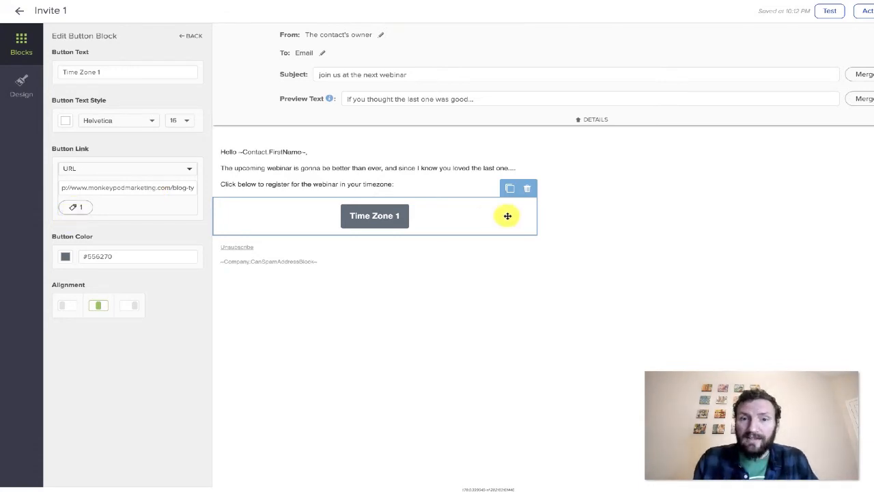
{"action": "left_click", "coordinate": [598, 209]}
Duplicate the Time Zone 1 button and place the copy beside the original on its right.
{"action": "left_click", "coordinate": [436, 198]}
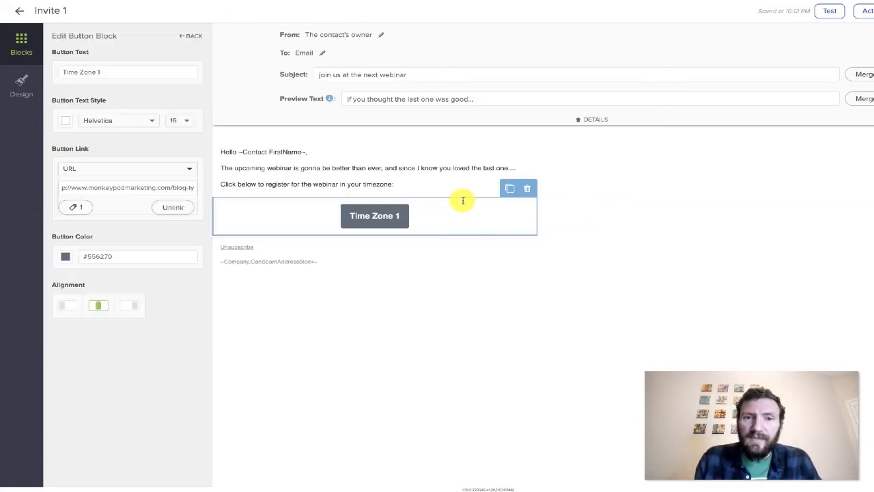
{"action": "left_click", "coordinate": [509, 188]}
{"action": "left_click_drag", "start_coordinate": [451, 261], "coordinate": [487, 220]}
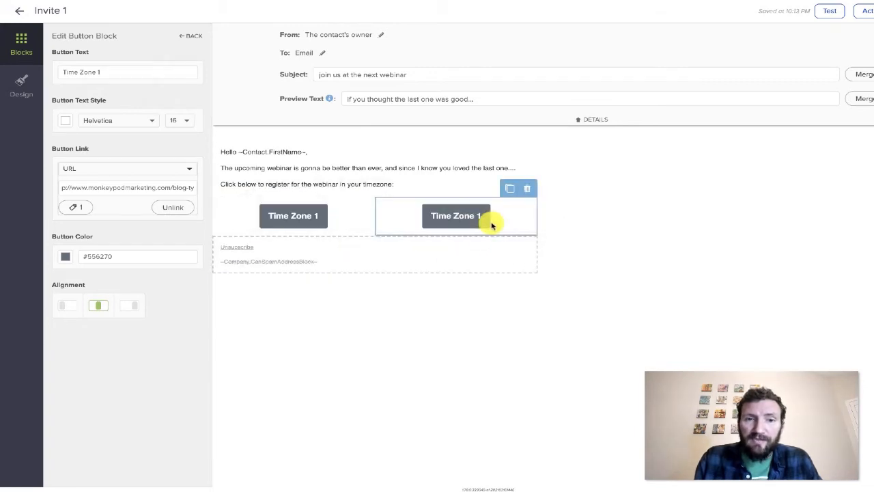
Change the copied button's text to "Time Zone 2".
{"action": "left_click", "coordinate": [123, 71]}
{"action": "key", "text": "BackSpace"}
{"action": "type", "text": "2"}
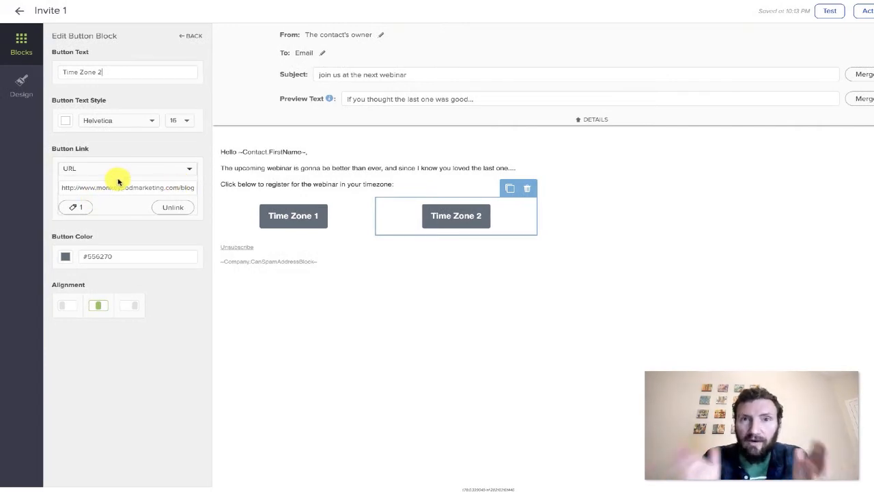
Replace the tag on the Time Zone 2 button's link with a new tag "Webinar 2" in the Test Tags category.
{"action": "left_click", "coordinate": [87, 207]}
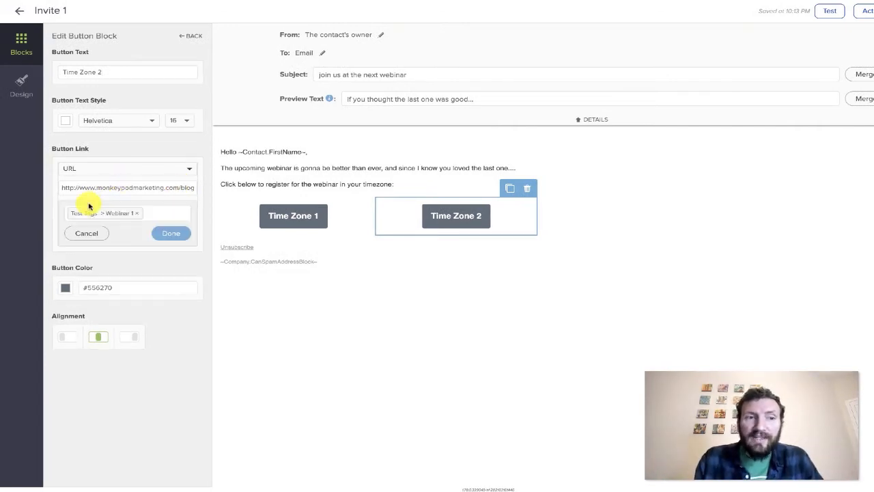
{"action": "left_click", "coordinate": [145, 212]}
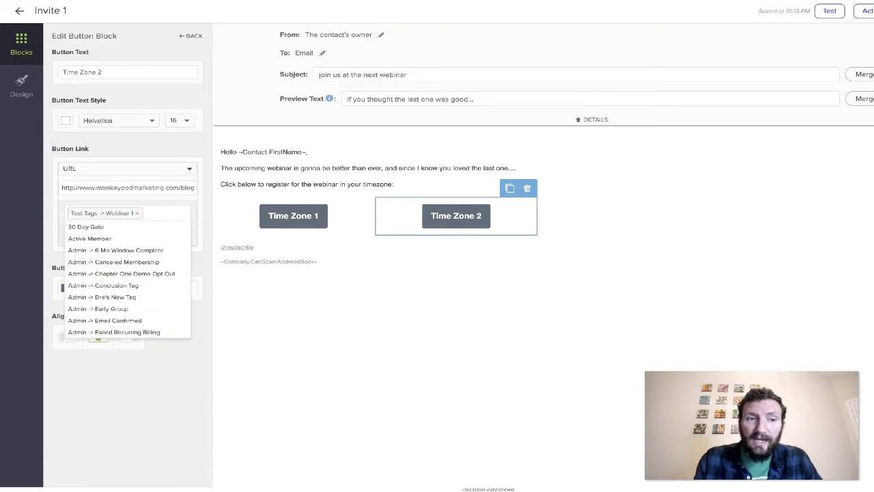
{"action": "left_click", "coordinate": [137, 213]}
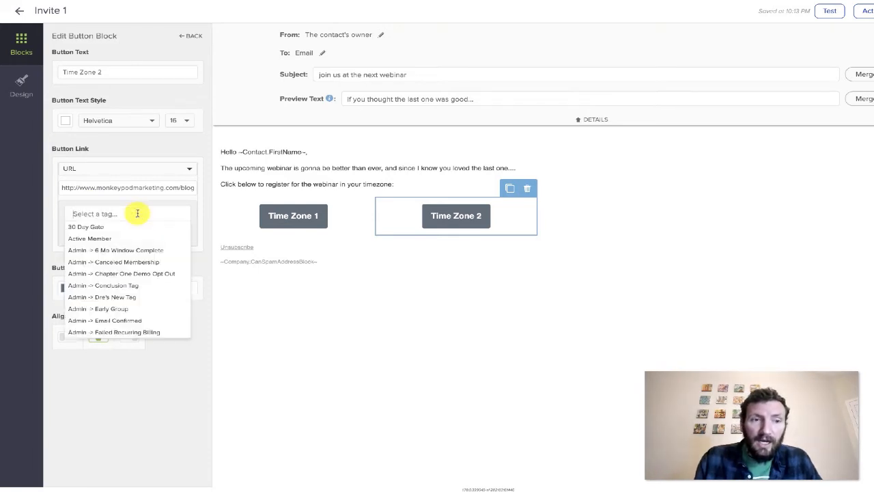
{"action": "type", "text": "Webinar 2"}
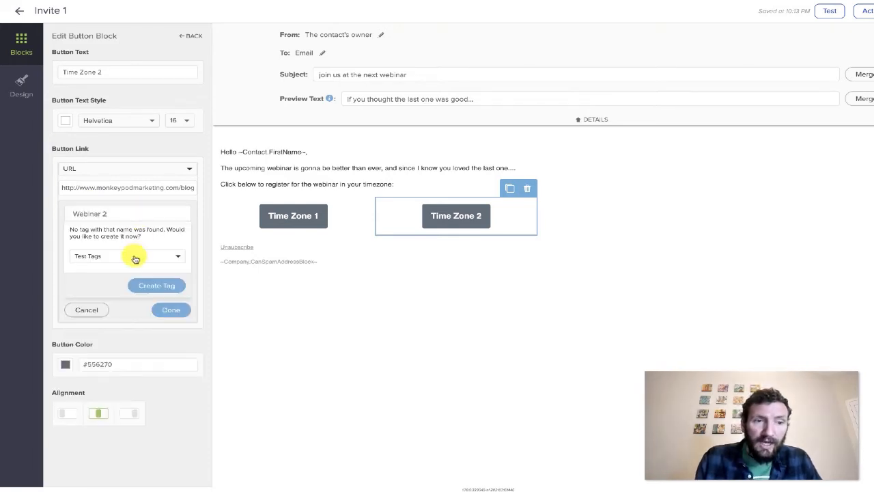
{"action": "left_click", "coordinate": [159, 285]}
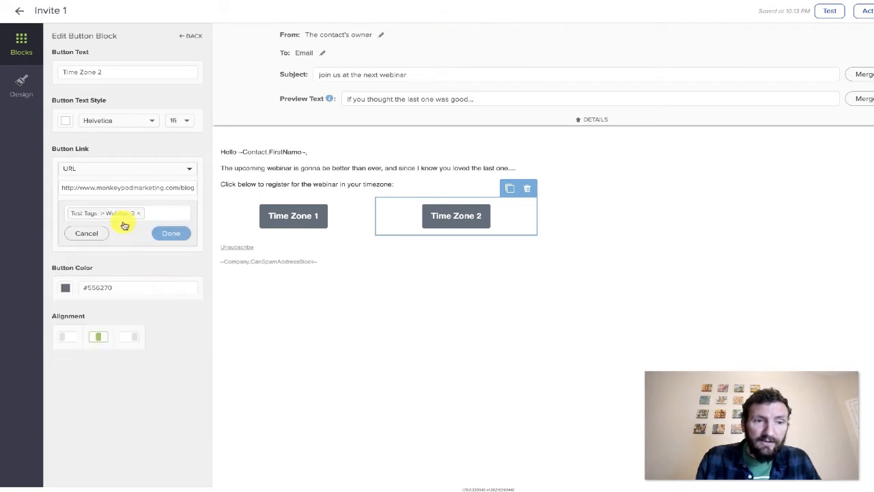
{"action": "left_click", "coordinate": [171, 233]}
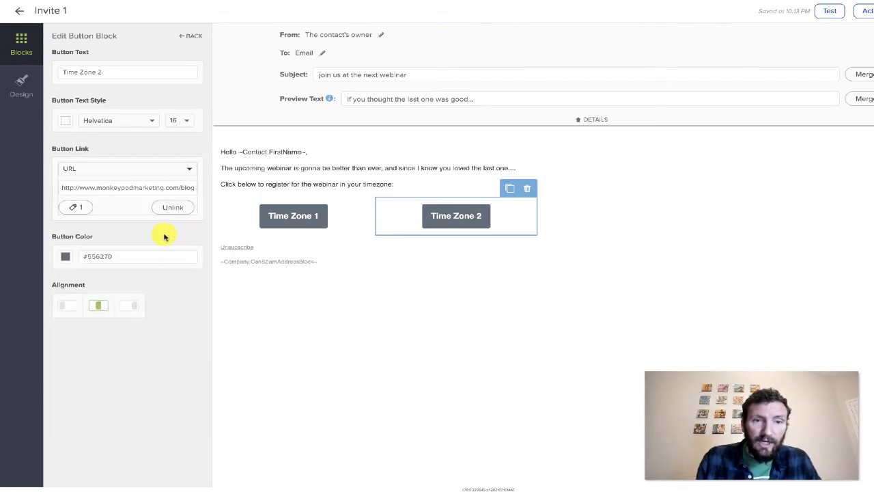
Set the Time Zone 2 button's color to blue #4387C4.
{"action": "left_click", "coordinate": [61, 256]}
{"action": "left_click", "coordinate": [153, 316]}
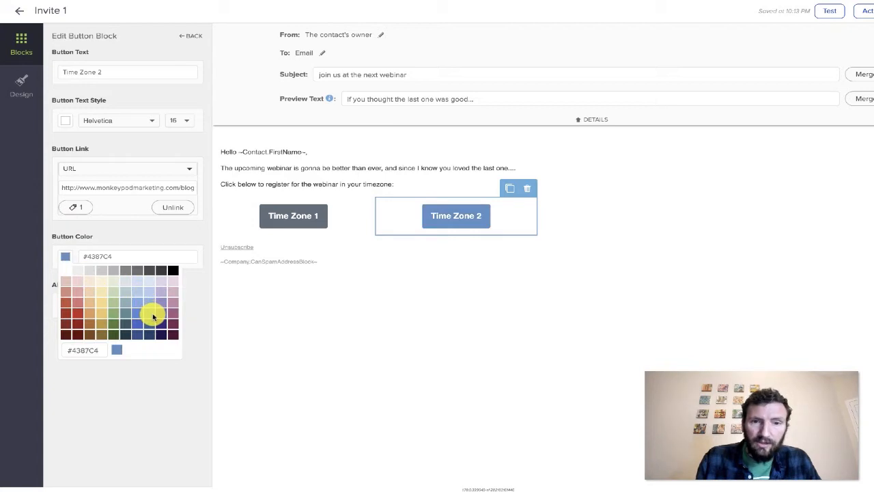
Duplicate the Time Zone 2 button and place the copy beside it as a third button in the row.
{"action": "left_click", "coordinate": [649, 260]}
{"action": "left_click", "coordinate": [508, 212]}
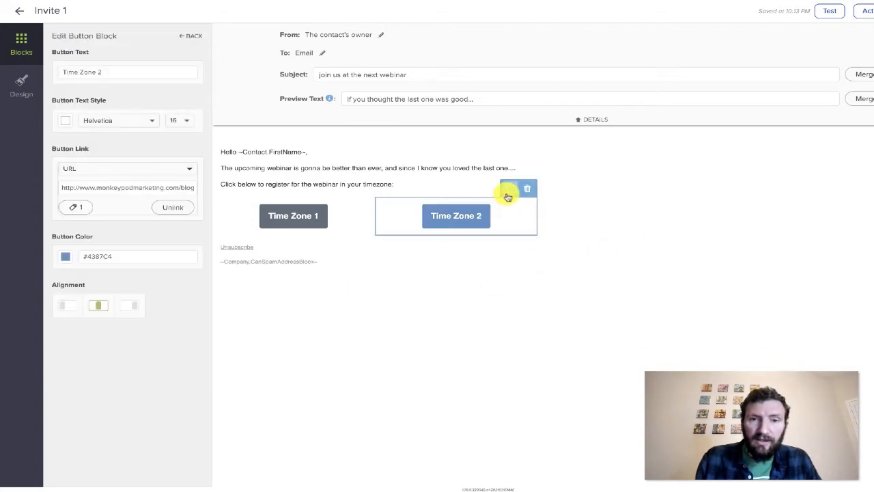
{"action": "left_click", "coordinate": [509, 190]}
{"action": "left_click_drag", "start_coordinate": [484, 253], "coordinate": [499, 219]}
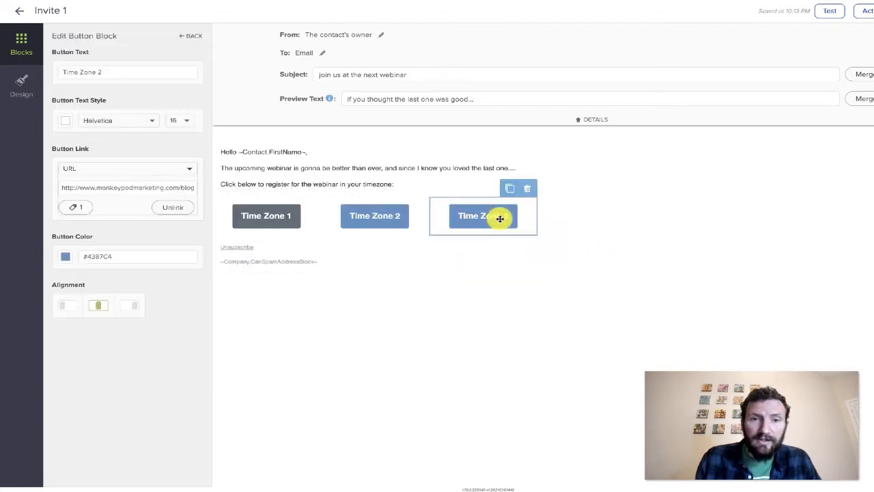
Set the third button's color to dark blue #2C5492 and change its text to "Time Zone 3".
{"action": "left_click", "coordinate": [64, 256]}
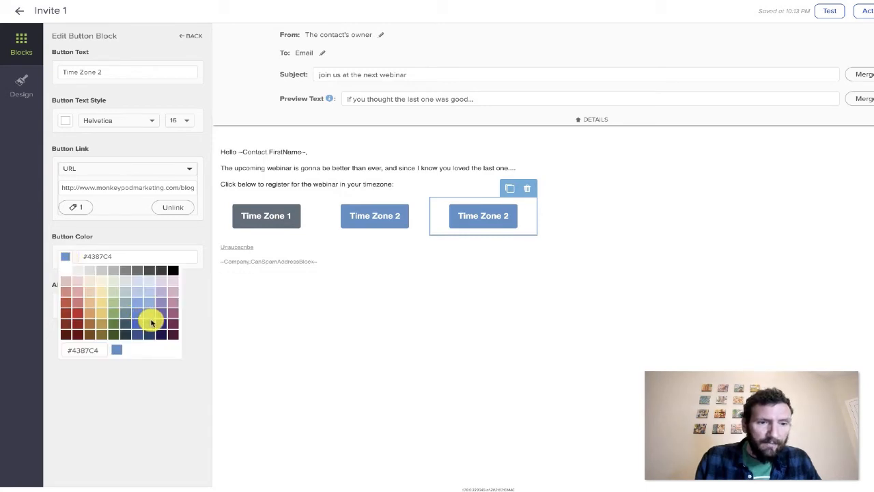
{"action": "left_click", "coordinate": [148, 323]}
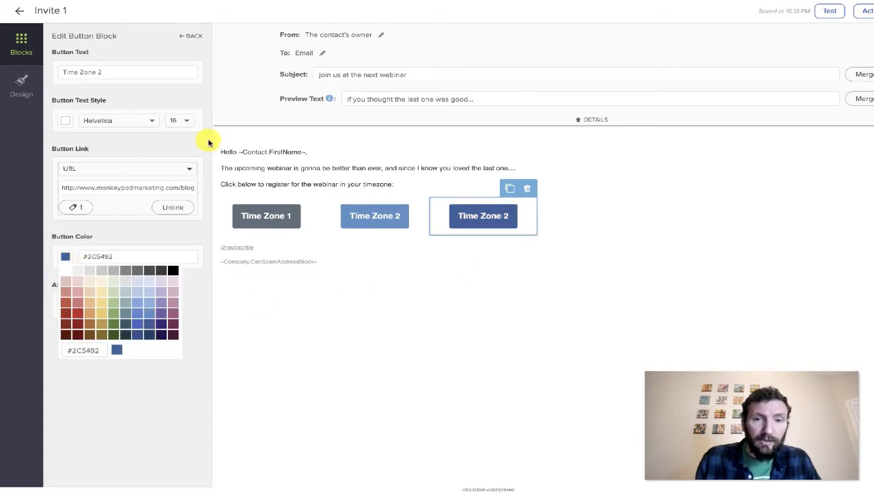
{"action": "left_click", "coordinate": [143, 71]}
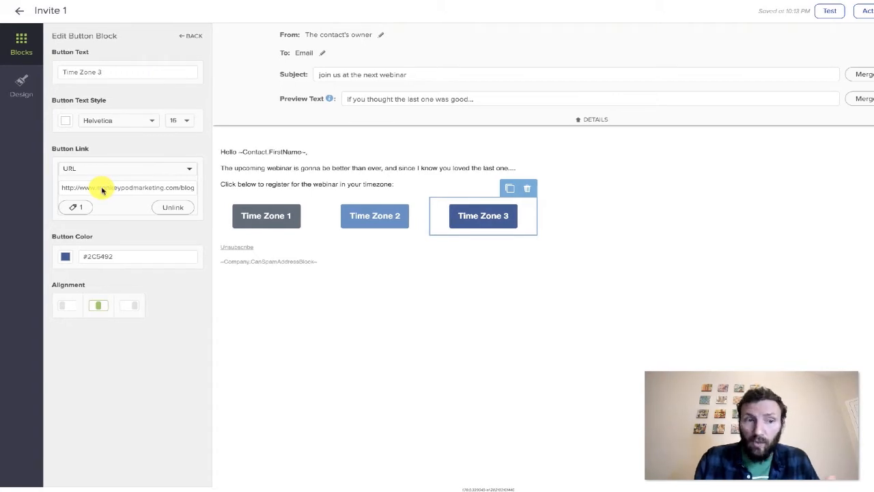
Replace the tag on the Time Zone 3 button's link with a new tag "Webinar 3" in the Test Tags category.
{"action": "left_click", "coordinate": [84, 207]}
{"action": "left_click", "coordinate": [138, 213]}
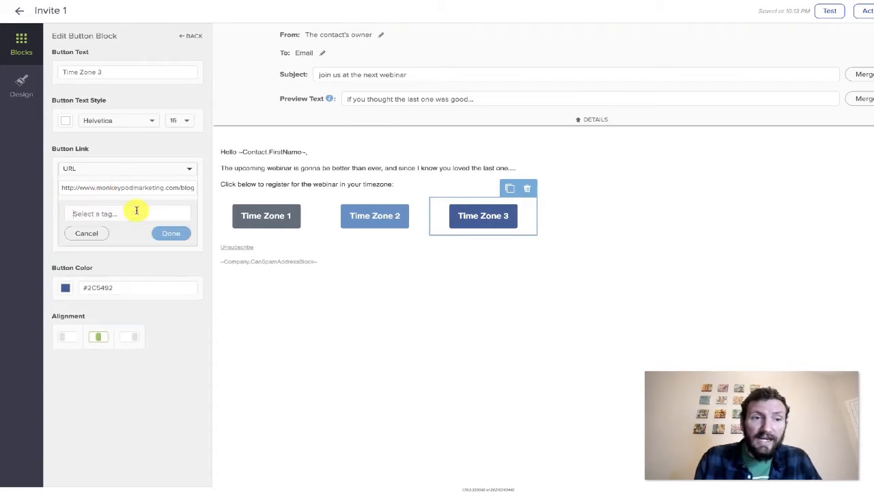
{"action": "type", "text": "Weblan"}
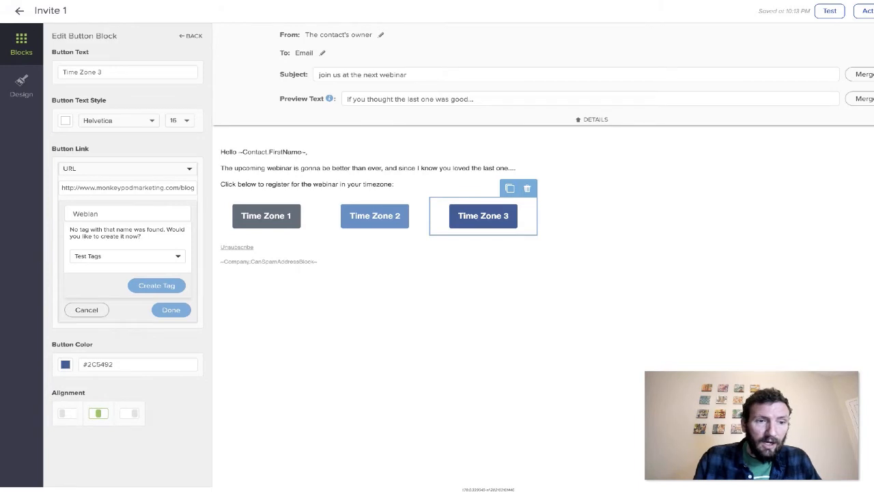
{"action": "key", "text": "BackSpace"}
{"action": "key", "text": "BackSpace"}
{"action": "key", "text": "BackSpace"}
{"action": "type", "text": "inar 3"}
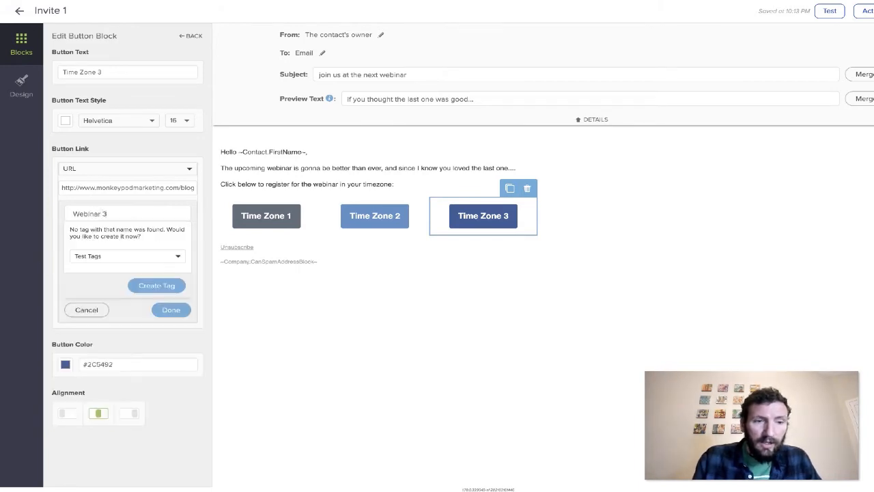
{"action": "left_click", "coordinate": [154, 284]}
{"action": "left_click", "coordinate": [163, 239]}
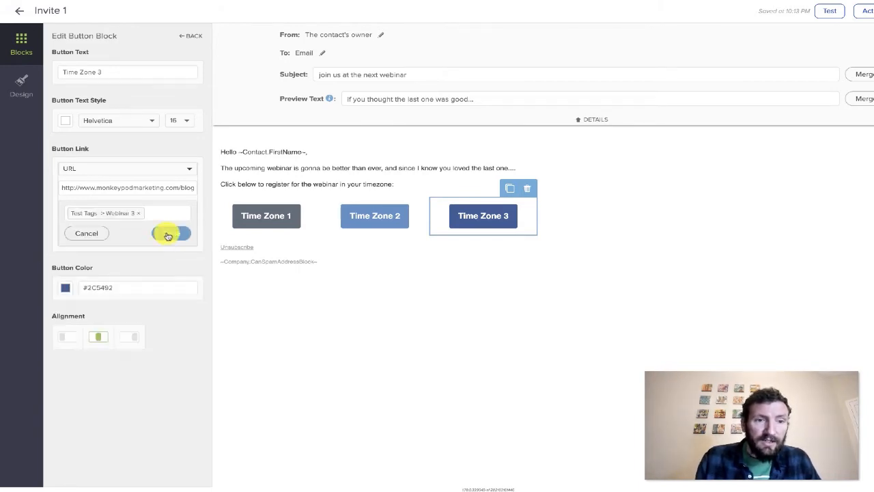
{"action": "left_click", "coordinate": [452, 321]}
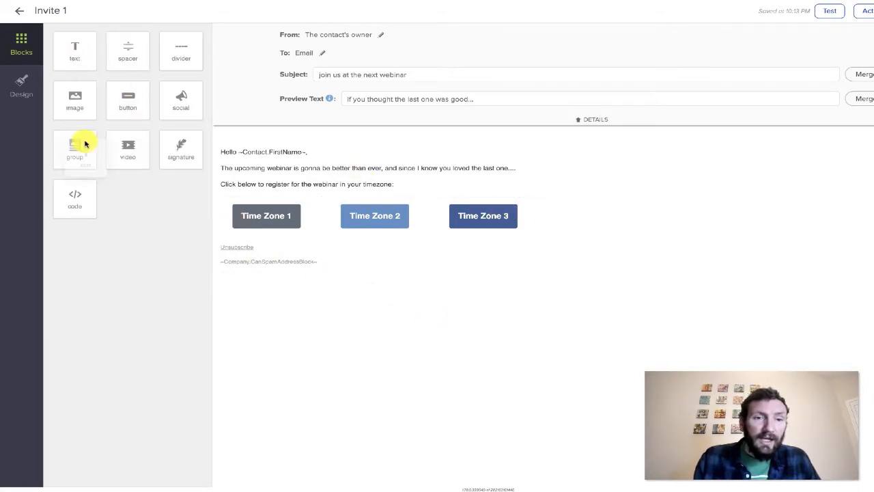
Add a text block below the buttons reading "Thanks, see you on the live webinar." and "Love," followed by the sender's first name.
{"action": "left_click_drag", "start_coordinate": [86, 144], "coordinate": [285, 246]}
{"action": "left_click_drag", "start_coordinate": [326, 269], "coordinate": [161, 230]}
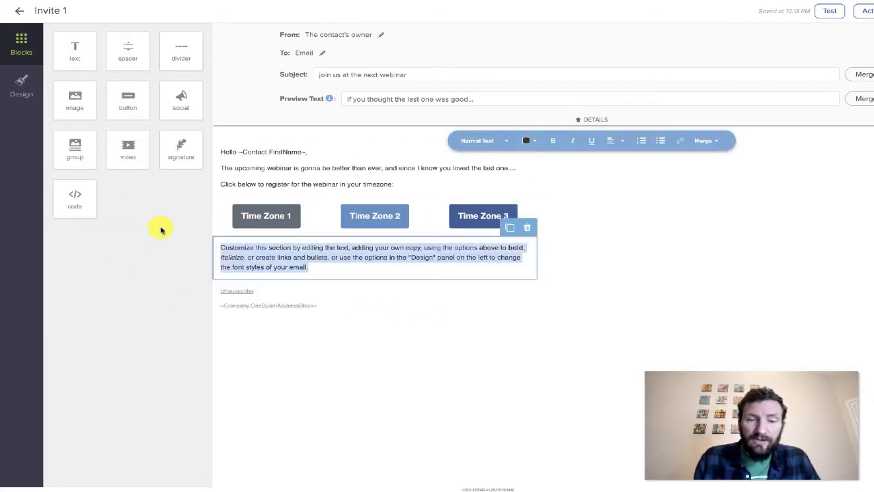
{"action": "type", "text": "Thanks, see you"}
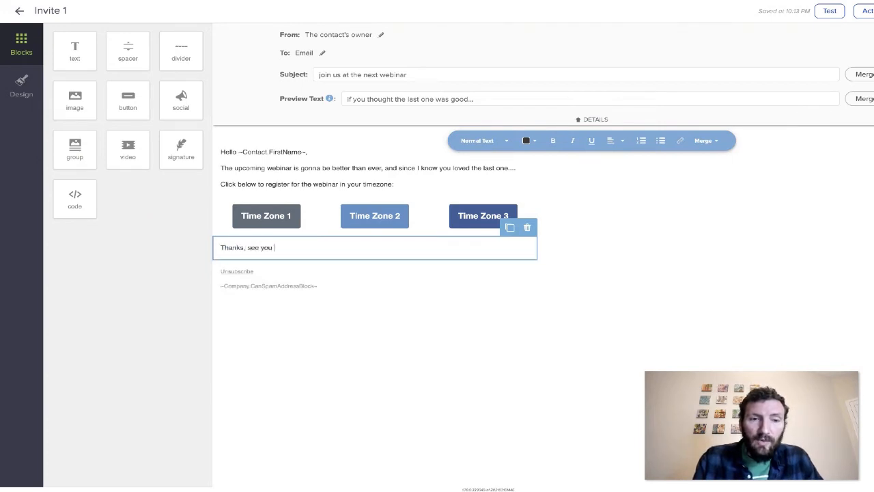
{"action": "type", "text": " on the live webi"}
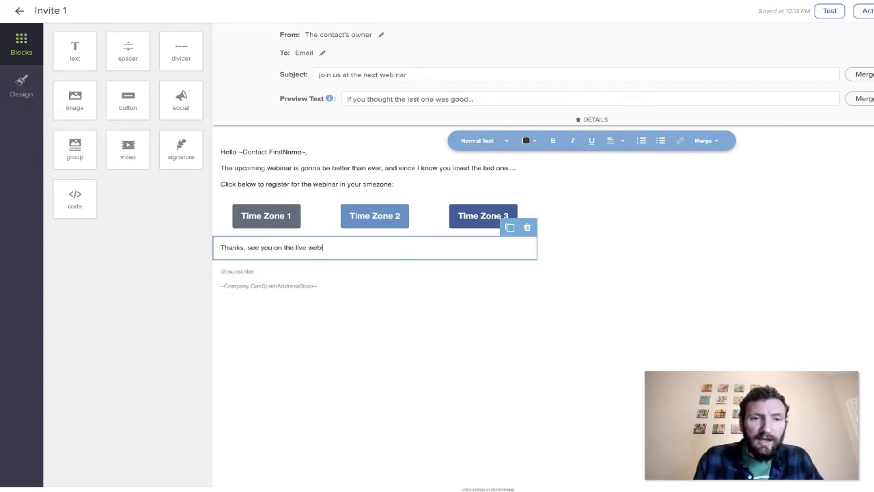
{"action": "type", "text": "nar."}
{"action": "key", "text": "Return"}
{"action": "type", "text": "Love,"}
{"action": "key", "text": "Return"}
{"action": "type", "text": "Greg"}
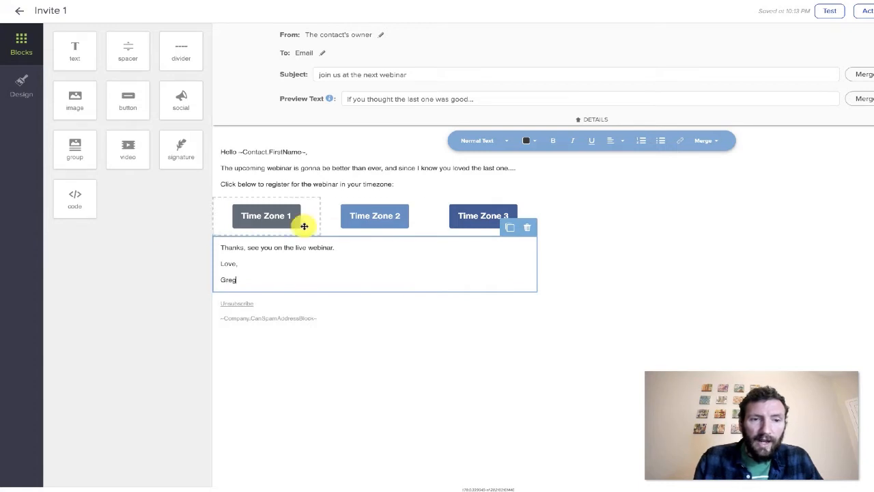
{"action": "left_click", "coordinate": [637, 252]}
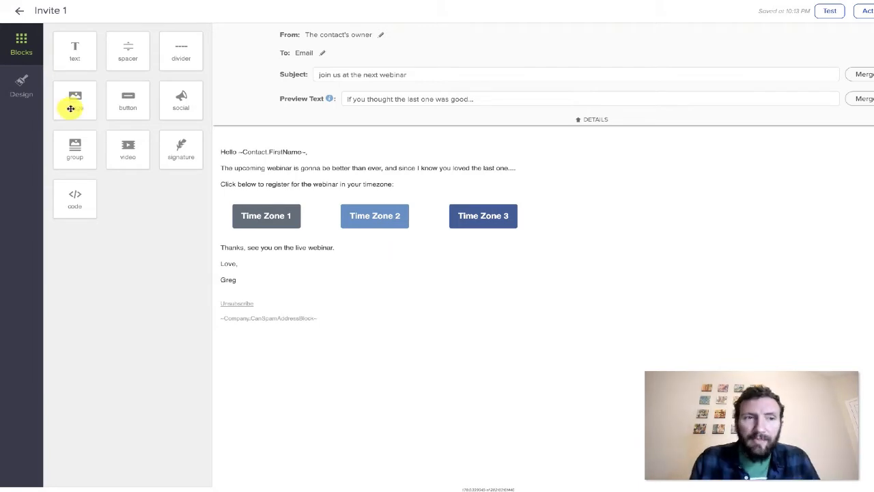
Return to the Invite to Next Webinar sequence and duplicate the date timer and Invite 1 email together, placing the copies after Invite 1.
{"action": "left_click", "coordinate": [19, 13]}
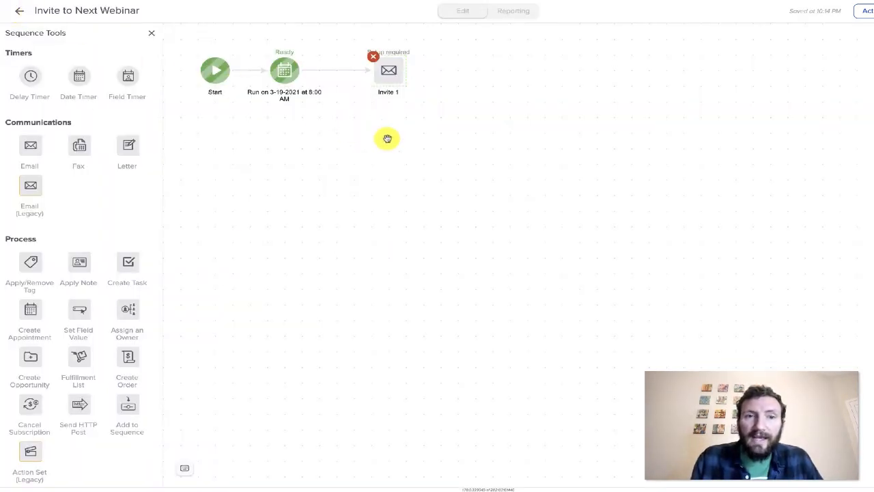
{"action": "left_click_drag", "start_coordinate": [442, 128], "coordinate": [266, 58]}
{"action": "right_click", "coordinate": [283, 72]}
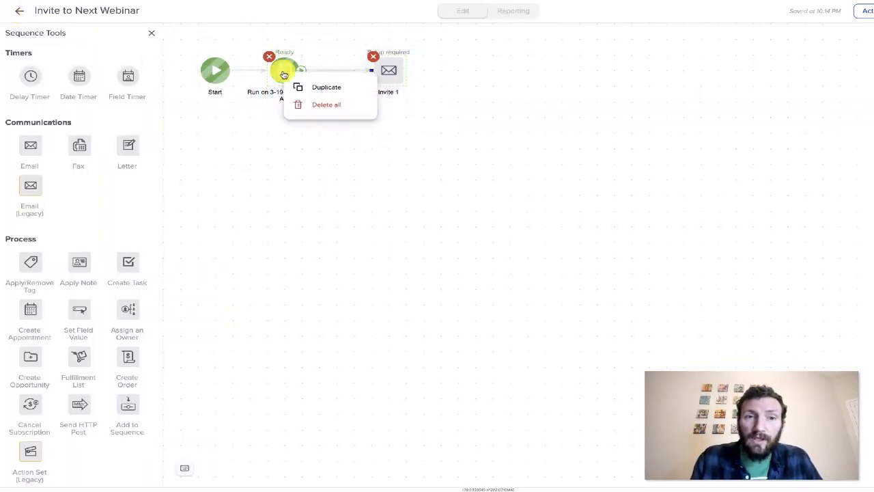
{"action": "left_click", "coordinate": [307, 88]}
{"action": "left_click_drag", "start_coordinate": [309, 91], "coordinate": [478, 71]}
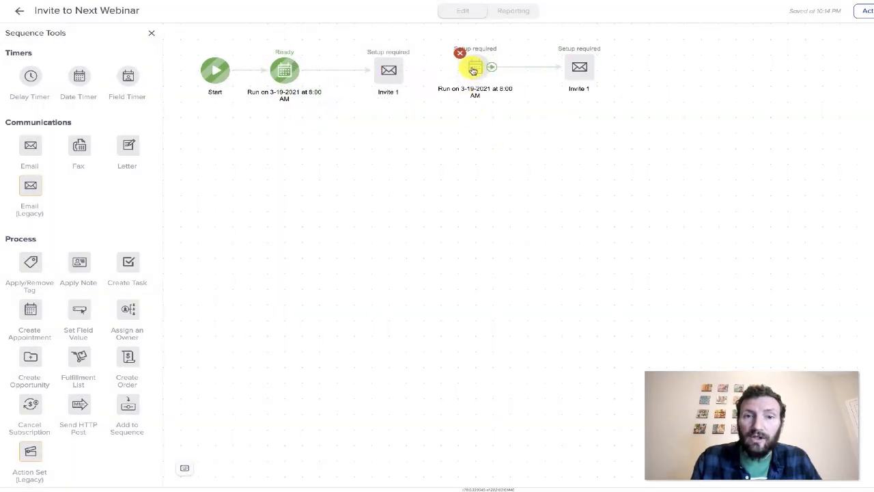
Set the copied date timer to run on 3-22-2021 and connect the Invite 1 email to it.
{"action": "left_click", "coordinate": [473, 71]}
{"action": "left_click", "coordinate": [288, 243]}
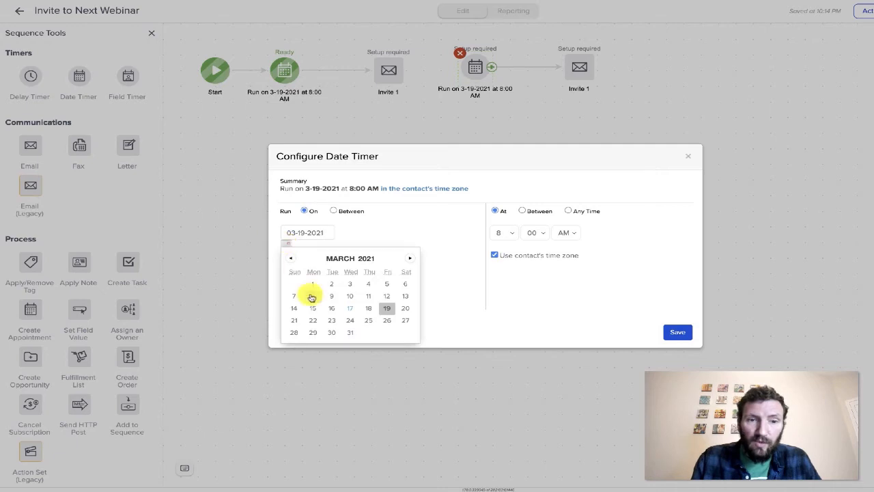
{"action": "left_click", "coordinate": [312, 320]}
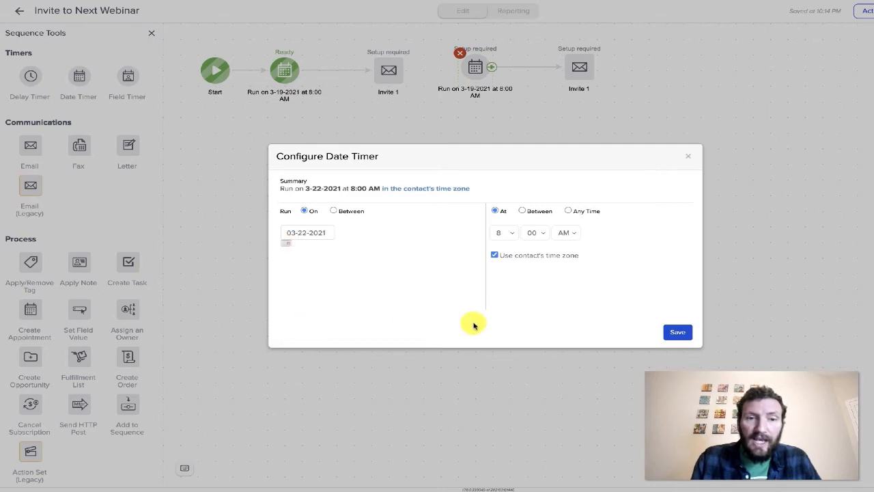
{"action": "left_click", "coordinate": [678, 334]}
{"action": "left_click_drag", "start_coordinate": [405, 71], "coordinate": [464, 72]}
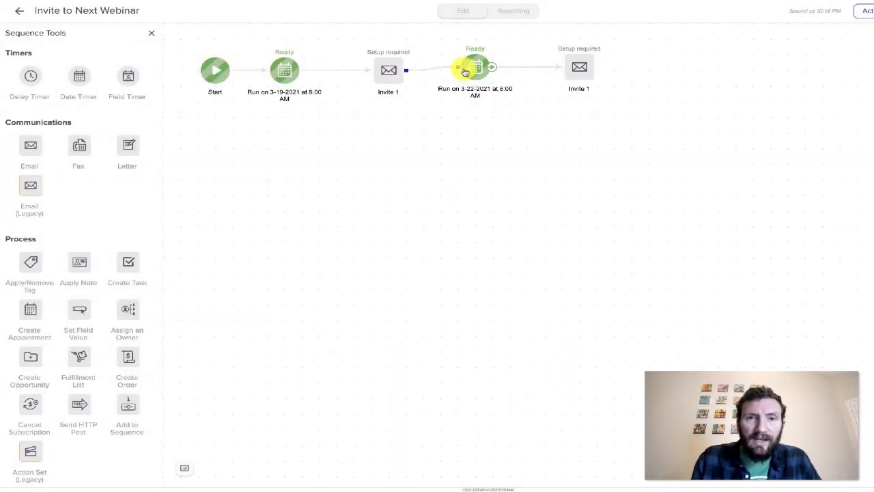
Align the copied timer and email with the rest of the sequence and rename the copied email "Invite 2".
{"action": "left_click_drag", "start_coordinate": [618, 107], "coordinate": [475, 71]}
{"action": "left_click", "coordinate": [545, 95]}
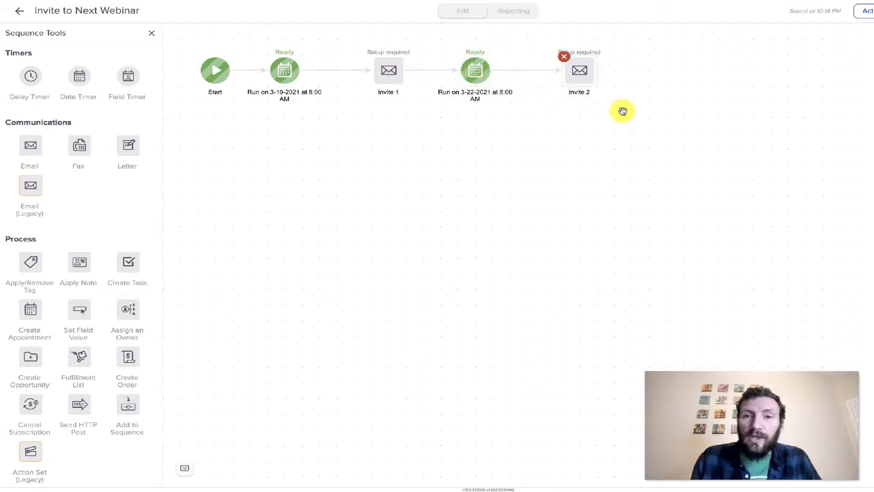
{"action": "left_click_drag", "start_coordinate": [626, 116], "coordinate": [544, 41]}
{"action": "left_click_drag", "start_coordinate": [621, 141], "coordinate": [445, 40]}
{"action": "right_click", "coordinate": [478, 79]}
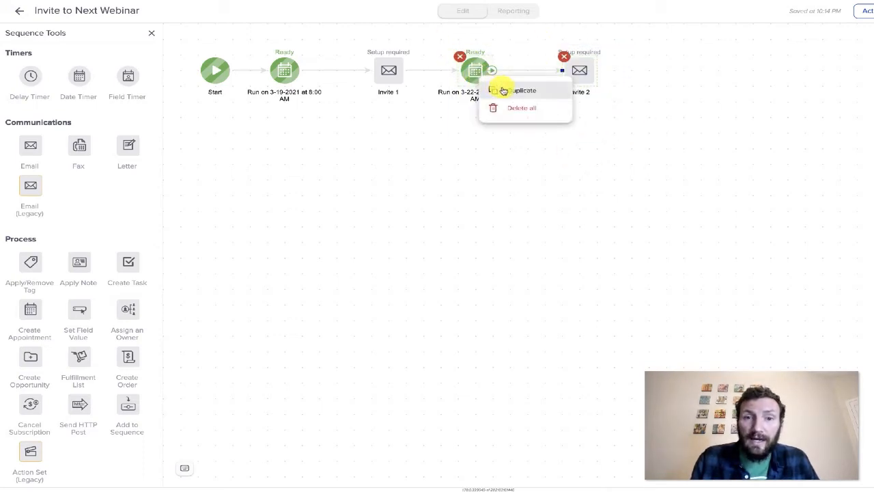
{"action": "left_click", "coordinate": [468, 214]}
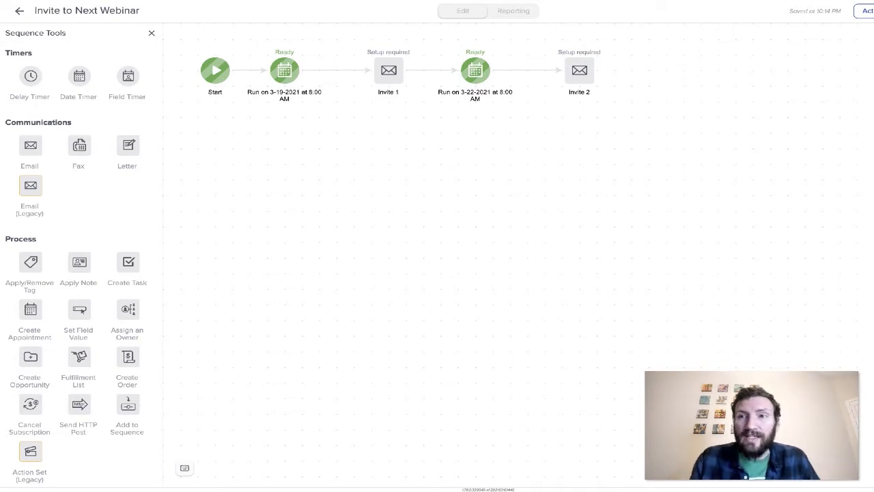
Add a Tag applied goal to the campaign after the Invite to Next Webinar sequence, connected to it and named "Registered for Webinar 1".
{"action": "left_click", "coordinate": [18, 10]}
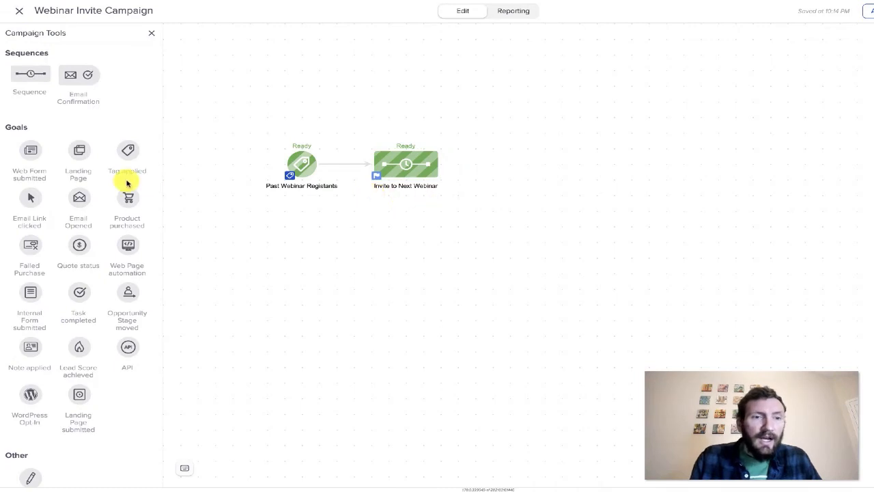
{"action": "left_click_drag", "start_coordinate": [125, 148], "coordinate": [520, 110]}
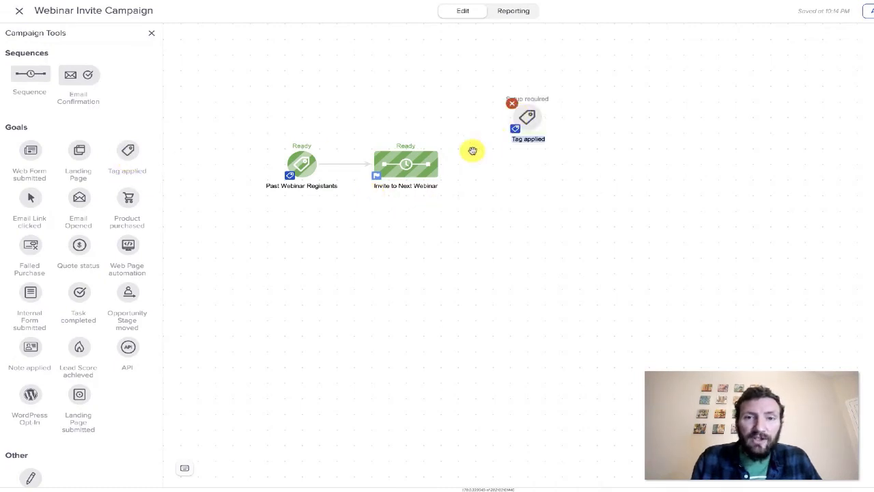
{"action": "mouse_move", "coordinate": [439, 164]}
{"action": "left_mouse_down"}
{"action": "mouse_move", "coordinate": [523, 120]}
{"action": "mouse_move", "coordinate": [534, 142]}
{"action": "left_mouse_up"}
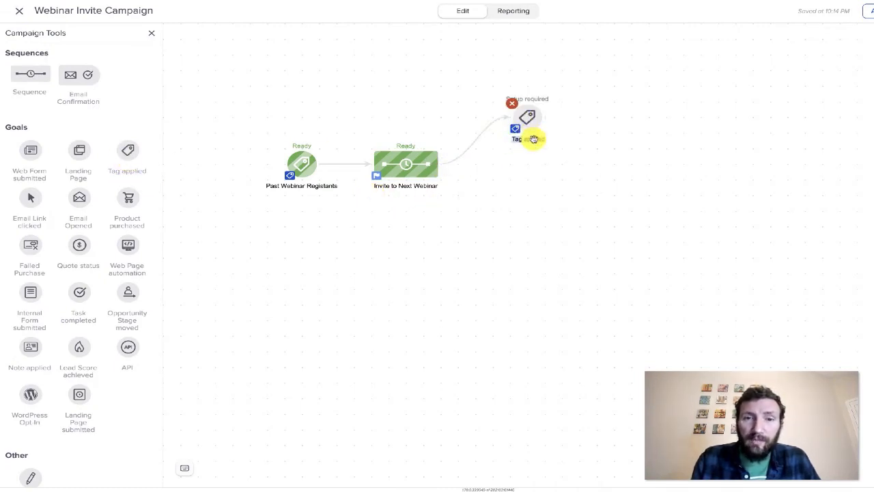
{"action": "left_click", "coordinate": [534, 139]}
{"action": "type", "text": "Registered for"}
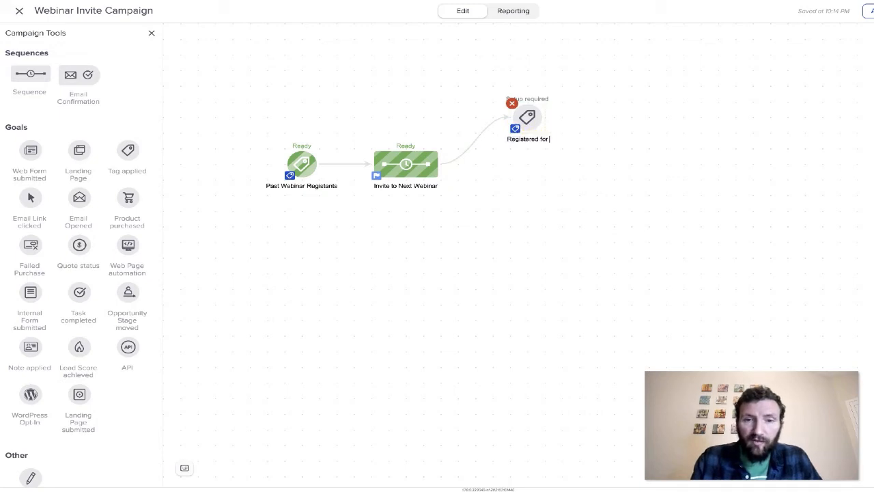
{"action": "type", "text": " Webinar 1"}
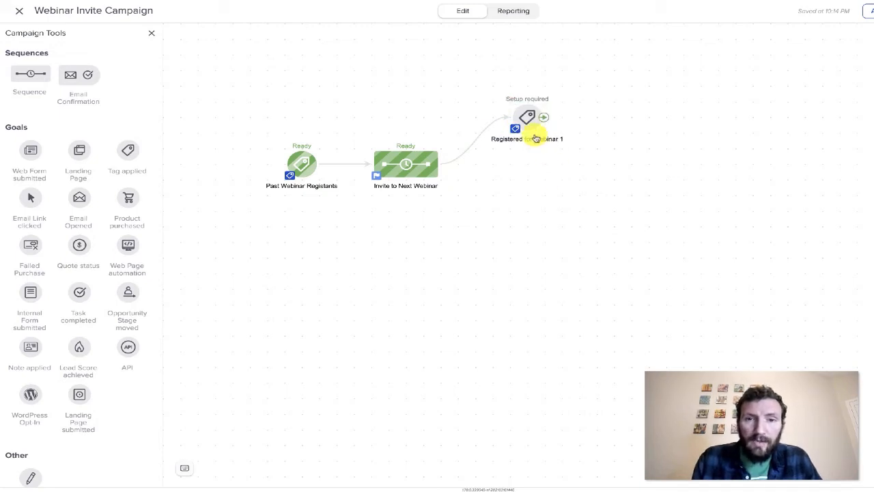
Configure the Registered for Webinar 1 goal to be achieved when the Test Tags "Webinar 1" tag is applied, and save it.
{"action": "left_click", "coordinate": [527, 119]}
{"action": "left_click", "coordinate": [459, 193]}
{"action": "type", "text": "Webinar"}
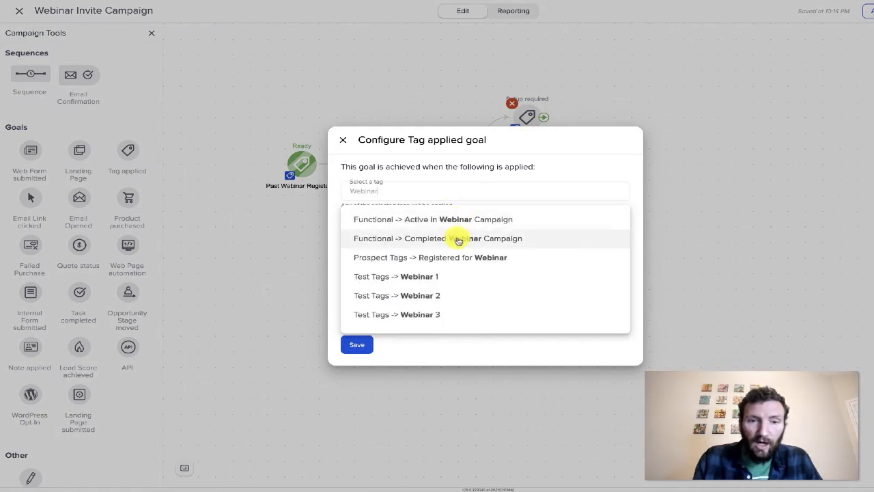
{"action": "left_click", "coordinate": [454, 276]}
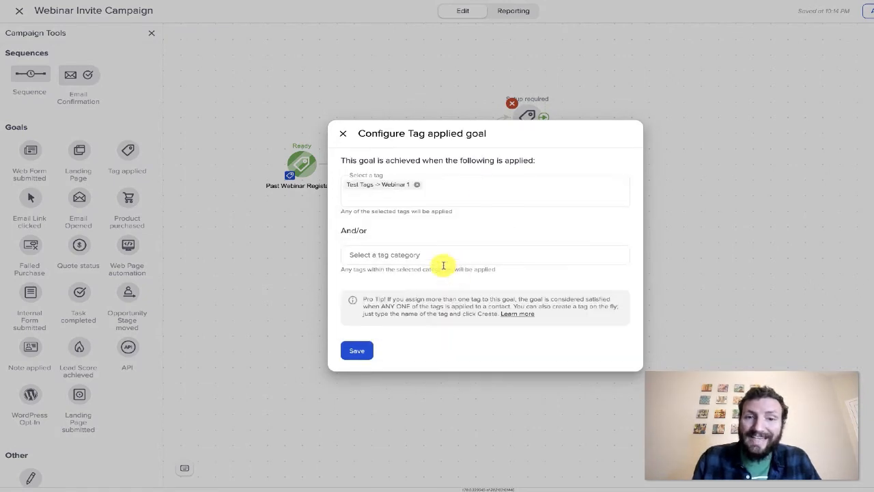
{"action": "left_click", "coordinate": [363, 346]}
Duplicate the Registered for Webinar 1 goal, place the copy below the original, and connect the Invite to Next Webinar sequence to it.
{"action": "right_click", "coordinate": [529, 123]}
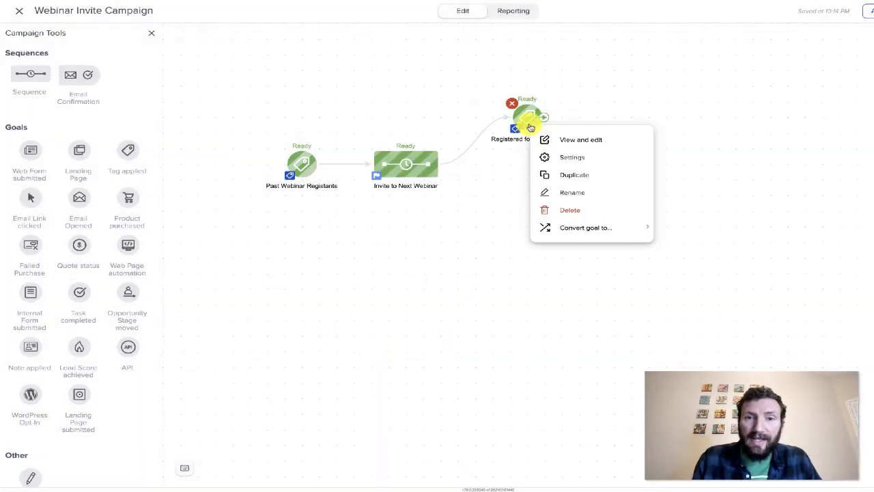
{"action": "left_click", "coordinate": [550, 172]}
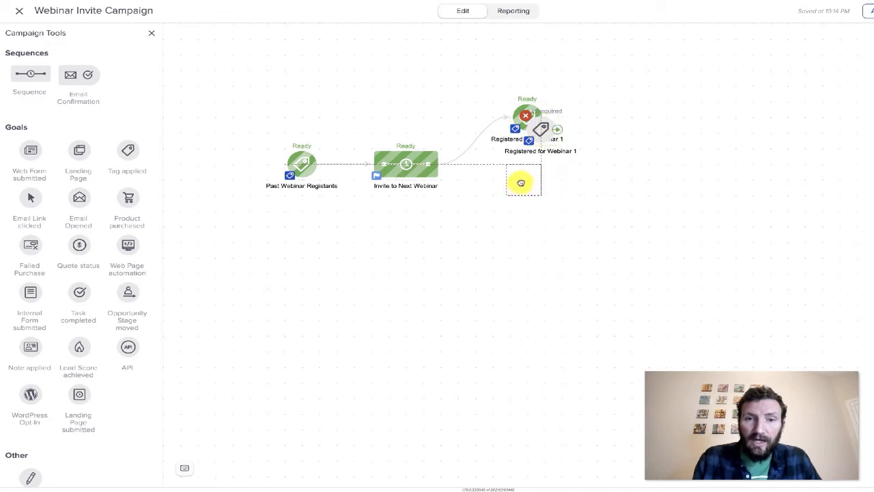
{"action": "left_click", "coordinate": [519, 182]}
{"action": "mouse_move", "coordinate": [440, 165]}
{"action": "left_mouse_down"}
{"action": "mouse_move", "coordinate": [523, 177]}
{"action": "mouse_move", "coordinate": [521, 163]}
{"action": "left_mouse_up"}
Rename the copied goal "Registered for Webinar 2" and set it to be achieved when the Test Tags "Webinar 2" tag is applied.
{"action": "left_click", "coordinate": [523, 185]}
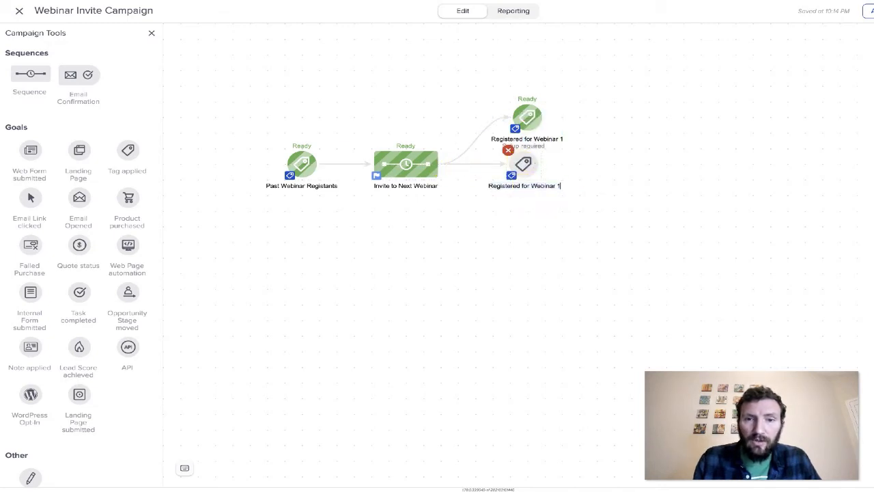
{"action": "left_click", "coordinate": [523, 162]}
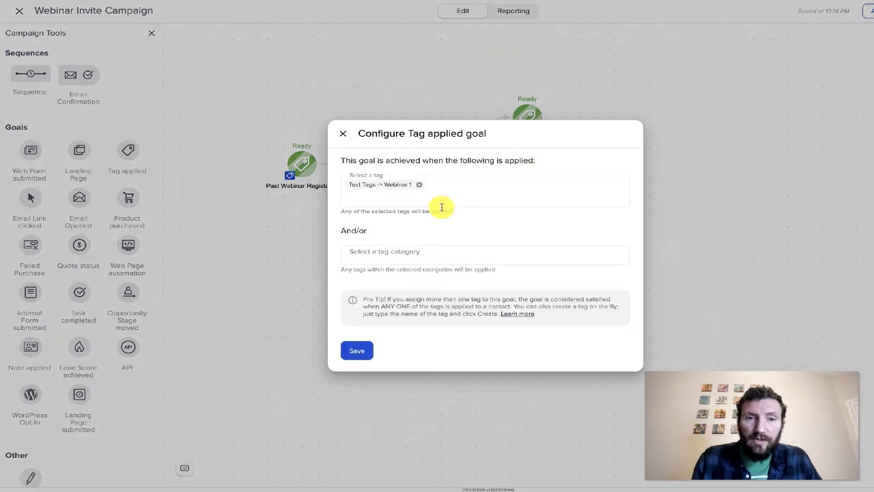
{"action": "left_click", "coordinate": [417, 185]}
{"action": "type", "text": "webinar"}
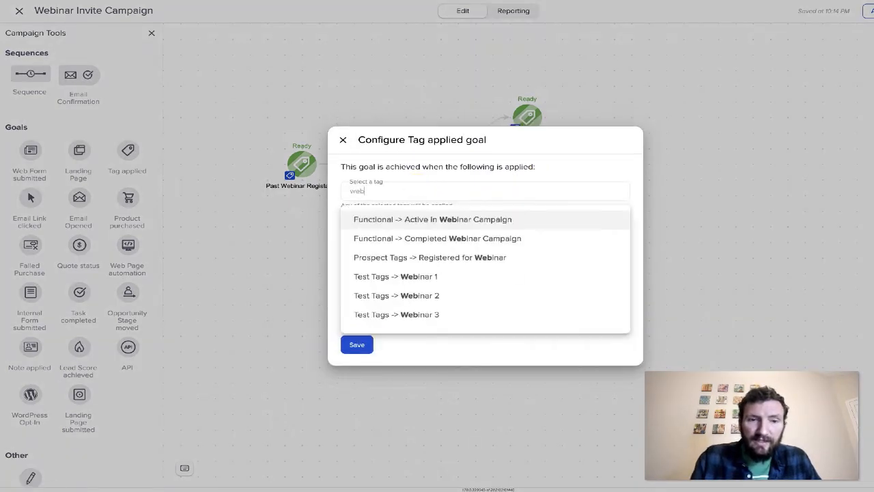
{"action": "left_click", "coordinate": [431, 295]}
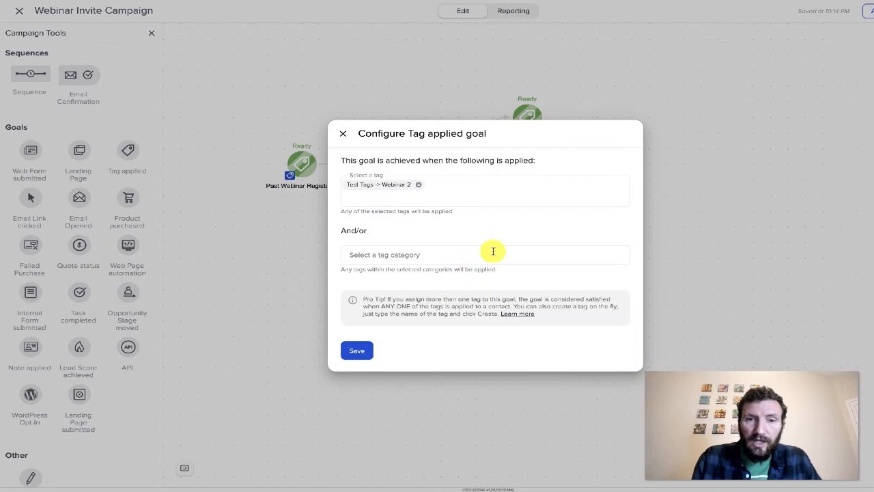
{"action": "left_click", "coordinate": [356, 349]}
Duplicate the Registered for Webinar 2 goal, place the copy below it, and connect the Invite to Next Webinar sequence to the copy.
{"action": "right_click", "coordinate": [524, 172]}
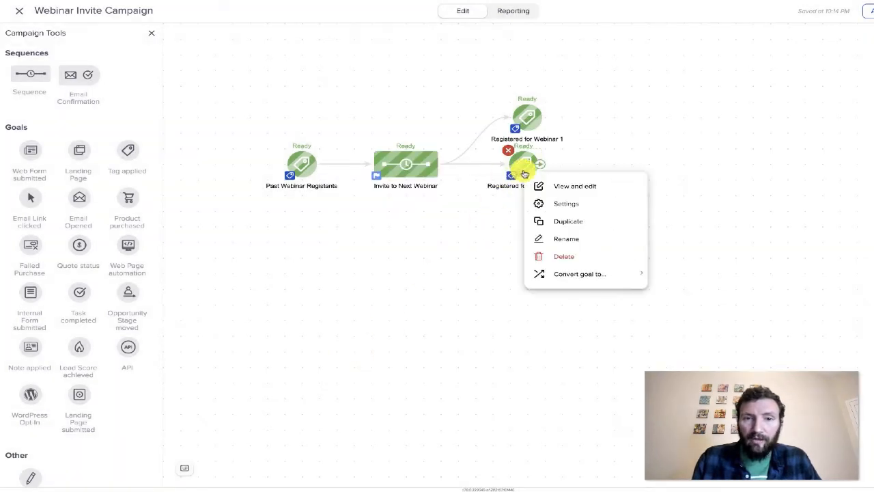
{"action": "left_click", "coordinate": [562, 220]}
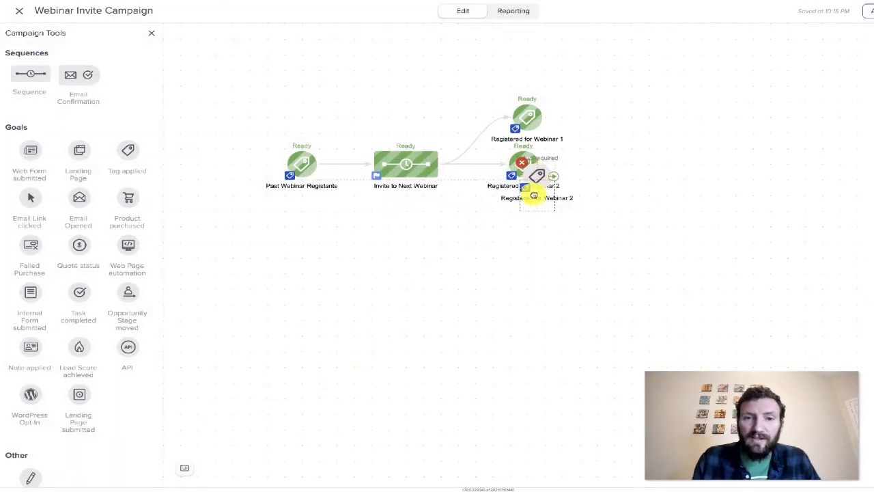
{"action": "left_click", "coordinate": [527, 214]}
{"action": "left_click_drag", "start_coordinate": [437, 166], "coordinate": [518, 228]}
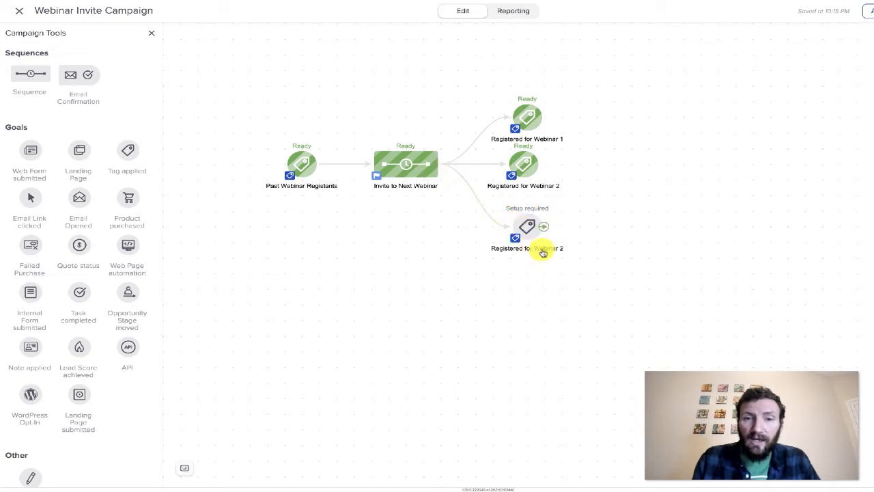
Rename the lowest goal "Registered for Webinar 3" and save its tag configuration.
{"action": "double_click", "coordinate": [547, 249]}
{"action": "key", "text": "Right"}
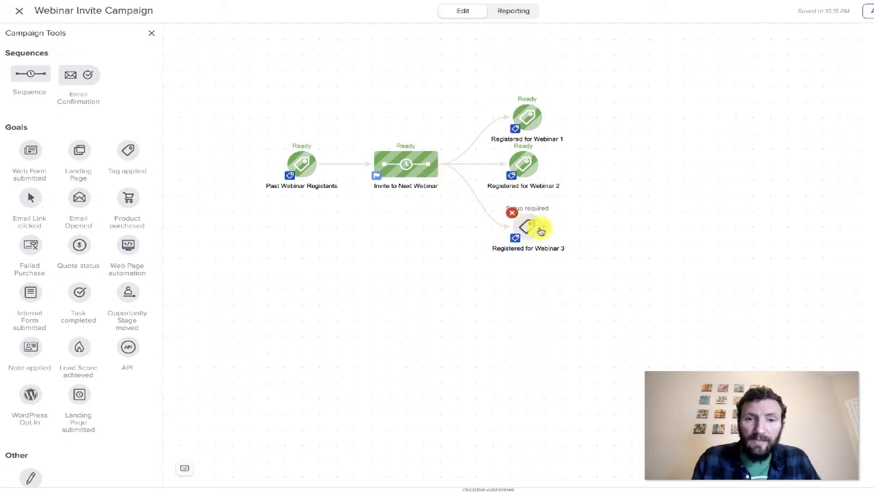
{"action": "left_click", "coordinate": [539, 229]}
{"action": "left_click", "coordinate": [355, 351]}
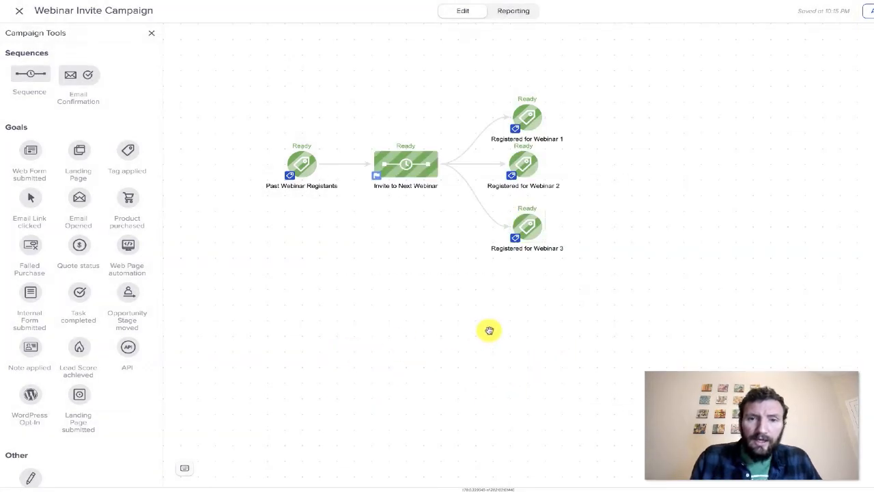
Space the three registration goals evenly in a vertical stack, with Webinar 1 above and Webinar 3 below the middle goal.
{"action": "left_click_drag", "start_coordinate": [512, 238], "coordinate": [519, 212]}
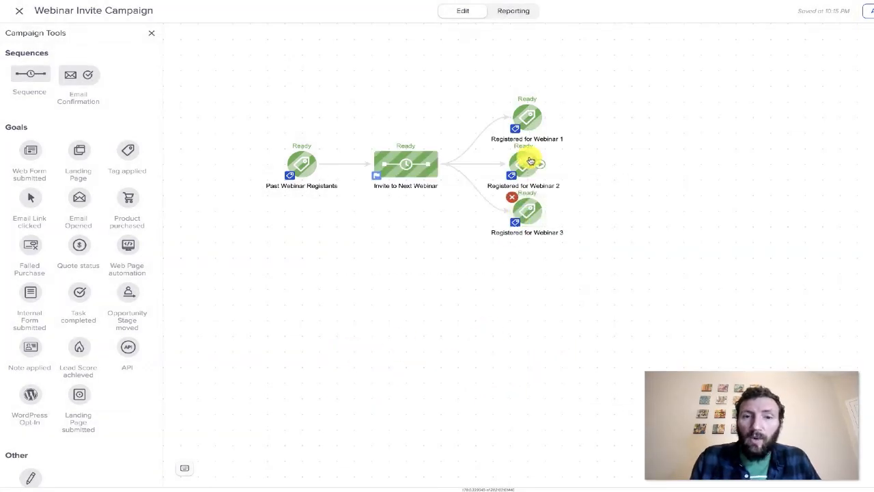
{"action": "left_click_drag", "start_coordinate": [529, 117], "coordinate": [529, 101]}
{"action": "left_click_drag", "start_coordinate": [530, 212], "coordinate": [532, 229]}
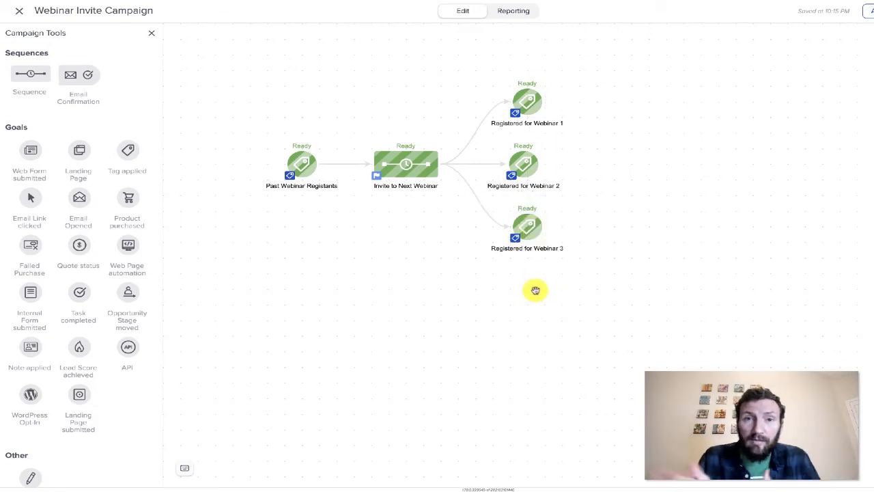
Add a sequence after the Registered for Webinar 1 goal, connected to it and named "Webinar 1 Registrant List".
{"action": "left_click_drag", "start_coordinate": [31, 75], "coordinate": [600, 98]}
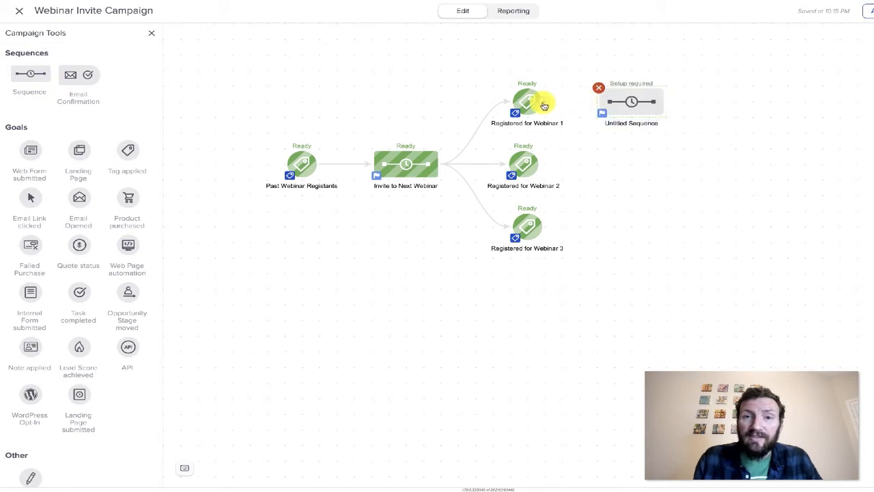
{"action": "left_click_drag", "start_coordinate": [544, 101], "coordinate": [626, 106]}
{"action": "left_click", "coordinate": [626, 121]}
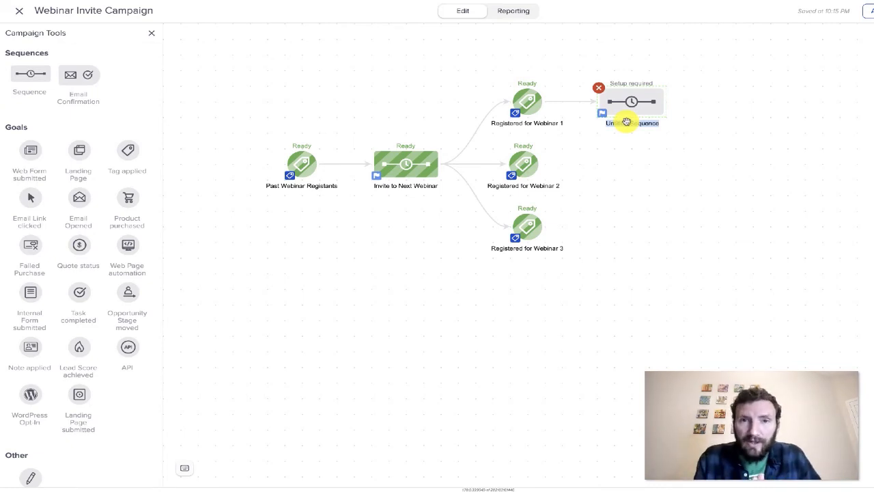
{"action": "left_click_drag", "start_coordinate": [587, 269], "coordinate": [485, 62]}
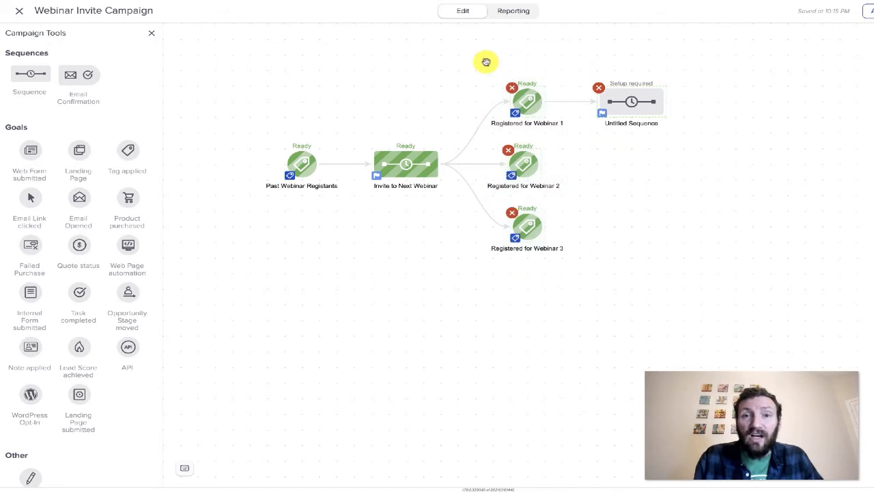
{"action": "left_click", "coordinate": [616, 217]}
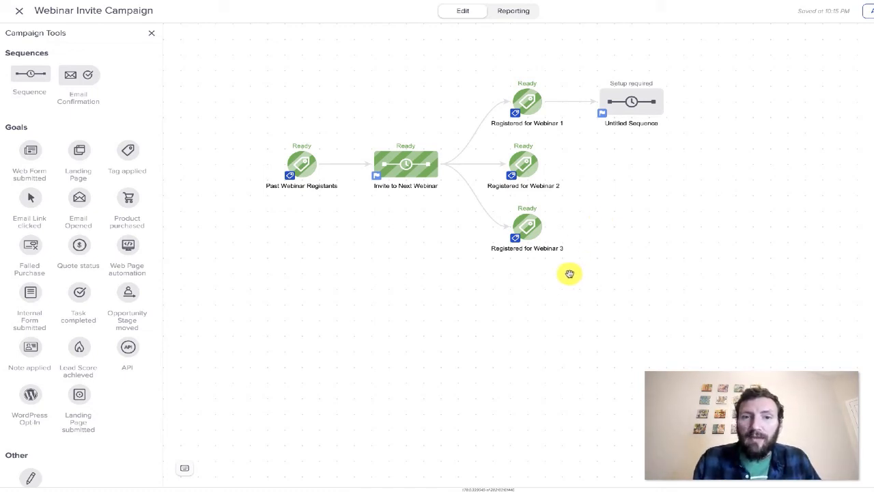
{"action": "left_click", "coordinate": [621, 126]}
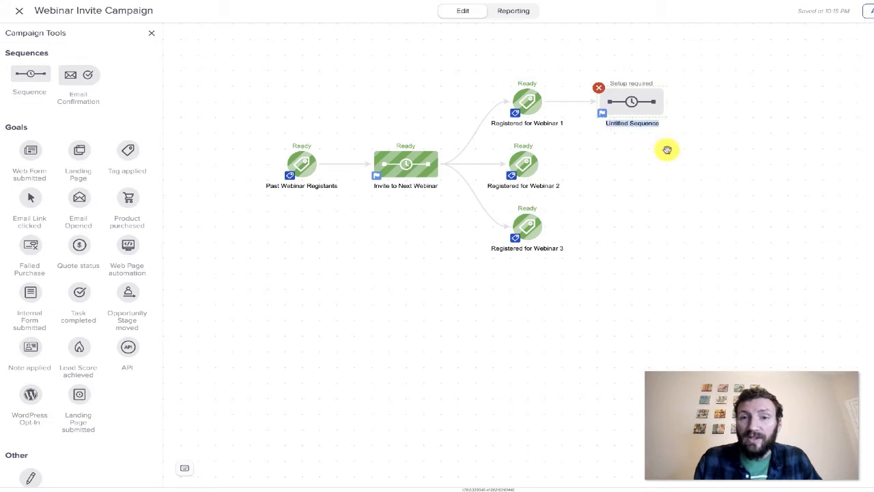
{"action": "type", "text": "Webinar 1 Registran"}
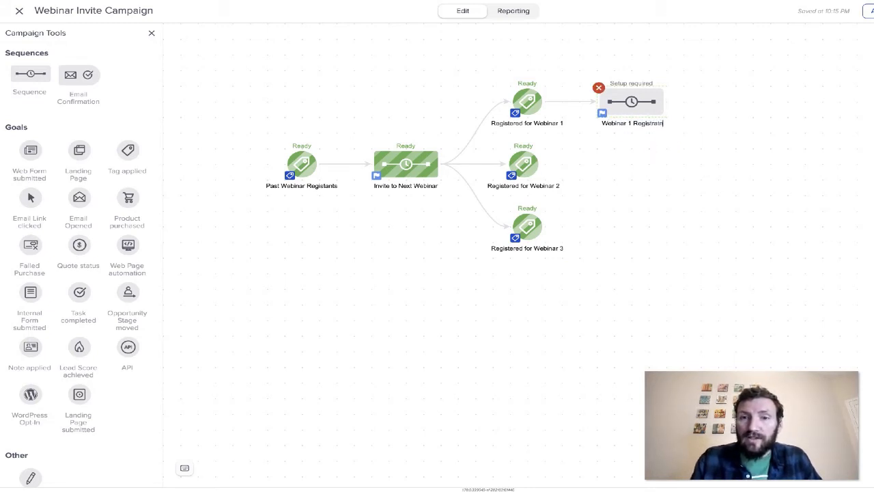
{"action": "type", "text": "t L"}
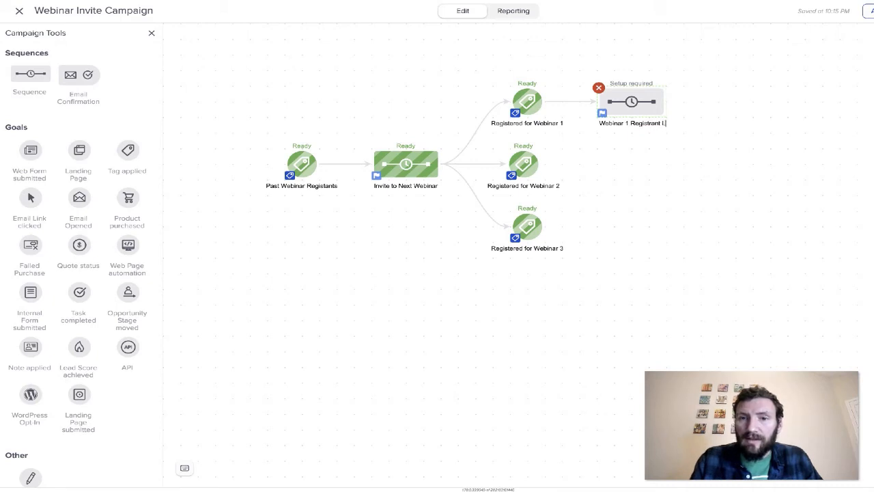
{"action": "type", "text": "ist"}
Inside the Webinar 1 Registrant List sequence, try Apply/Remove Tag, Apply Note and Send HTTP Post steps after Start, removing each one.
{"action": "double_click", "coordinate": [630, 101]}
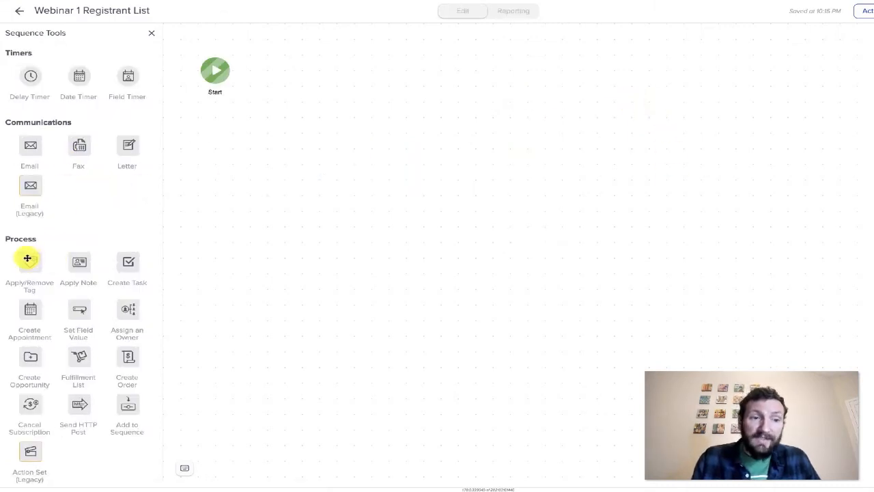
{"action": "left_click_drag", "start_coordinate": [27, 258], "coordinate": [289, 56]}
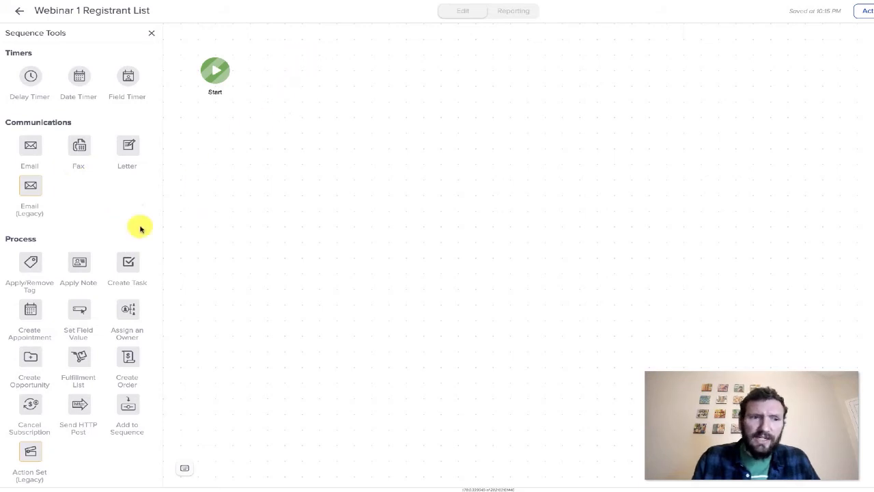
{"action": "left_click_drag", "start_coordinate": [78, 263], "coordinate": [298, 70]}
{"action": "left_click", "coordinate": [287, 58]}
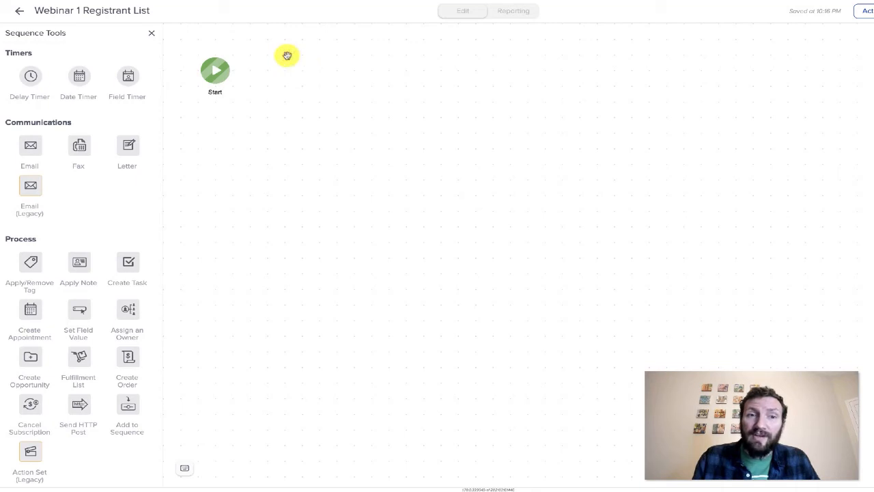
{"action": "left_click_drag", "start_coordinate": [71, 424], "coordinate": [289, 69]}
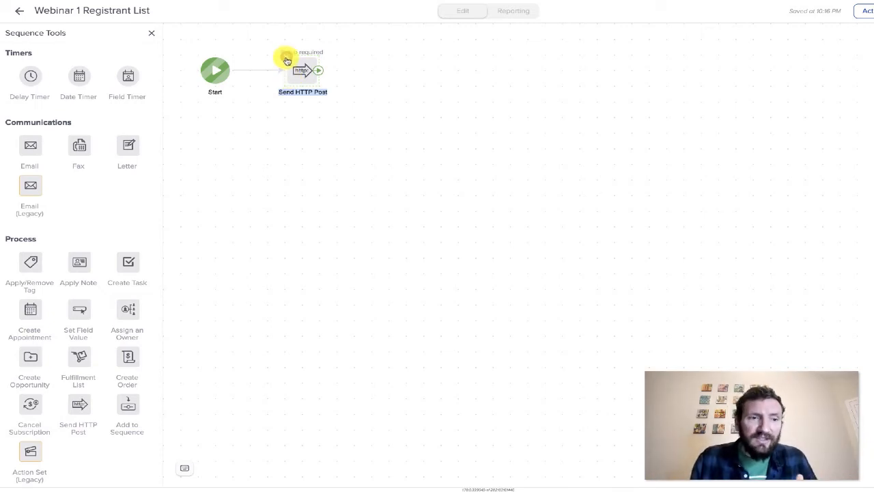
{"action": "left_click", "coordinate": [286, 60]}
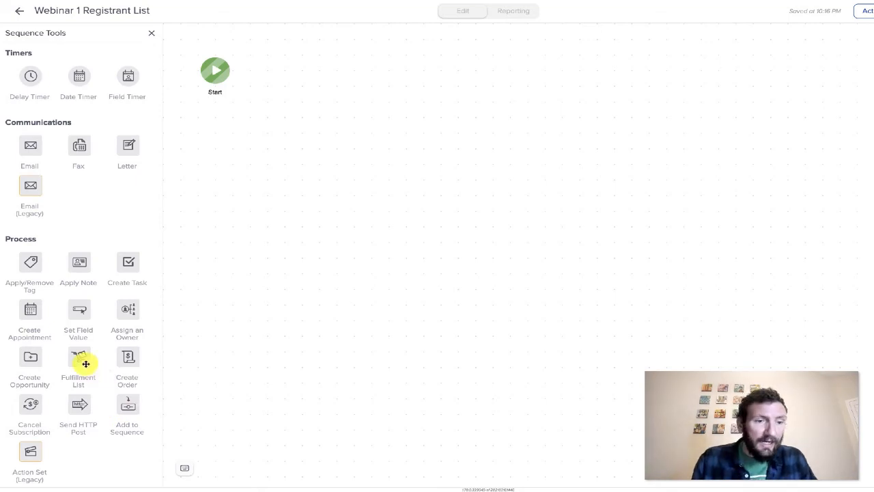
Add a Fulfillment List step after Start with a Date Timer between them, and space the items apart.
{"action": "left_click_drag", "start_coordinate": [81, 357], "coordinate": [308, 66]}
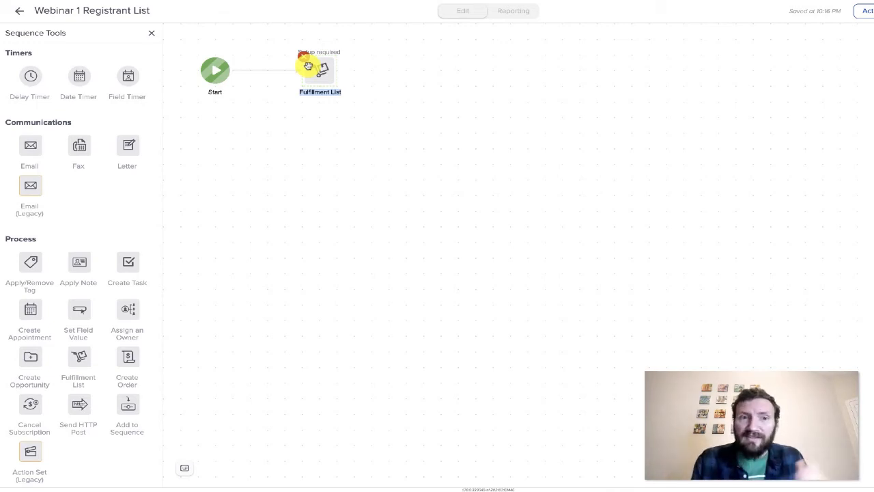
{"action": "left_click", "coordinate": [357, 111]}
{"action": "left_click_drag", "start_coordinate": [364, 113], "coordinate": [270, 41]}
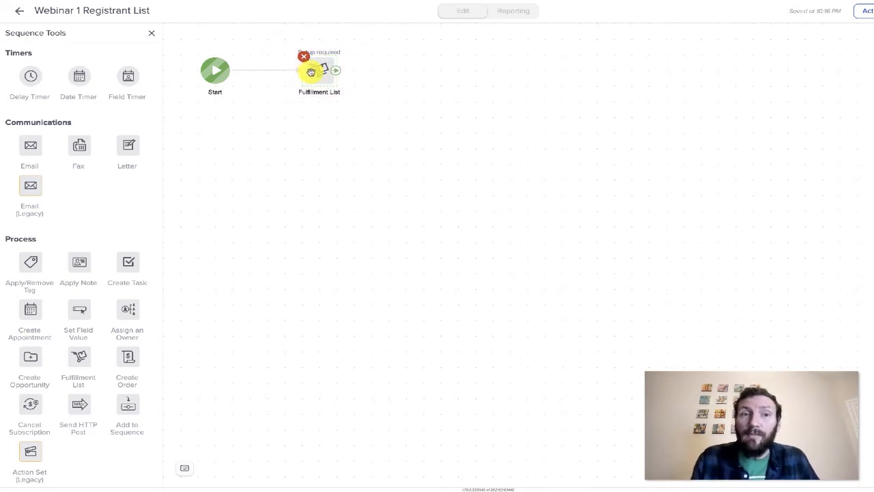
{"action": "left_click_drag", "start_coordinate": [79, 75], "coordinate": [256, 74]}
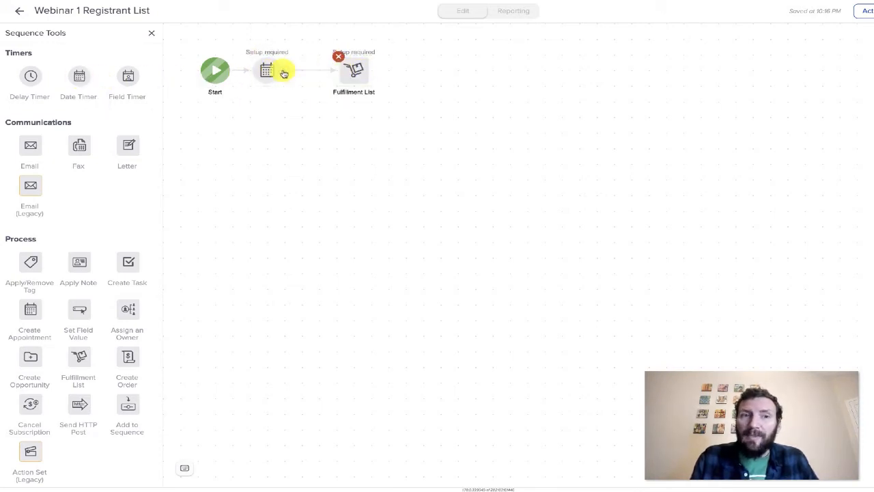
{"action": "left_click_drag", "start_coordinate": [354, 71], "coordinate": [406, 71]}
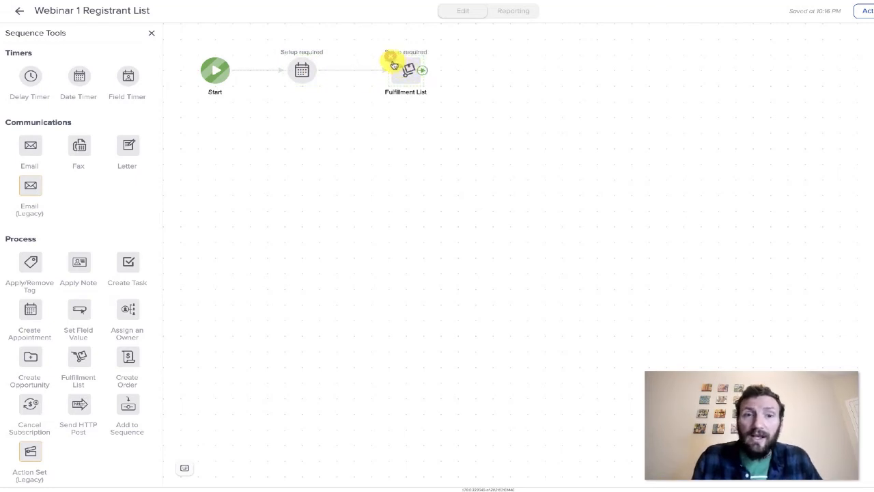
Remove the Fulfillment List step and delete the Webinar 1 Registrant List sequence from the campaign.
{"action": "left_click", "coordinate": [393, 62]}
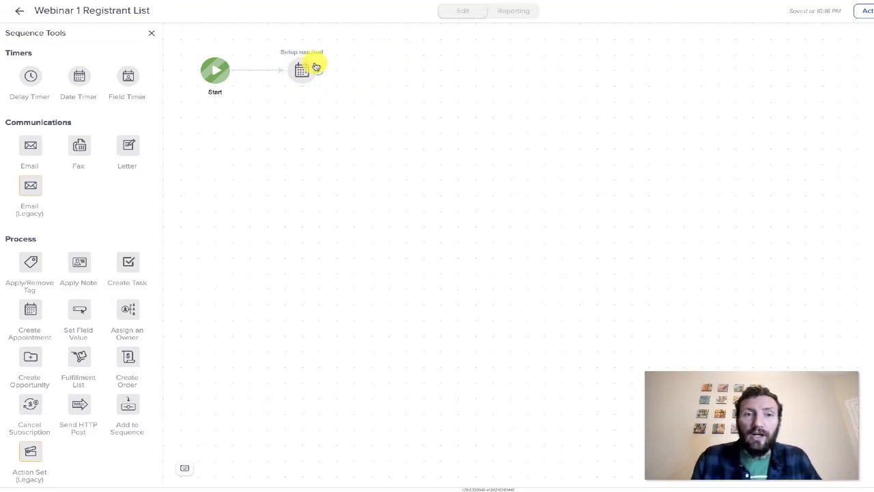
{"action": "left_click", "coordinate": [19, 10]}
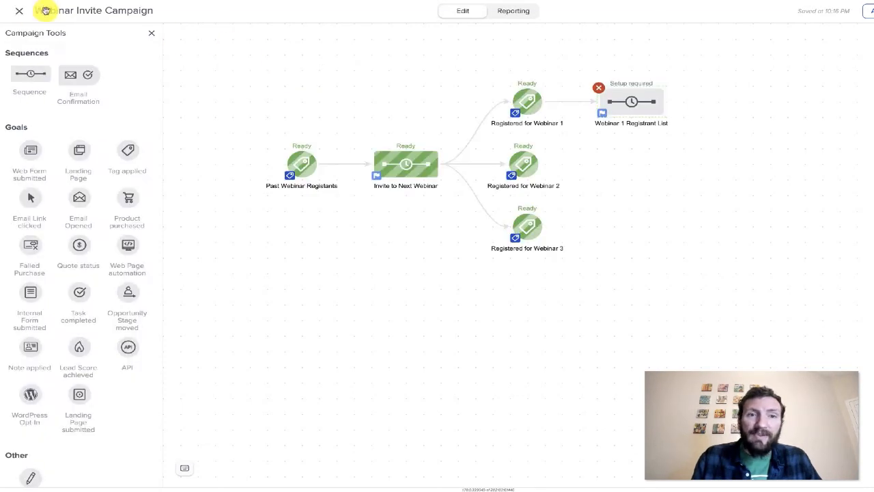
{"action": "left_click", "coordinate": [599, 88]}
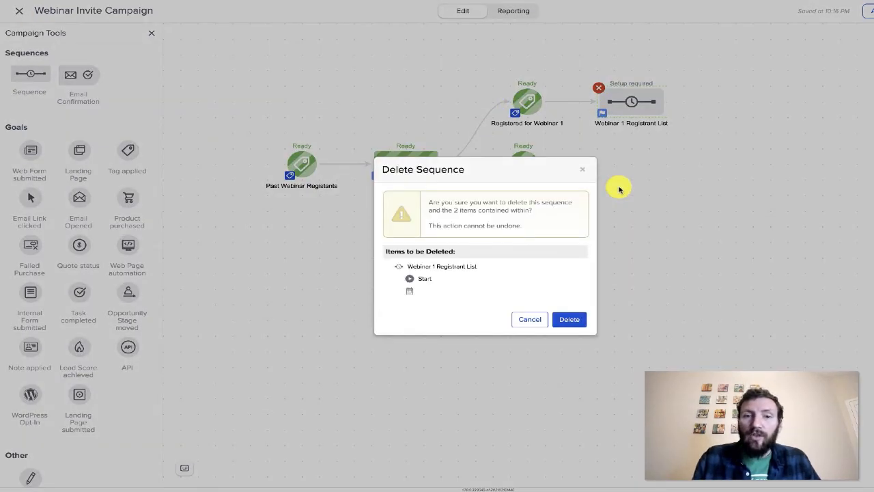
{"action": "left_click", "coordinate": [571, 317]}
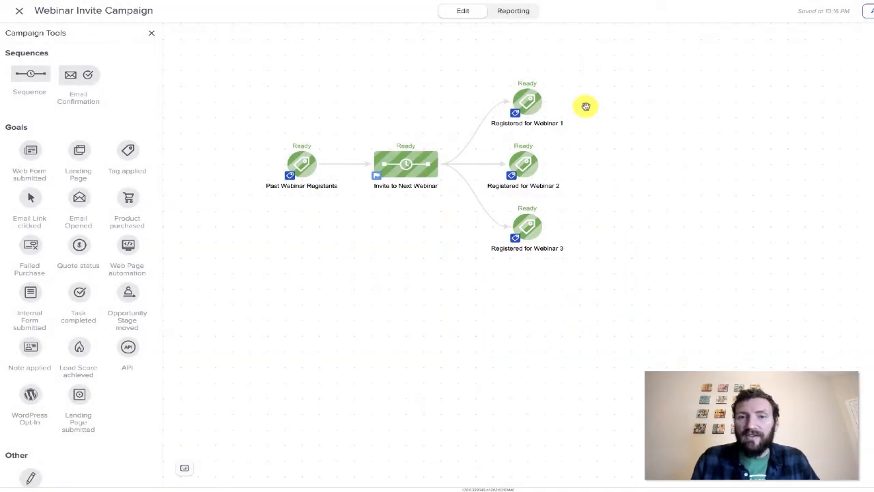
{"action": "left_click_drag", "start_coordinate": [579, 86], "coordinate": [685, 123]}
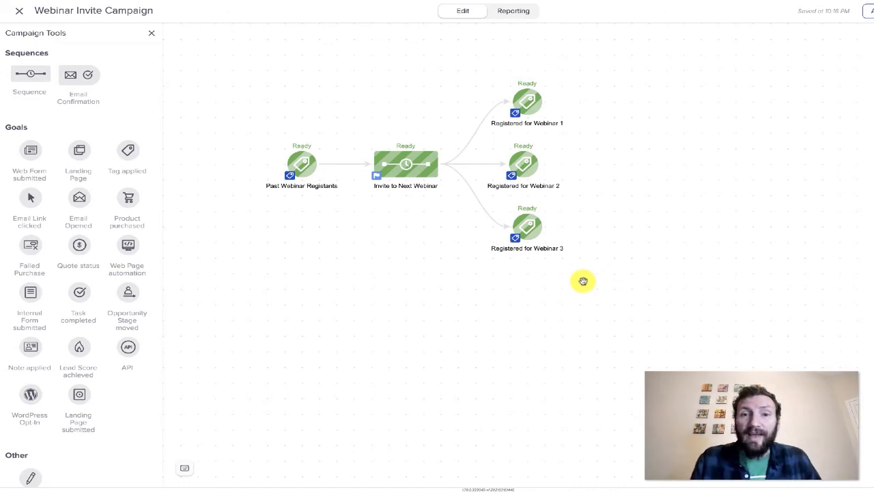
{"action": "mouse_move", "coordinate": [529, 104]}
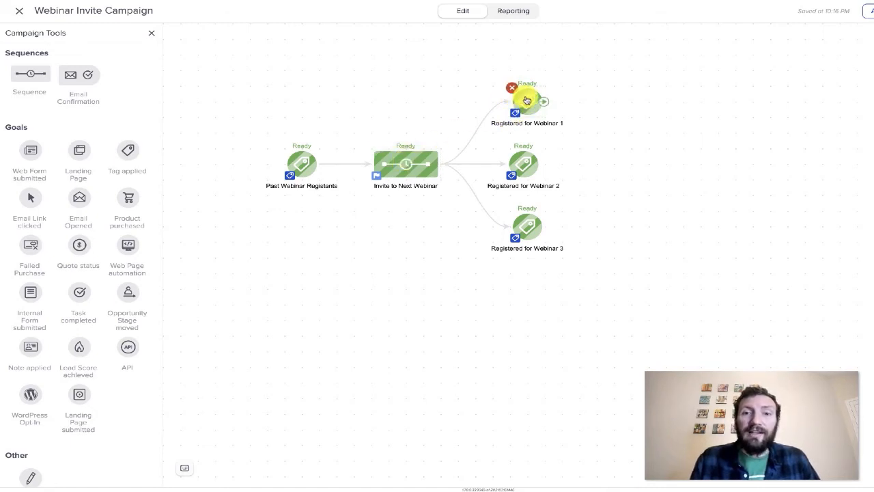
{"action": "mouse_move", "coordinate": [527, 220]}
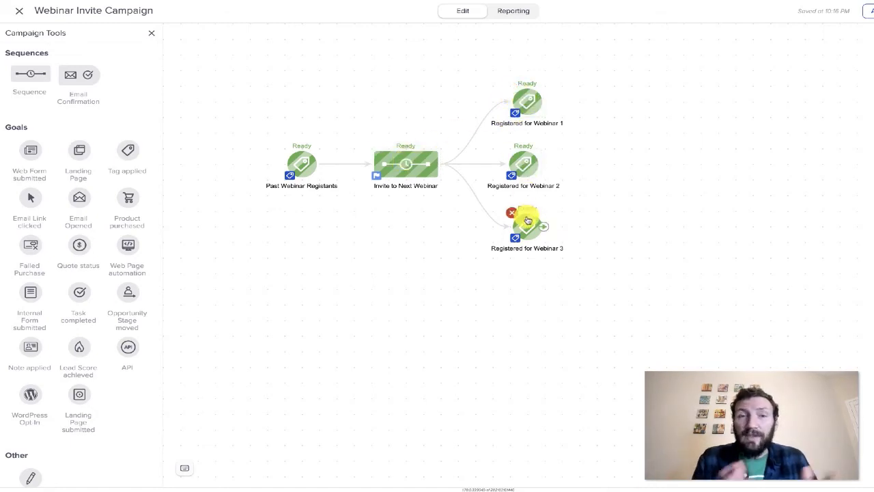
{"action": "left_click_drag", "start_coordinate": [560, 258], "coordinate": [501, 59]}
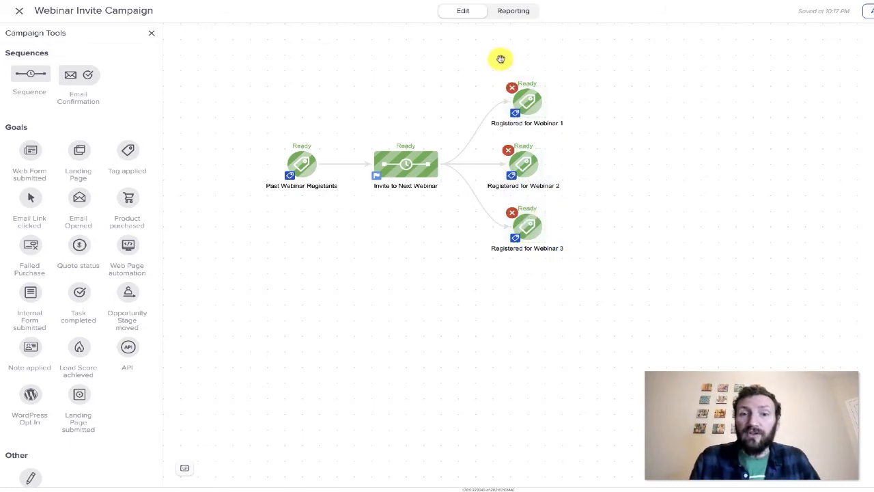
Delete the Registered for Webinar 1, Registered for Webinar 2 and Registered for Webinar 3 goals from the campaign.
{"action": "left_click", "coordinate": [607, 151]}
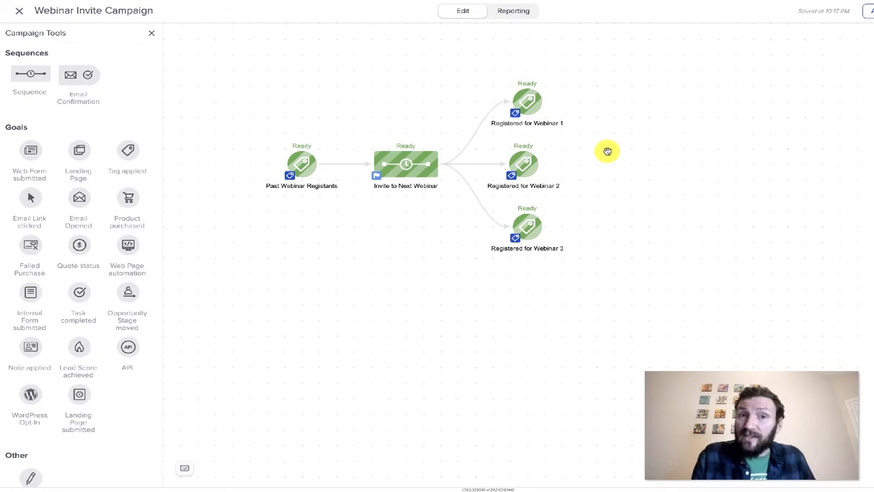
{"action": "left_click", "coordinate": [511, 88]}
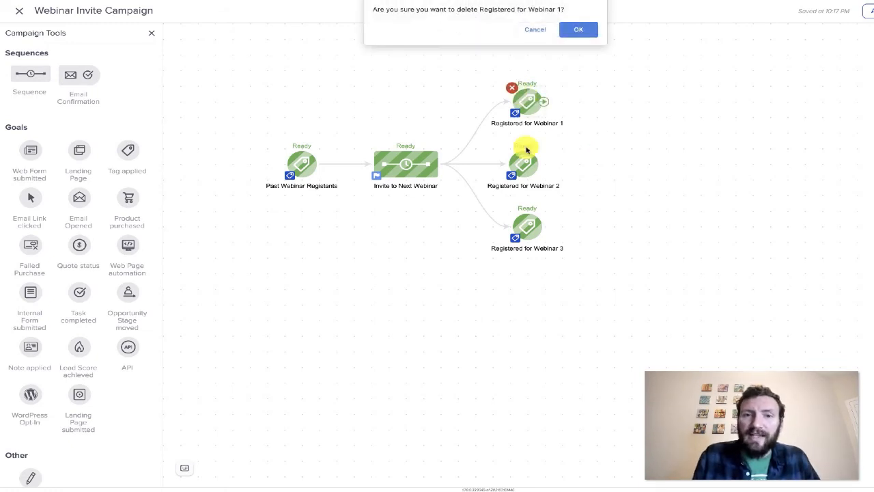
{"action": "left_click", "coordinate": [565, 33]}
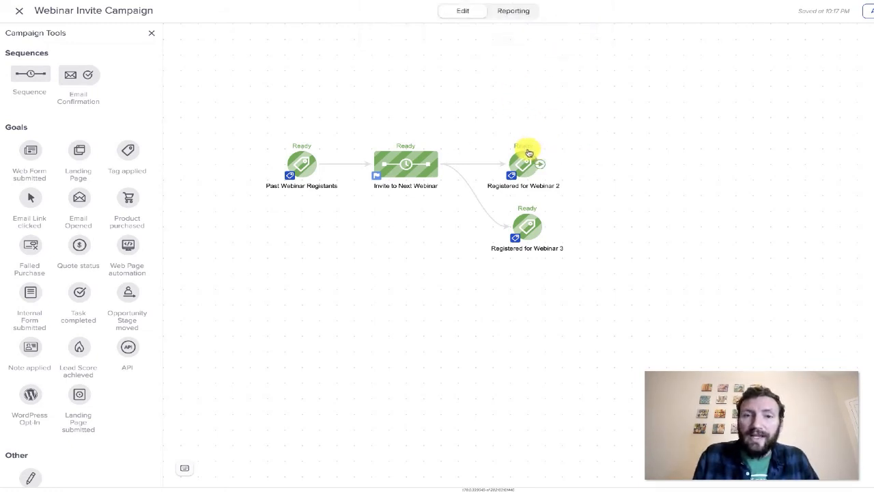
{"action": "left_click", "coordinate": [508, 150]}
{"action": "left_click", "coordinate": [578, 32]}
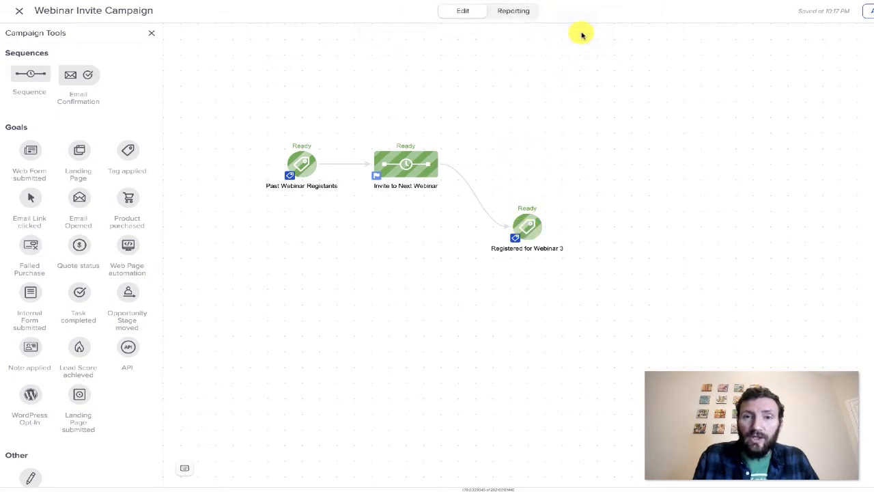
{"action": "left_click", "coordinate": [511, 212]}
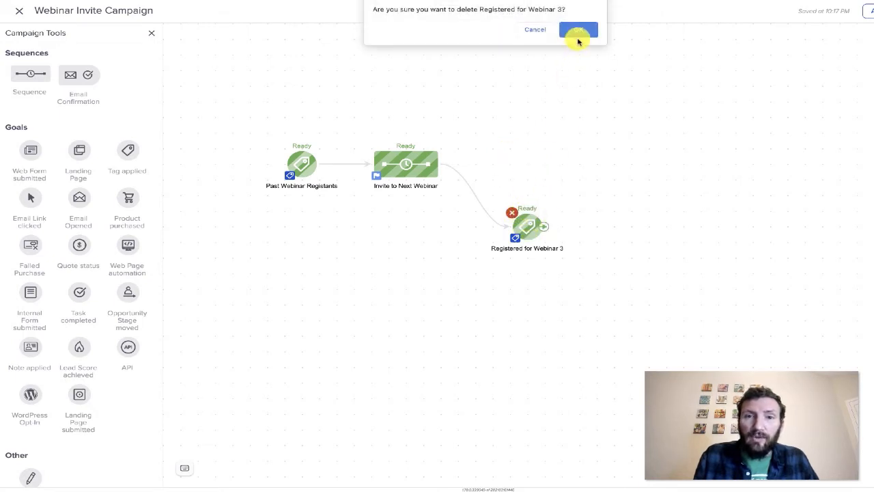
{"action": "left_click", "coordinate": [577, 32]}
Add a Web Form submitted goal after the Invite to Next Webinar sequence, connected to it and named "Select your Session".
{"action": "left_click_drag", "start_coordinate": [31, 150], "coordinate": [509, 151]}
{"action": "left_click_drag", "start_coordinate": [437, 164], "coordinate": [493, 163]}
{"action": "left_click", "coordinate": [509, 186]}
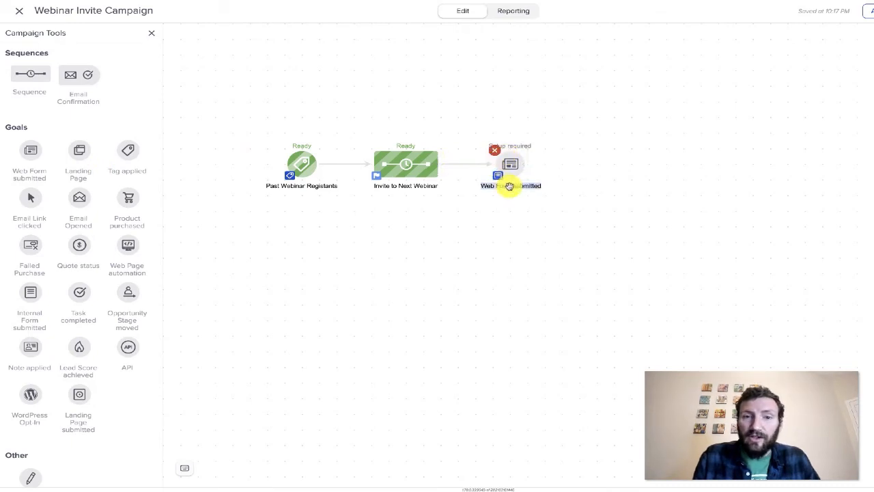
{"action": "type", "text": "Select you"}
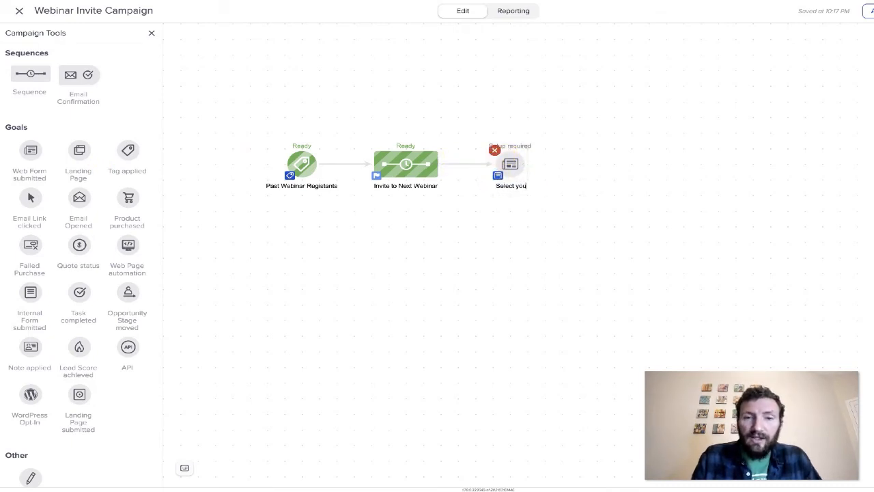
{"action": "type", "text": "r Session"}
Open the Select your Session web form and remove its First Name and Email fields.
{"action": "double_click", "coordinate": [512, 167]}
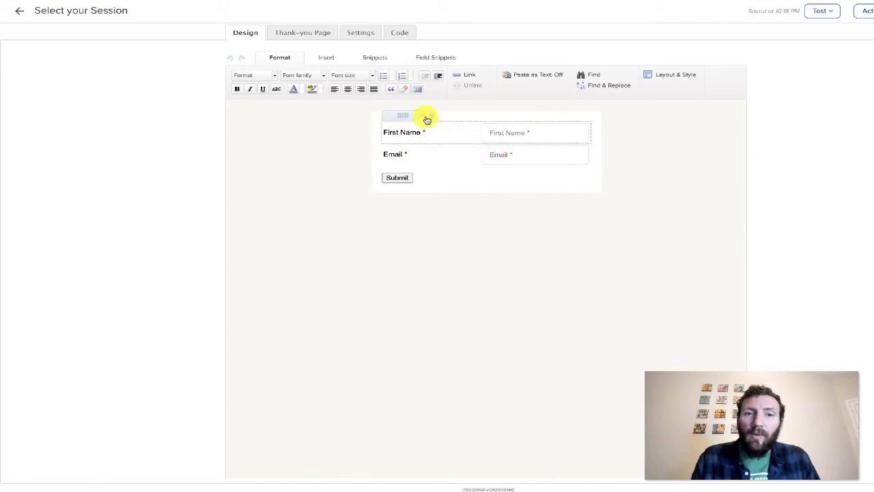
{"action": "left_click", "coordinate": [428, 117]}
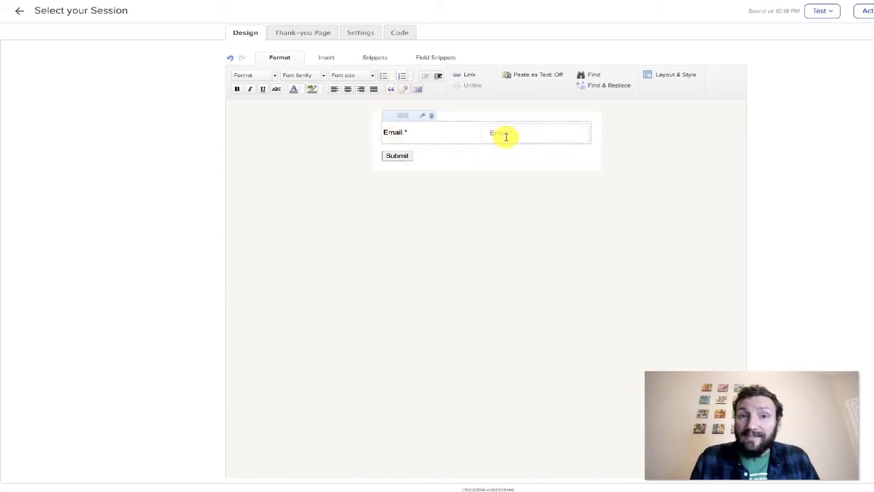
{"action": "left_click", "coordinate": [432, 116]}
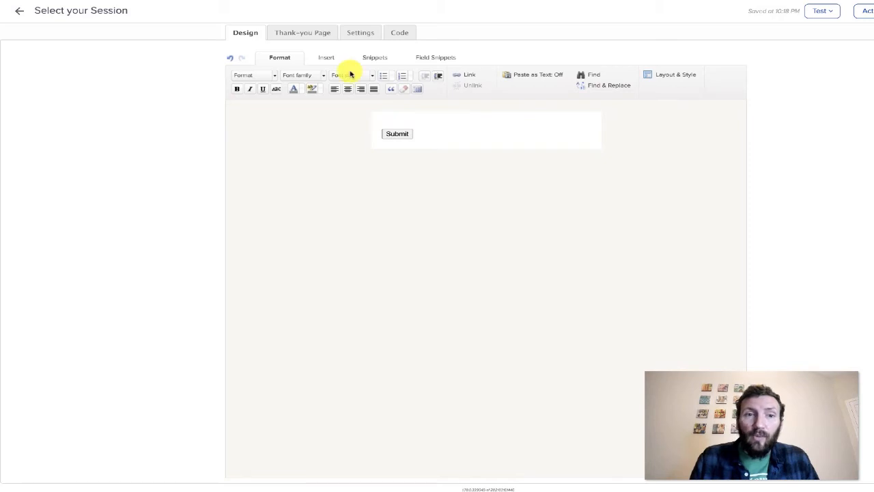
Add a hidden field for Email above the Submit button and check the form's auto-populate setting.
{"action": "left_click", "coordinate": [419, 57]}
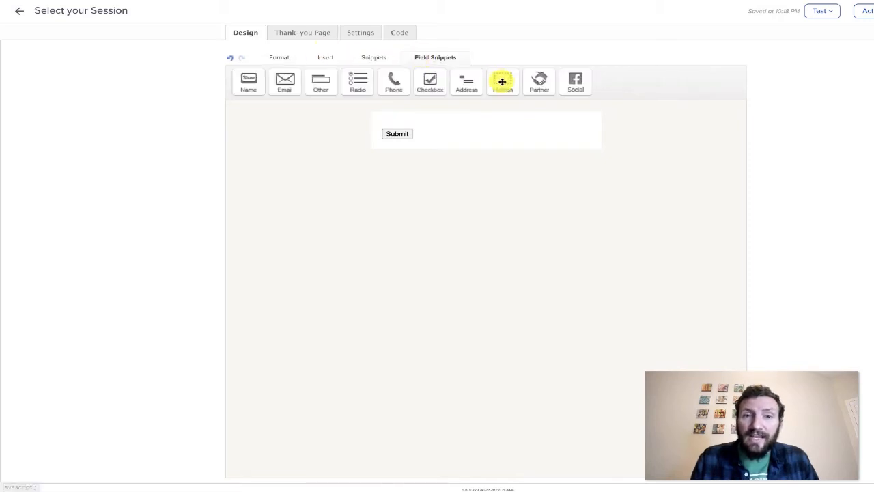
{"action": "left_click_drag", "start_coordinate": [501, 82], "coordinate": [505, 118]}
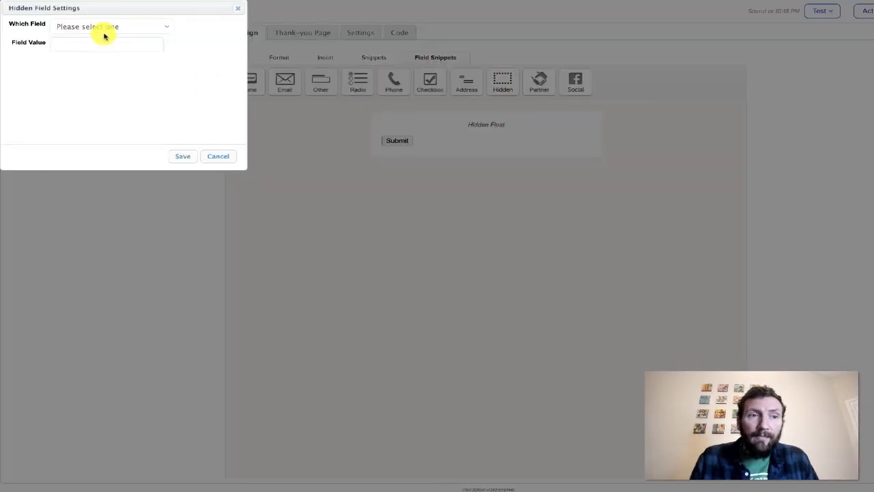
{"action": "left_click", "coordinate": [102, 28]}
{"action": "left_click", "coordinate": [107, 150]}
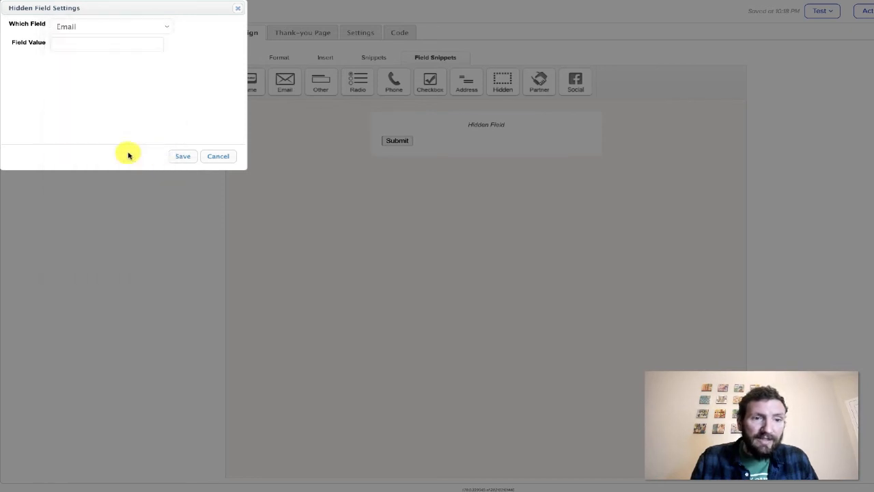
{"action": "left_click", "coordinate": [179, 157]}
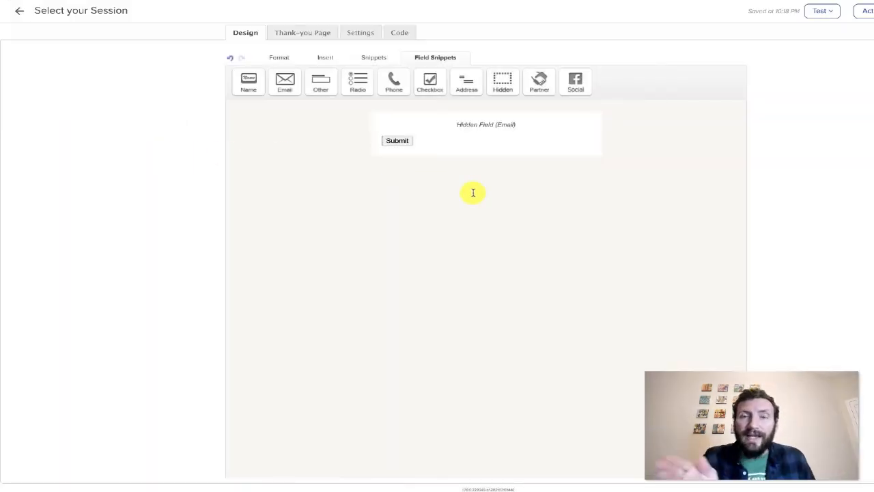
{"action": "left_click", "coordinate": [359, 32]}
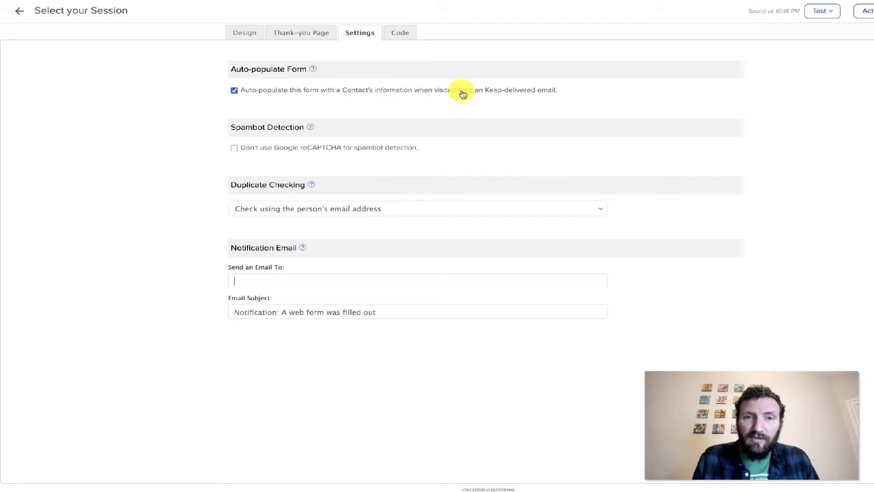
{"action": "left_click", "coordinate": [244, 32]}
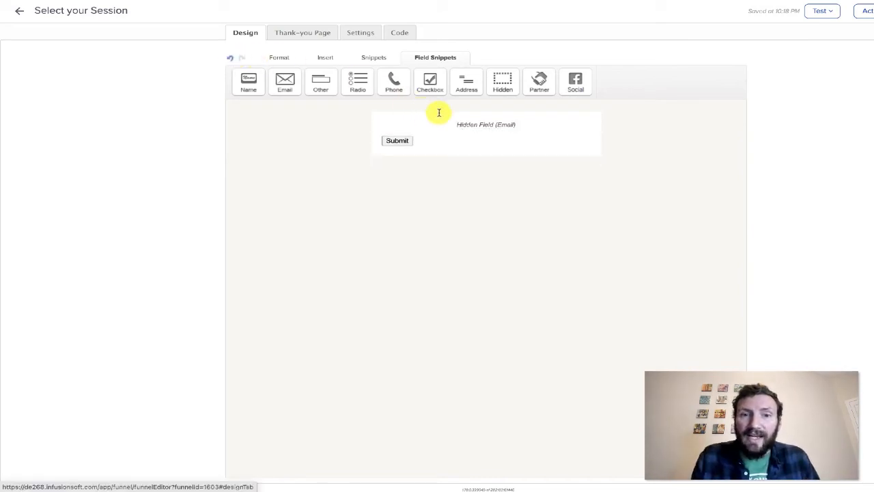
Add a paragraph below the hidden Email field reading "Select your preferred session:".
{"action": "left_click", "coordinate": [373, 59]}
{"action": "left_click_drag", "start_coordinate": [267, 84], "coordinate": [468, 139]}
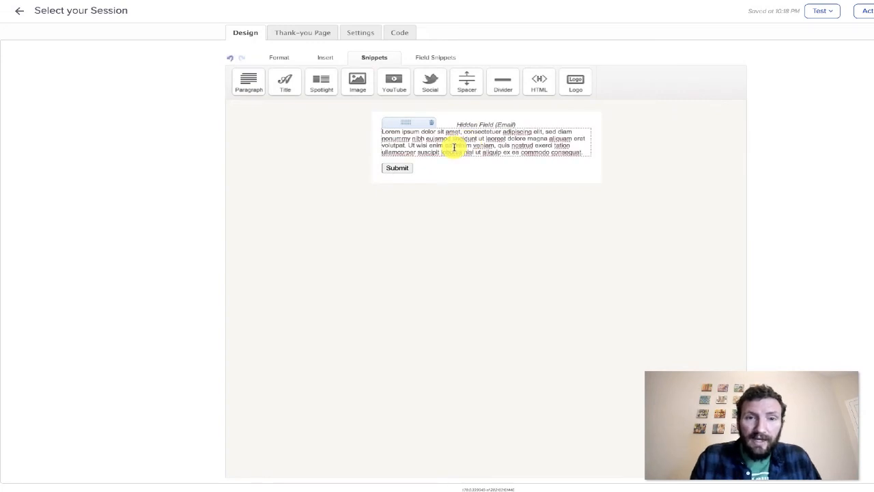
{"action": "left_click", "coordinate": [454, 147]}
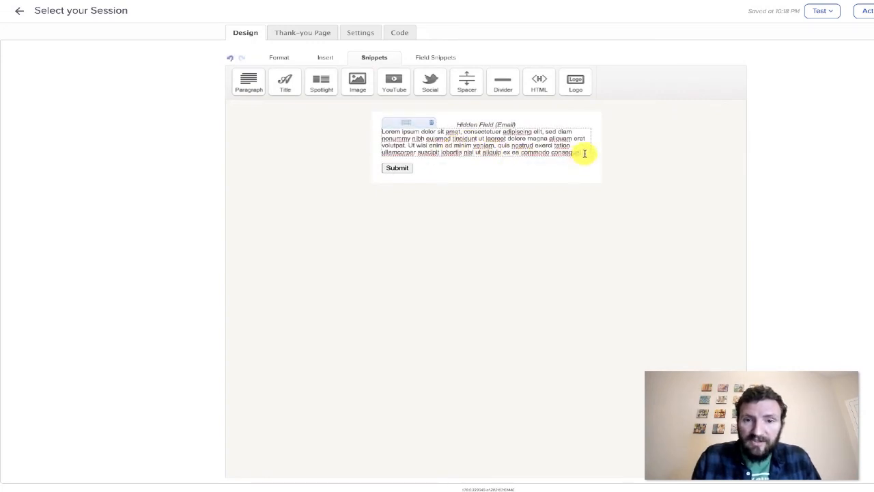
{"action": "key", "text": "ctrl+a"}
{"action": "type", "text": "S"}
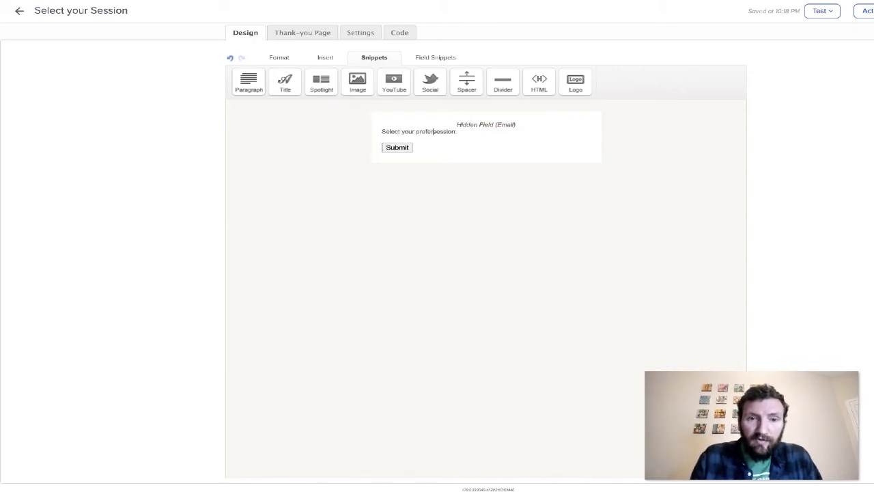
Add a required radio field below the paragraph with the options Time Zone 1, Time Zone 2 and Time Zone 3.
{"action": "left_click", "coordinate": [434, 58]}
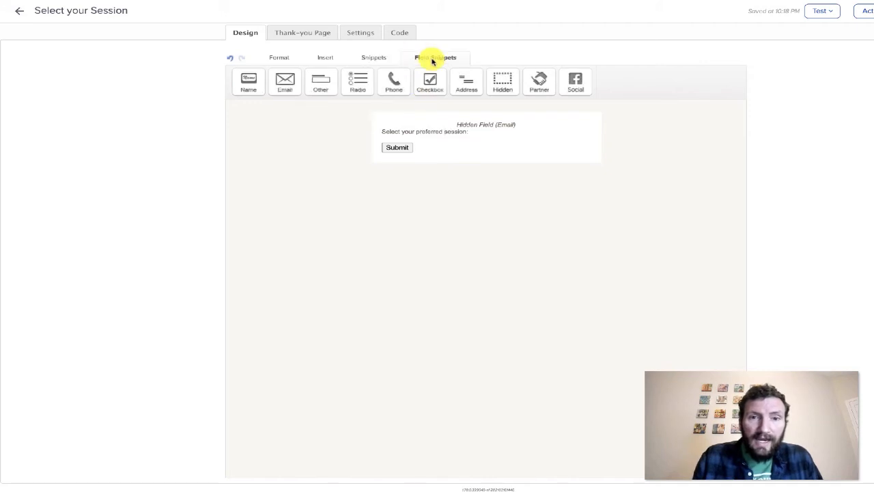
{"action": "left_click_drag", "start_coordinate": [357, 79], "coordinate": [439, 139]}
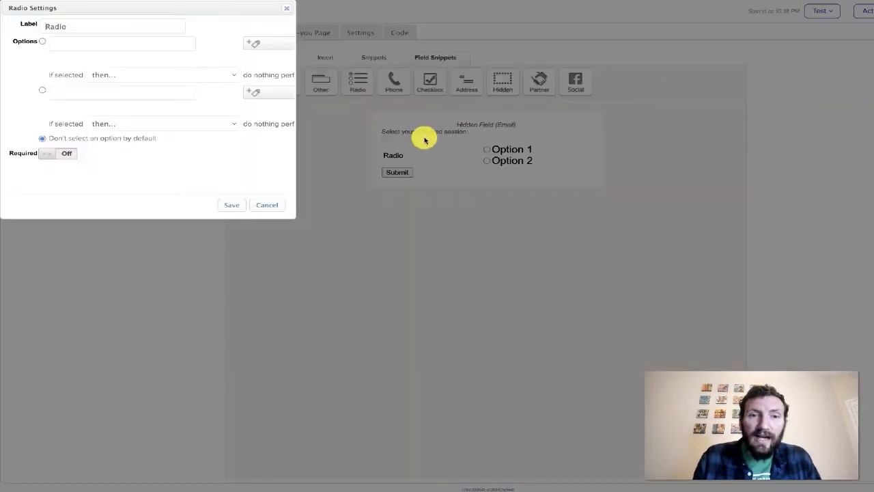
{"action": "type", "text": "Time Zone 1"}
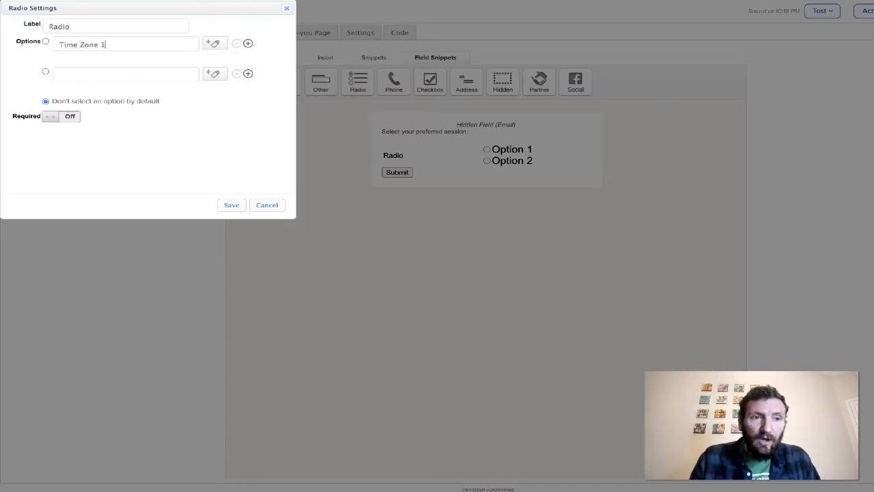
{"action": "left_click", "coordinate": [146, 74]}
{"action": "type", "text": "Time Zone 2"}
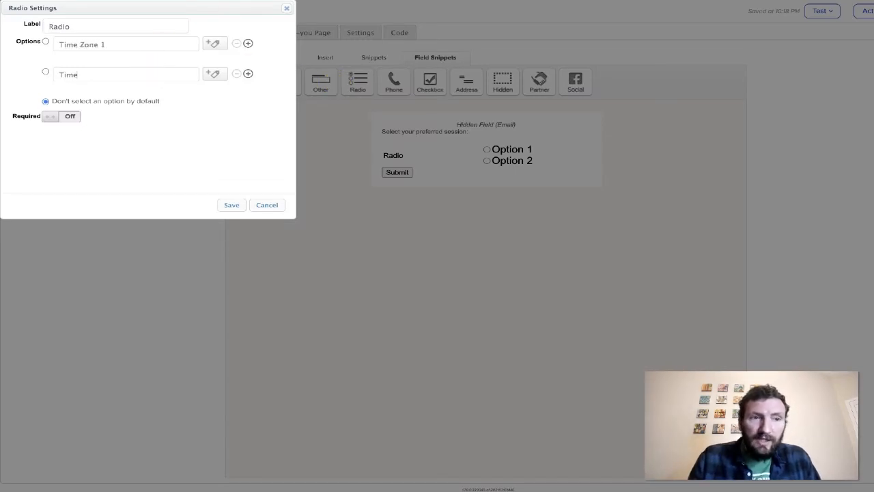
{"action": "left_click", "coordinate": [248, 73]}
{"action": "left_click", "coordinate": [124, 103]}
{"action": "type", "text": "Time Zone 3"}
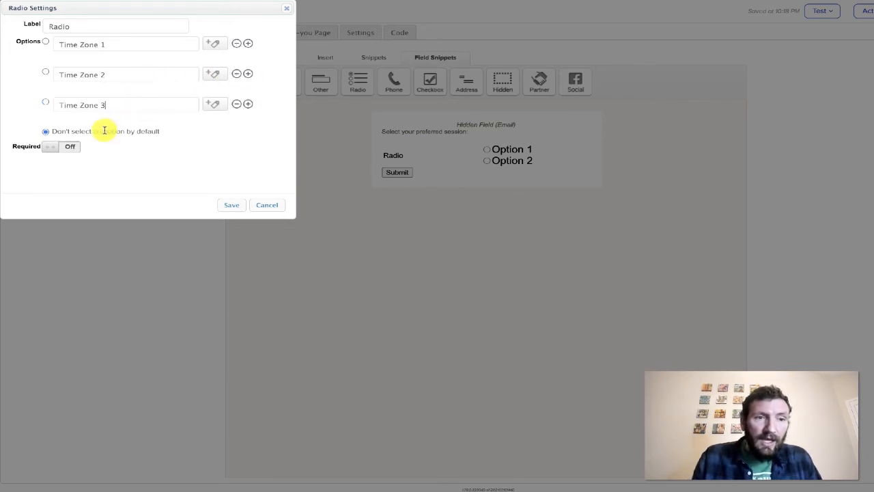
{"action": "left_click", "coordinate": [75, 147]}
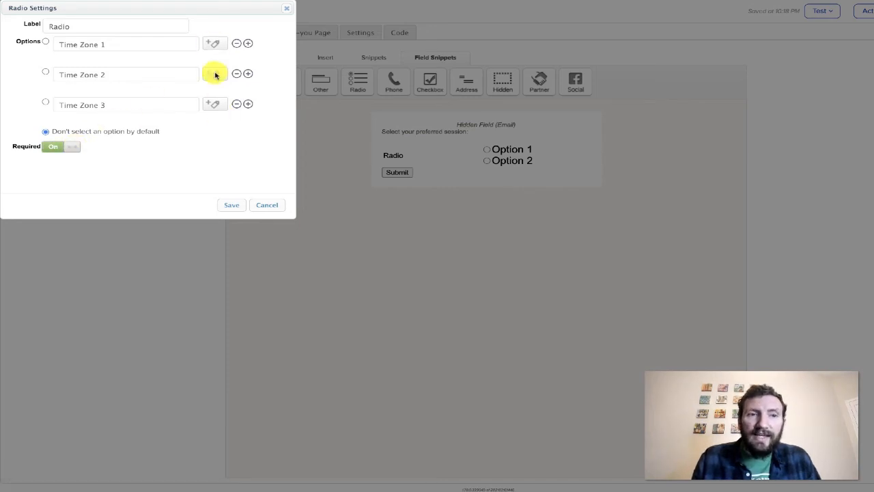
Apply the Test Tags -> Webinar 1 tag when the Time Zone 1 radio option is selected.
{"action": "left_click_drag", "start_coordinate": [205, 10], "coordinate": [527, 92]}
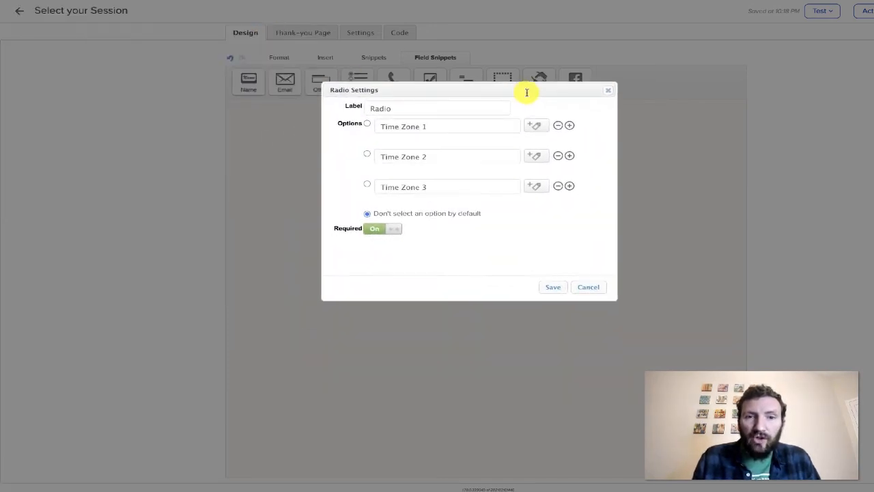
{"action": "left_click", "coordinate": [535, 126]}
{"action": "left_click", "coordinate": [500, 159]}
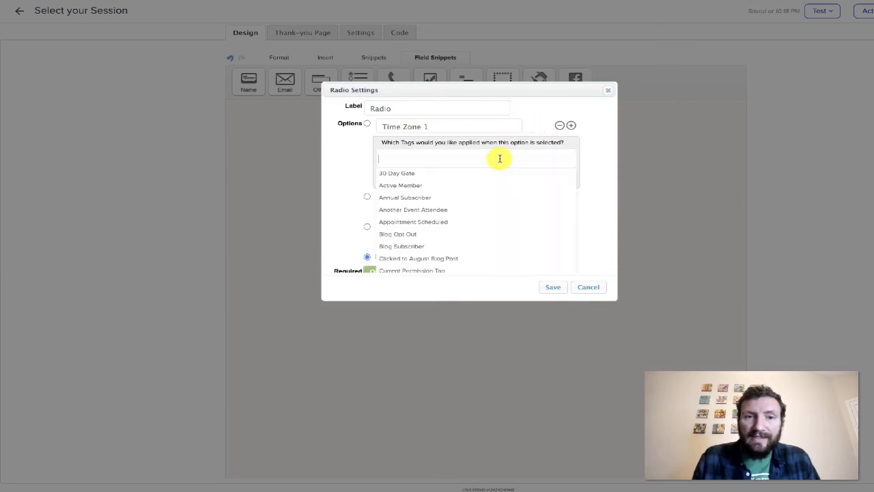
{"action": "type", "text": "Web"}
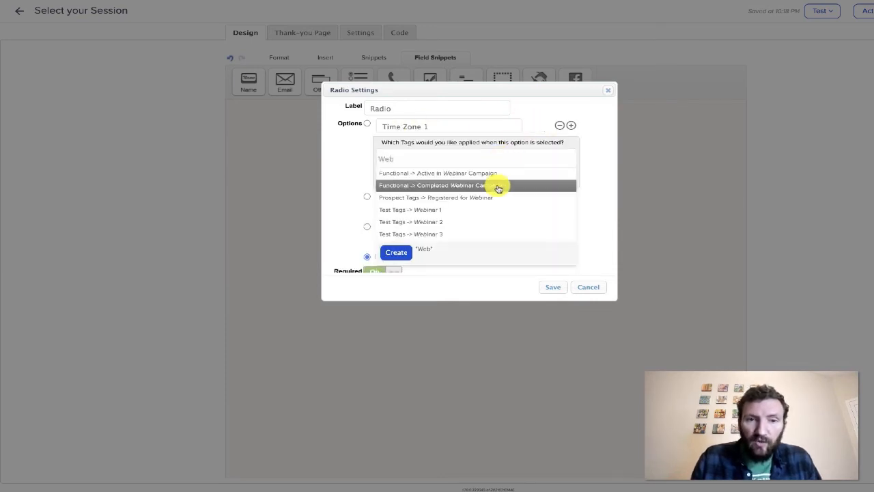
{"action": "left_click", "coordinate": [489, 210]}
{"action": "left_click", "coordinate": [557, 192]}
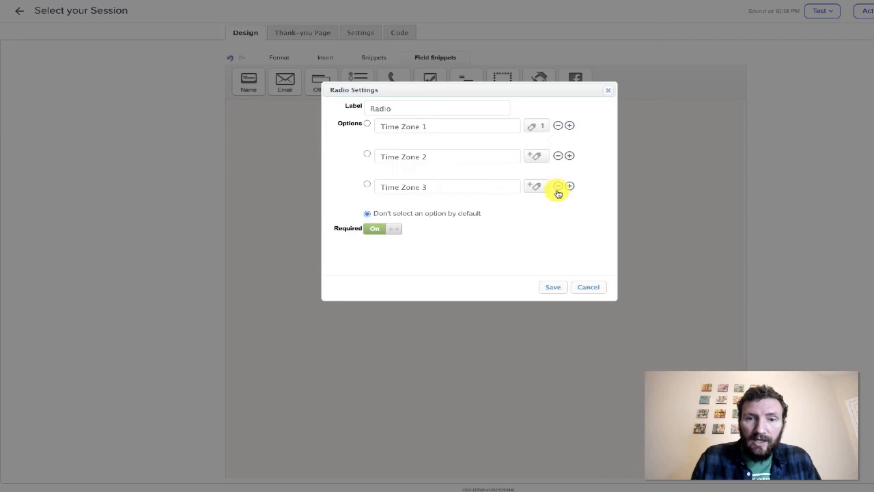
Apply the Test Tags -> Webinar 2 tag when the Time Zone 2 radio option is selected.
{"action": "left_click", "coordinate": [533, 157]}
{"action": "left_click", "coordinate": [512, 189]}
{"action": "type", "text": "Webina"}
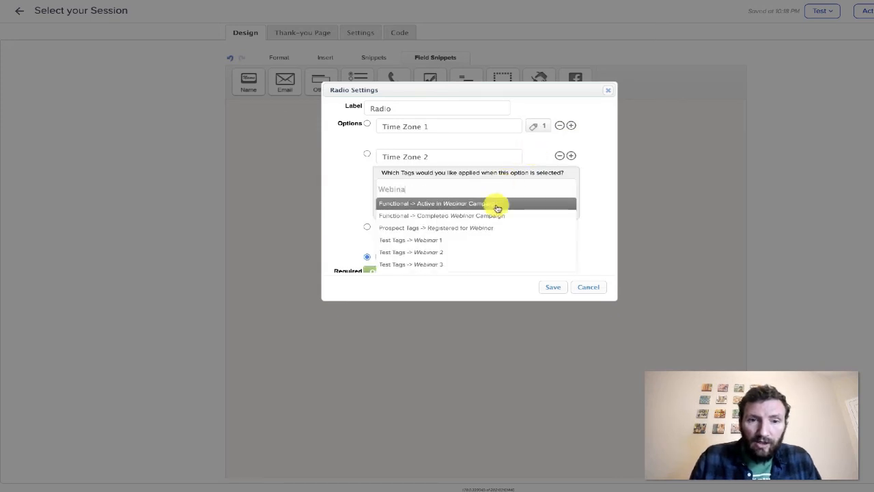
{"action": "left_click", "coordinate": [470, 253]}
{"action": "left_click", "coordinate": [558, 224]}
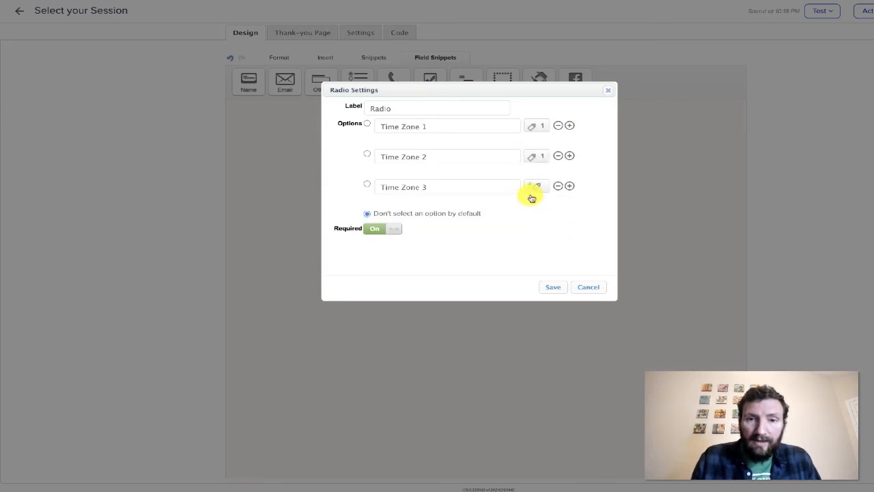
Apply the Test Tags -> Webinar 3 tag to the Time Zone 3 option and save the radio field.
{"action": "left_click", "coordinate": [531, 187]}
{"action": "left_click", "coordinate": [480, 219]}
{"action": "type", "text": "Webinar"}
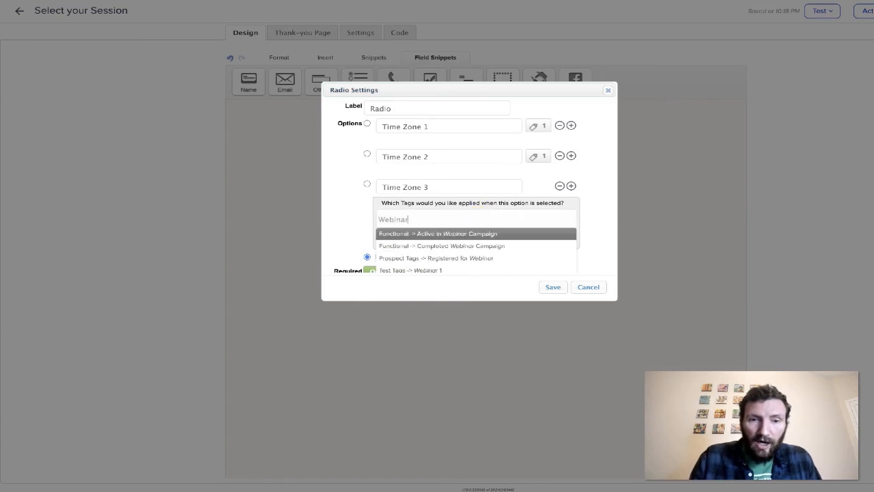
{"action": "scroll", "coordinate": [472, 259], "scroll_direction": "down", "scroll_amount": 1}
{"action": "left_click", "coordinate": [456, 241]}
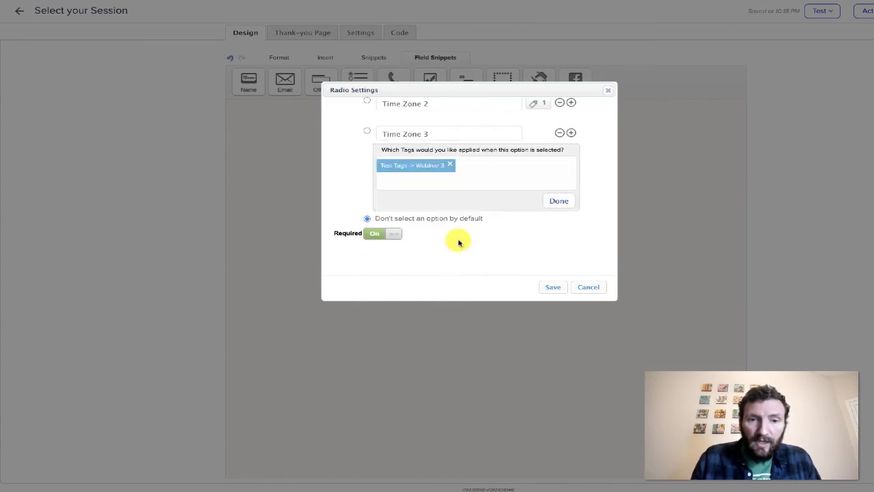
{"action": "left_click", "coordinate": [557, 201]}
{"action": "left_click", "coordinate": [557, 291]}
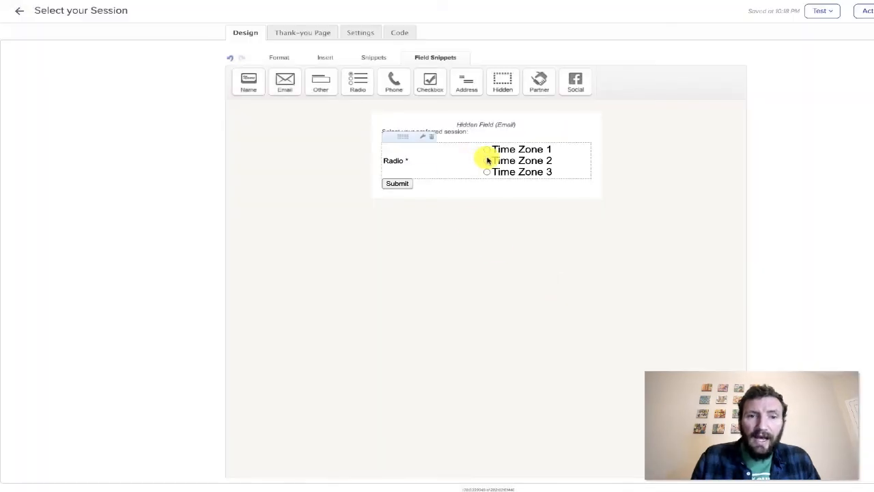
Relabel the radio field as "Here are the different webinar choices..." and save it.
{"action": "left_click", "coordinate": [415, 161]}
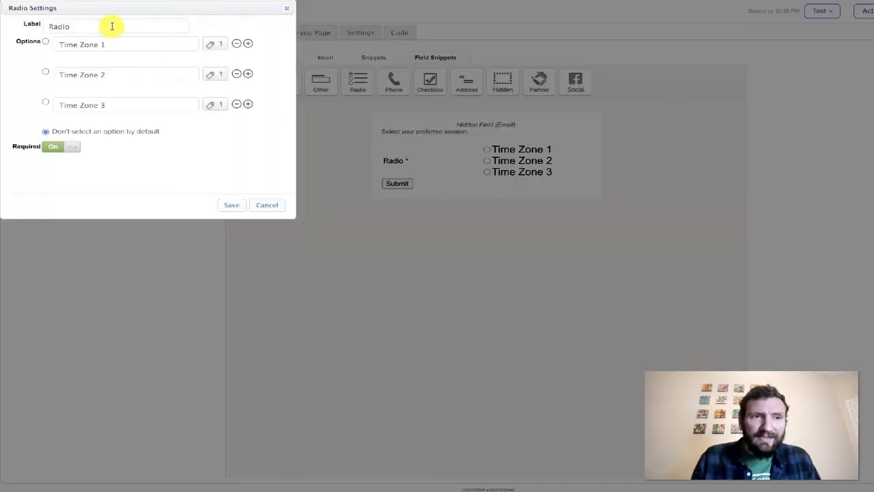
{"action": "left_click_drag", "start_coordinate": [111, 26], "coordinate": [2, 25]}
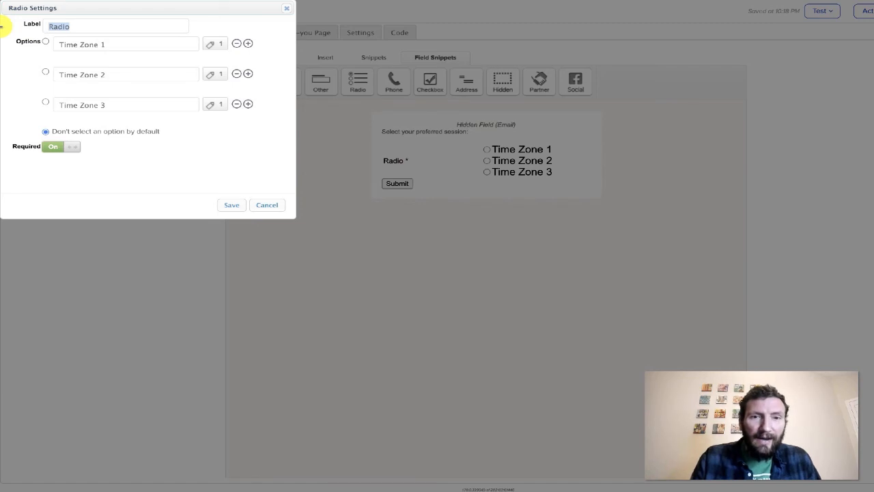
{"action": "type", "text": "Here are the"}
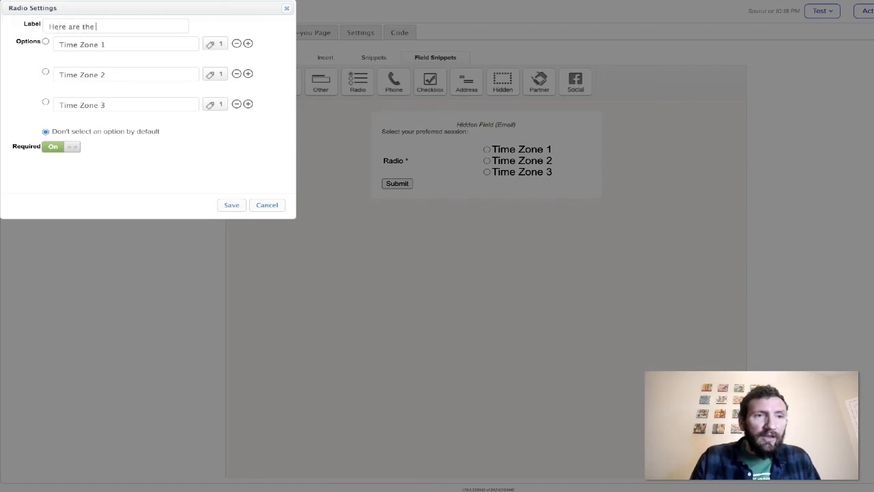
{"action": "type", "text": " different webinar ch"}
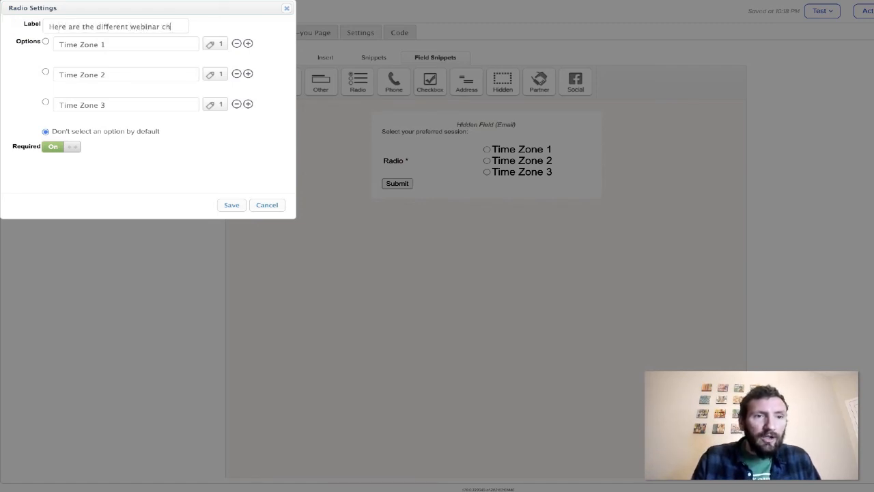
{"action": "type", "text": "oices..."}
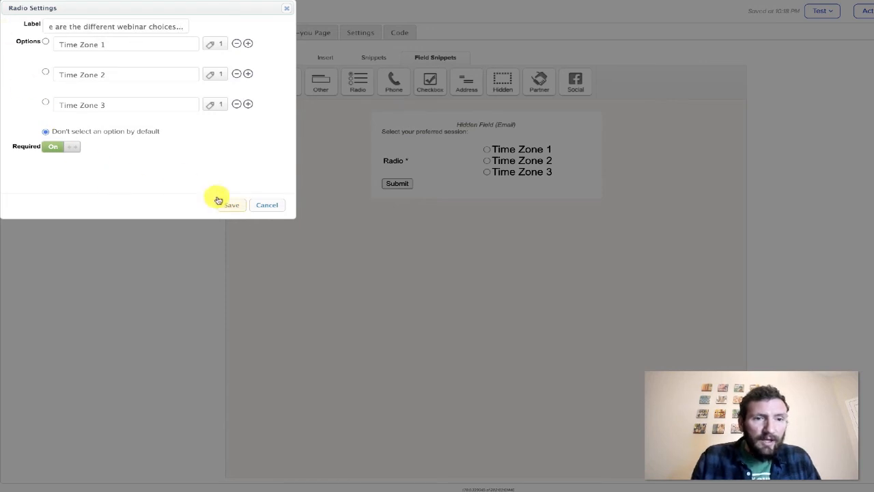
{"action": "left_click", "coordinate": [230, 205]}
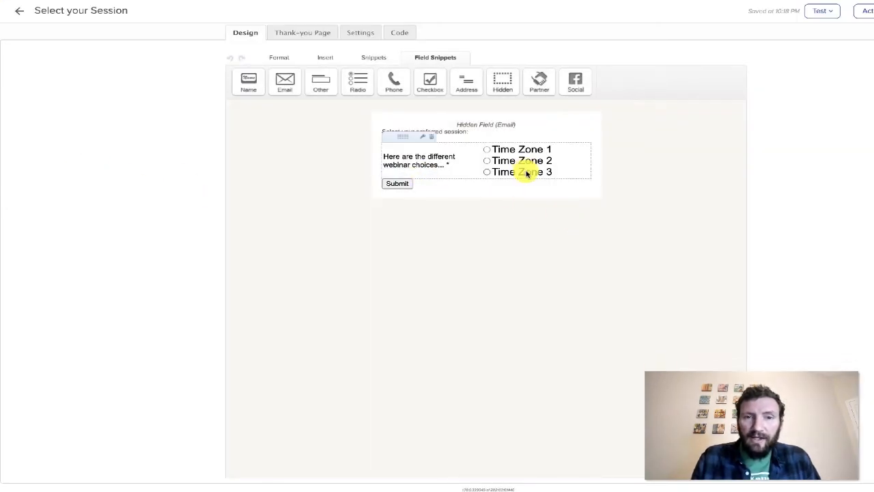
Insert a 15 px spacer between the radio field and the submit button.
{"action": "left_click", "coordinate": [374, 58]}
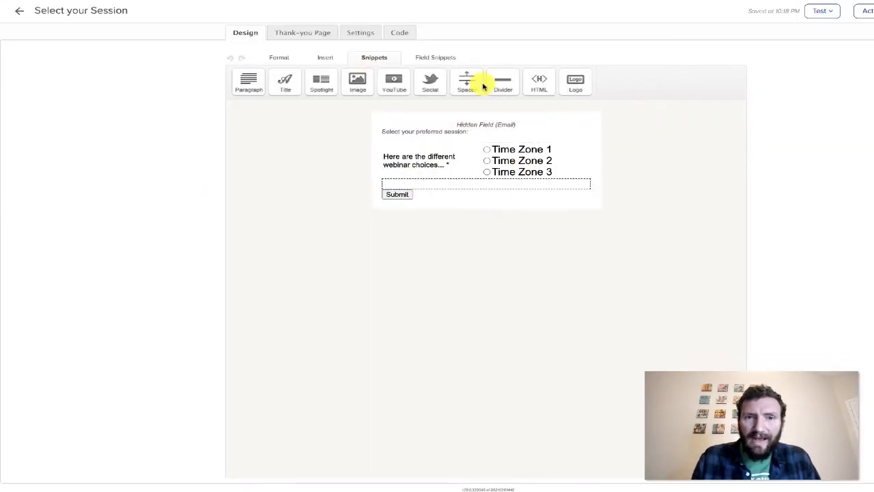
{"action": "left_click_drag", "start_coordinate": [465, 82], "coordinate": [478, 182]}
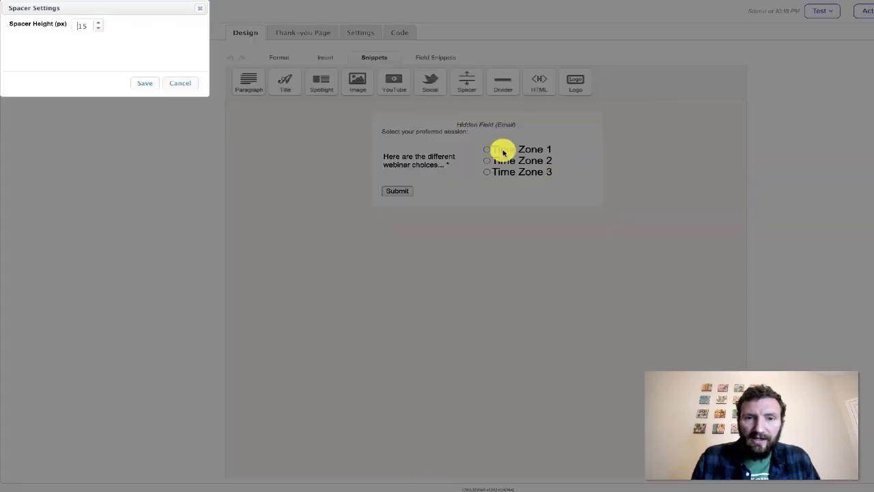
{"action": "left_click", "coordinate": [146, 84]}
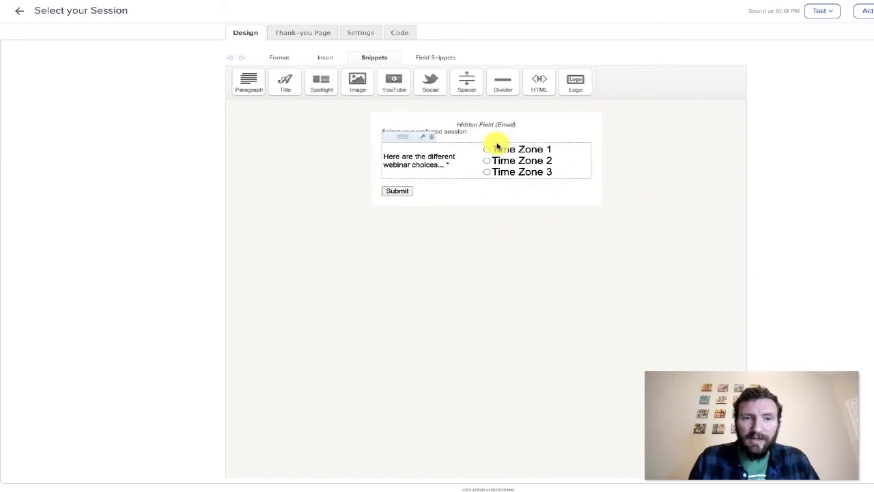
Label the submit button "Register Me" and set its alignment to center.
{"action": "left_click", "coordinate": [423, 192]}
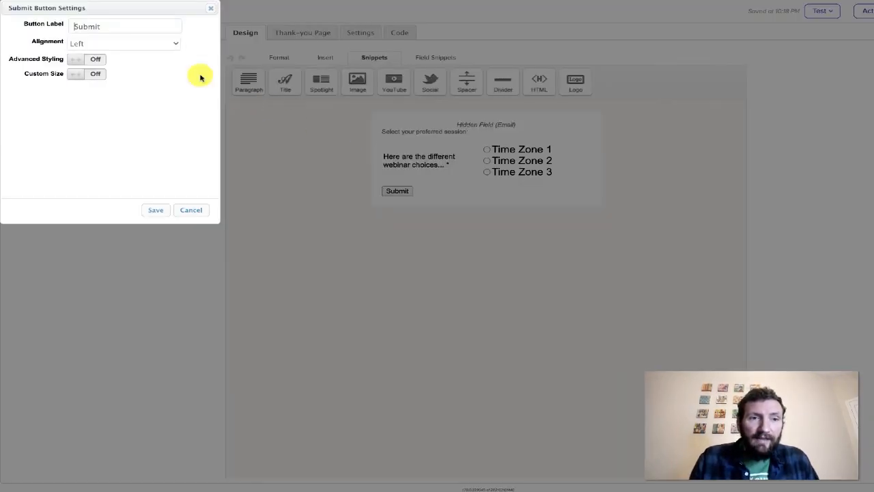
{"action": "double_click", "coordinate": [141, 26]}
{"action": "type", "text": "Register Me"}
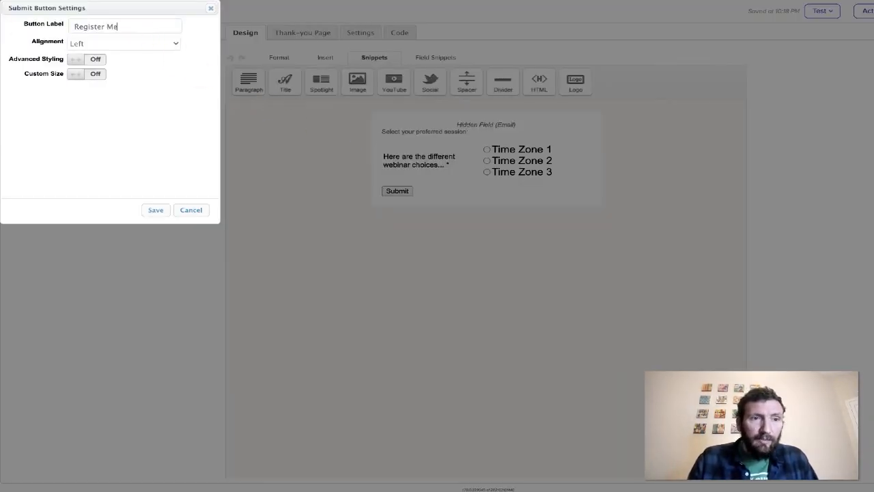
{"action": "left_click", "coordinate": [86, 44]}
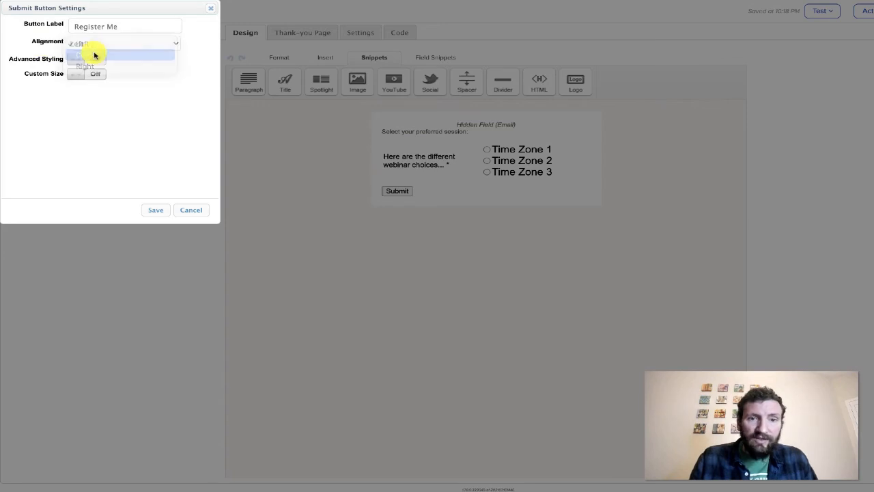
{"action": "left_click", "coordinate": [91, 52]}
{"action": "left_click", "coordinate": [159, 210]}
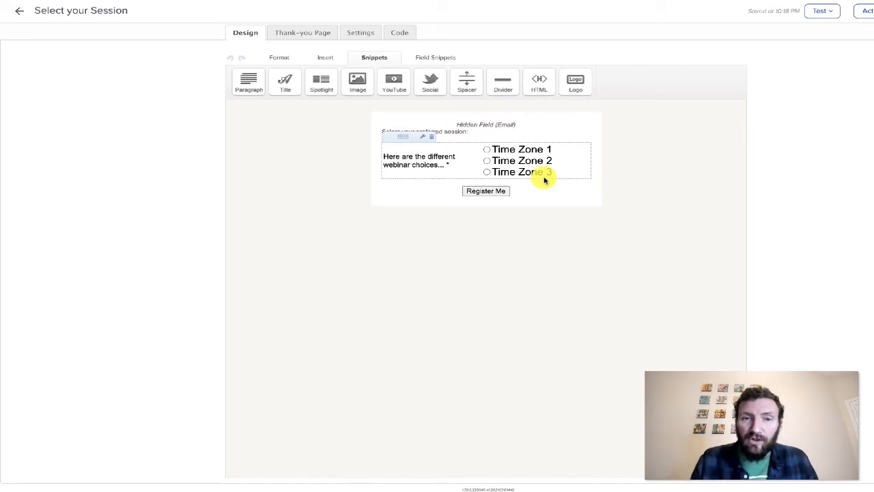
Add an Other field directly below the radio options and start creating a custom field for it.
{"action": "left_click", "coordinate": [428, 59]}
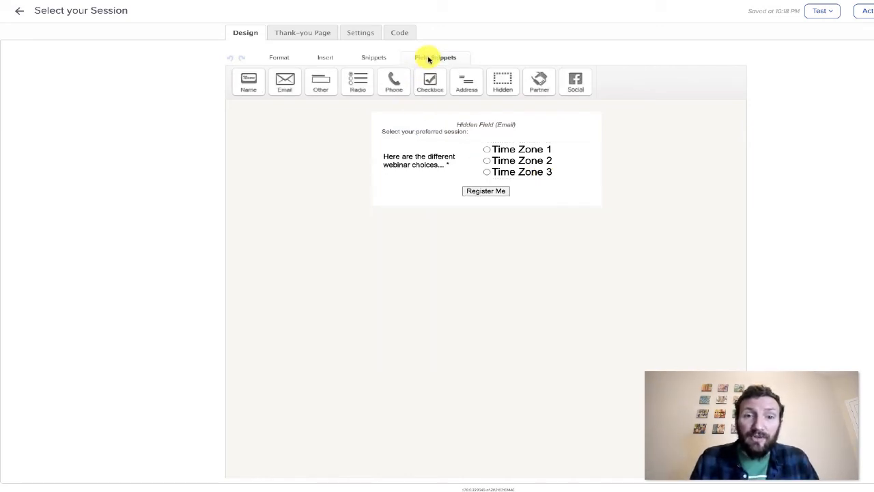
{"action": "left_click_drag", "start_coordinate": [320, 82], "coordinate": [476, 179]}
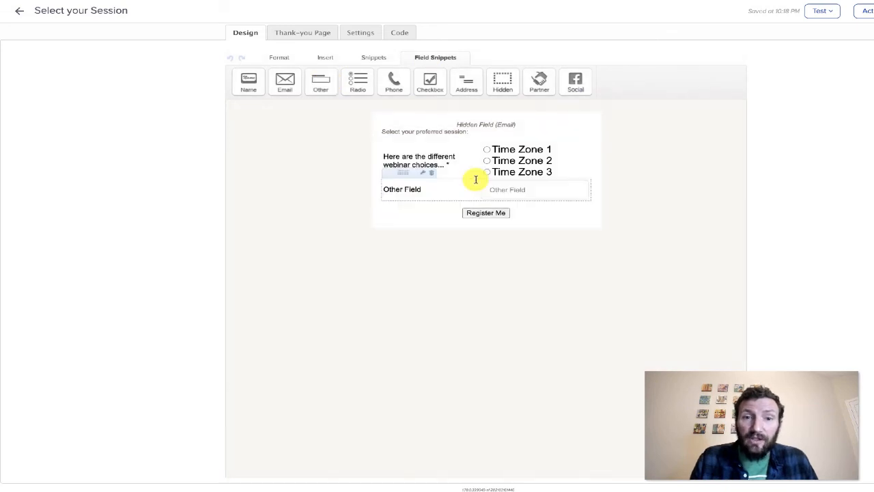
{"action": "left_click", "coordinate": [151, 30]}
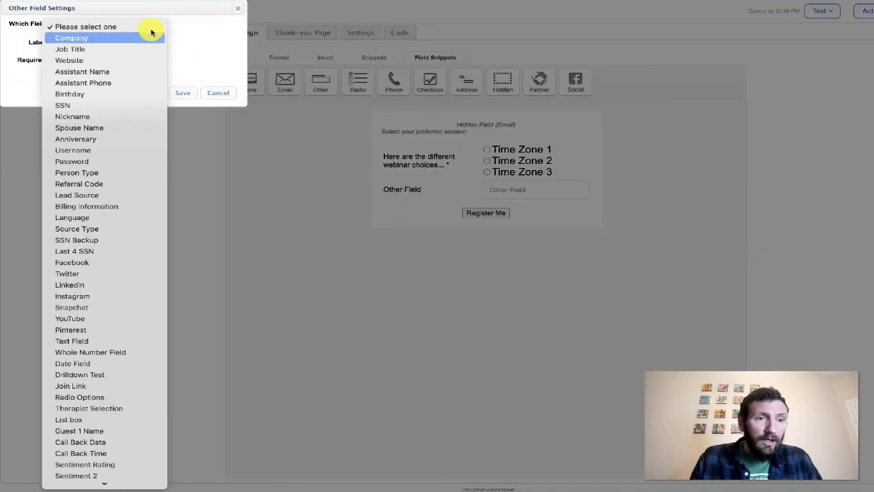
{"action": "scroll", "coordinate": [150, 209], "scroll_direction": "down", "scroll_amount": 3}
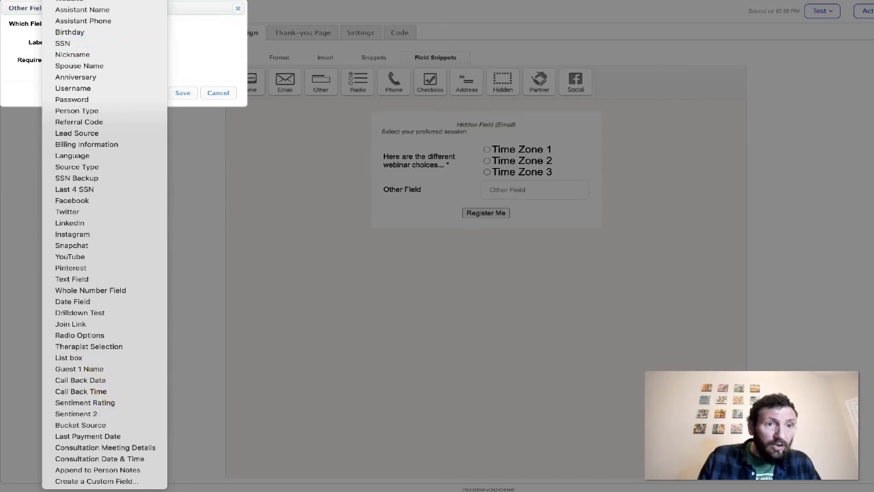
{"action": "left_click", "coordinate": [133, 480]}
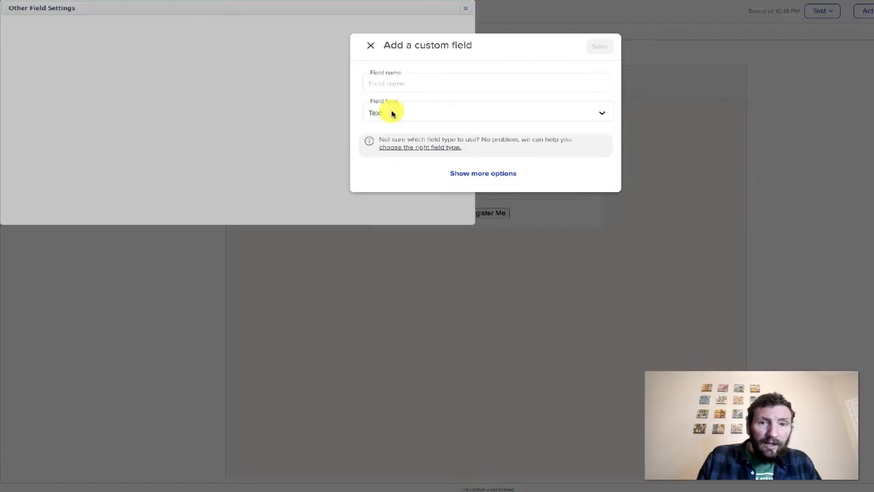
Create a Text Area custom field named Webinar Questions and save it as the form's additional field.
{"action": "left_click", "coordinate": [417, 85]}
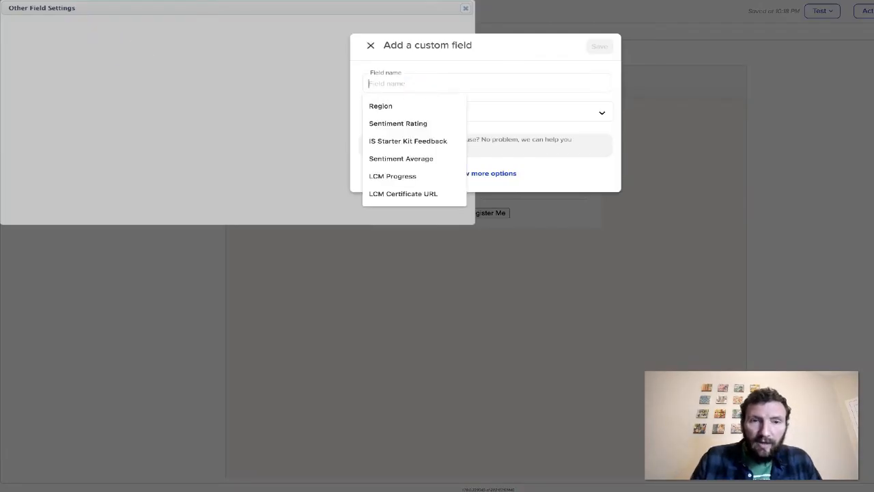
{"action": "type", "text": "Qwe"}
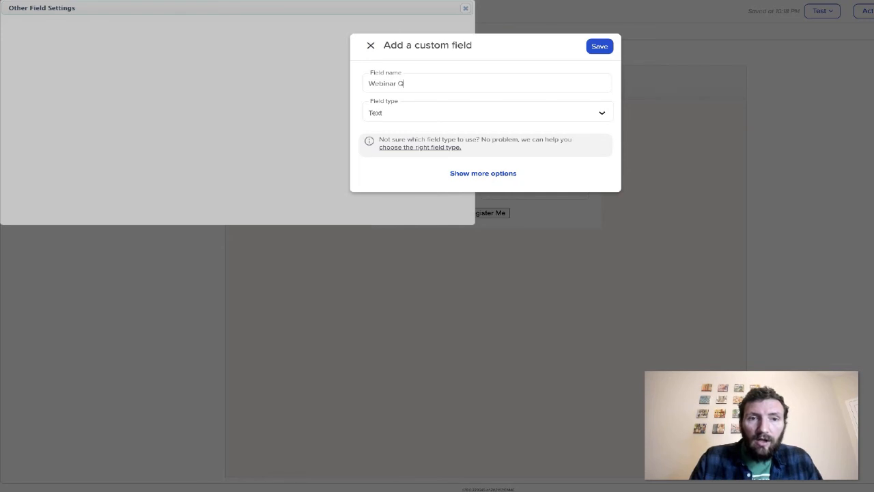
{"action": "left_click", "coordinate": [426, 105]}
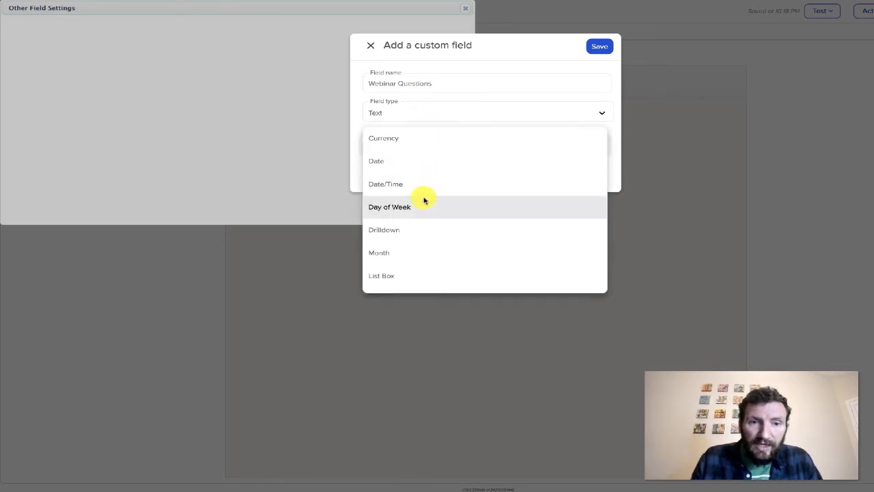
{"action": "scroll", "coordinate": [423, 198], "scroll_direction": "down", "scroll_amount": 3}
{"action": "scroll", "coordinate": [423, 199], "scroll_direction": "down", "scroll_amount": 5}
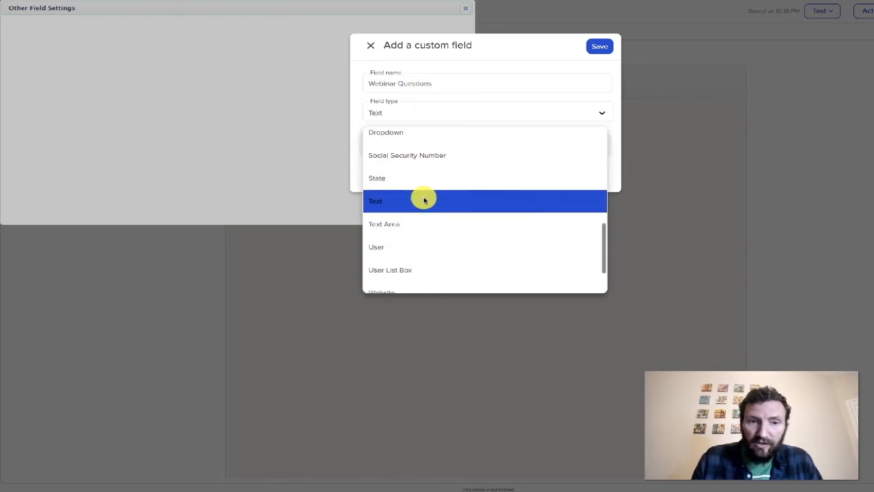
{"action": "left_click", "coordinate": [423, 225]}
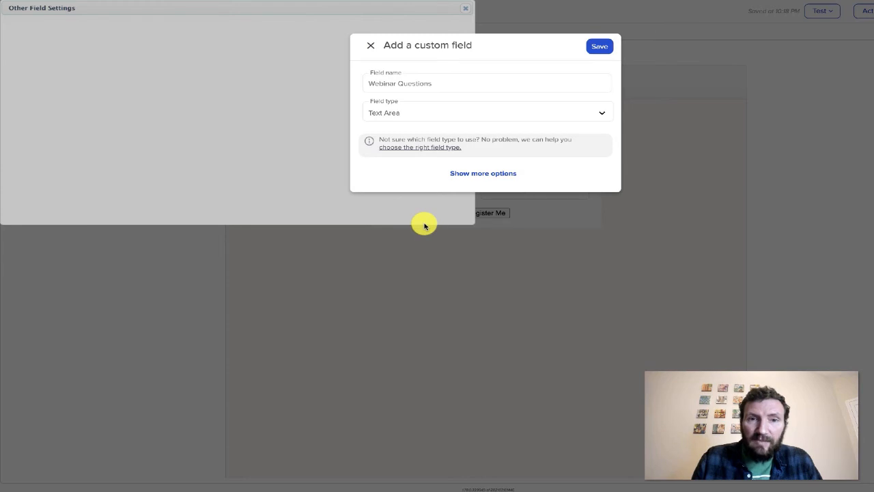
{"action": "left_click", "coordinate": [599, 48]}
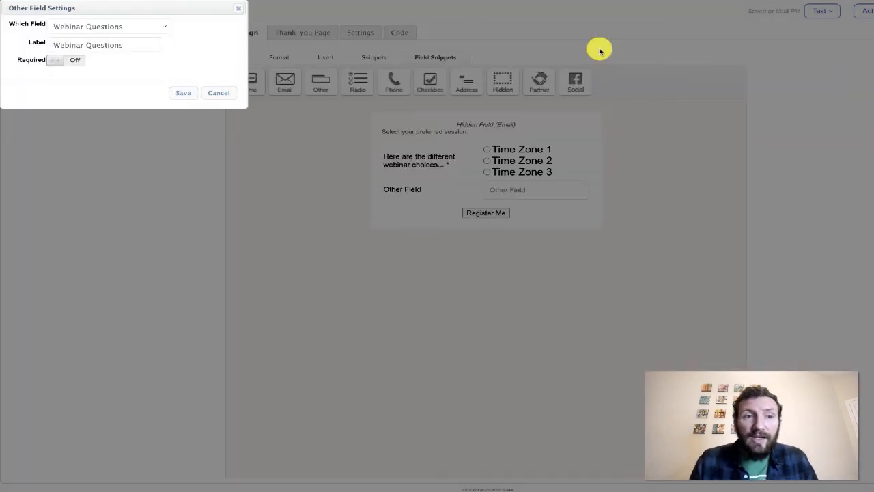
{"action": "left_click", "coordinate": [77, 63]}
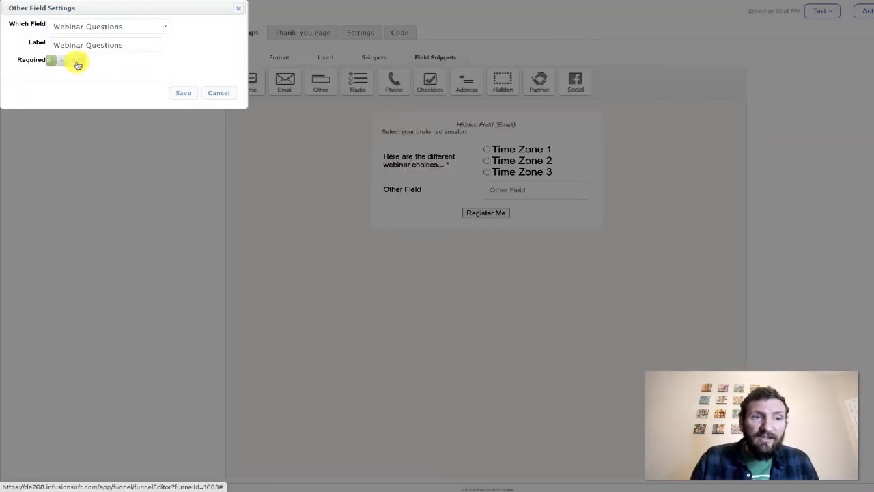
{"action": "left_click", "coordinate": [193, 97]}
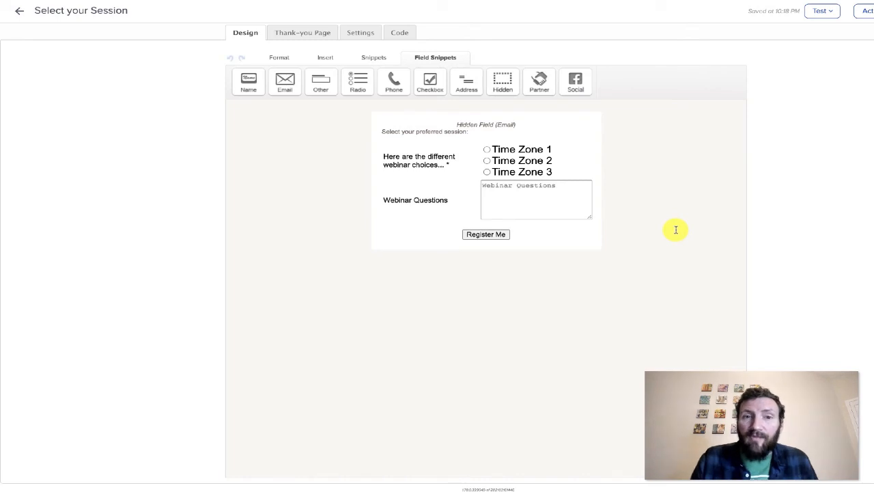
Center the logo image on the thank-you page and shrink it to about a quarter of its width.
{"action": "left_click", "coordinate": [308, 34]}
{"action": "left_click", "coordinate": [425, 244]}
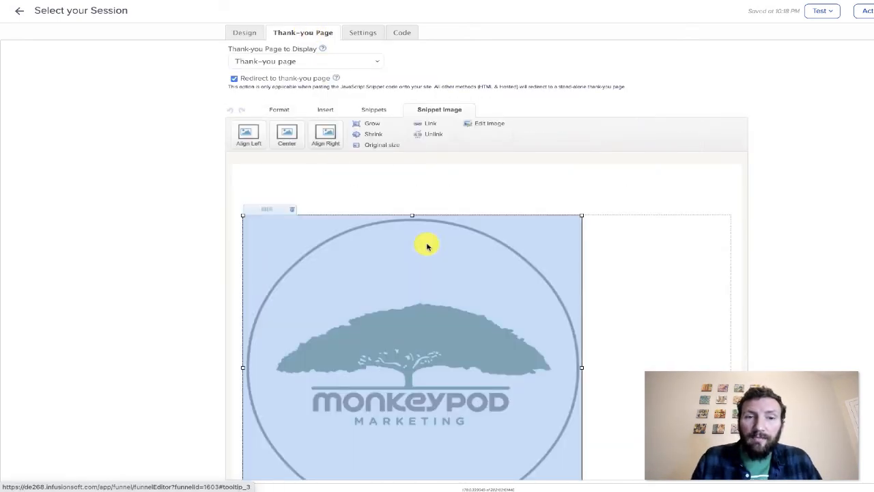
{"action": "left_click", "coordinate": [287, 133]}
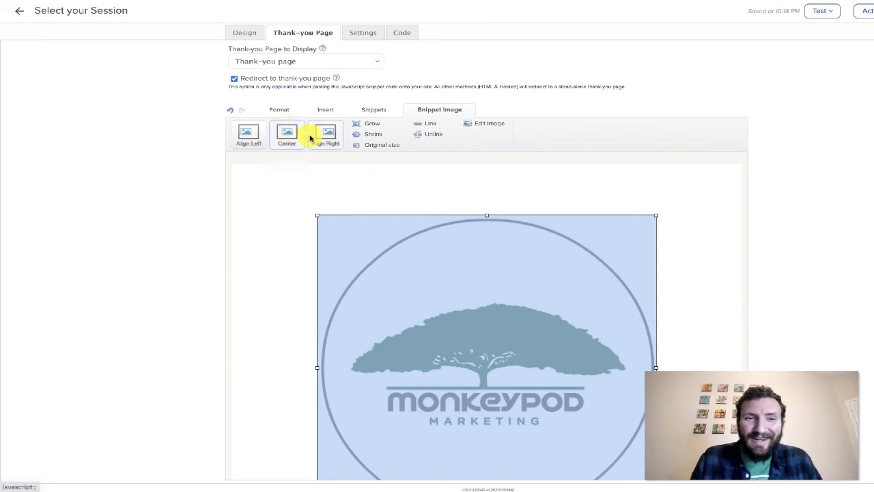
{"action": "left_click", "coordinate": [369, 133]}
{"action": "left_click", "coordinate": [368, 133]}
{"action": "left_click", "coordinate": [369, 133]}
{"action": "left_click", "coordinate": [368, 133]}
{"action": "left_click", "coordinate": [368, 133]}
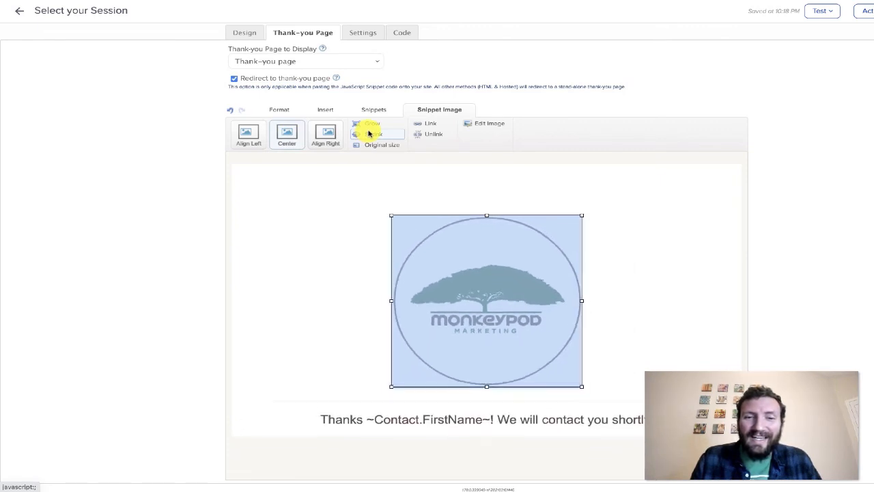
{"action": "left_click", "coordinate": [369, 134]}
{"action": "left_click", "coordinate": [369, 133]}
{"action": "left_click", "coordinate": [369, 133]}
{"action": "left_click", "coordinate": [369, 133]}
{"action": "left_click", "coordinate": [368, 133]}
{"action": "left_click", "coordinate": [369, 133]}
{"action": "left_click", "coordinate": [368, 133]}
{"action": "left_click", "coordinate": [369, 133]}
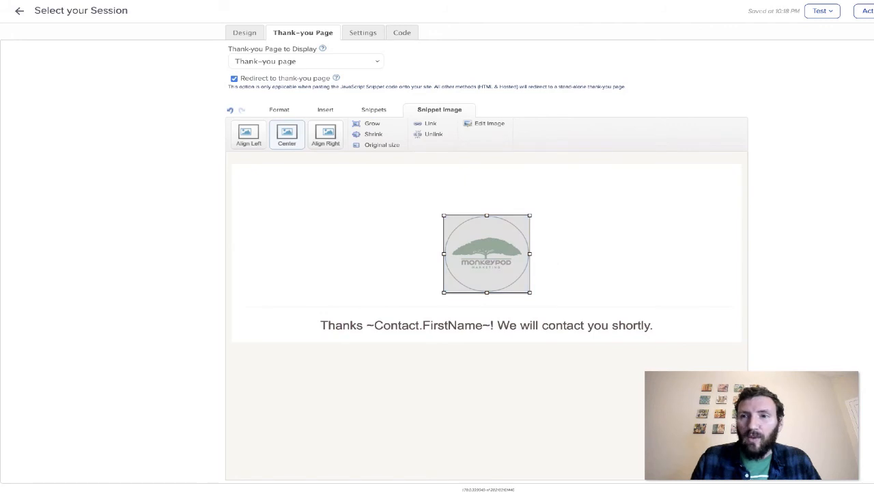
Copy the Web Form URL of the form's hosted version.
{"action": "left_click", "coordinate": [411, 35]}
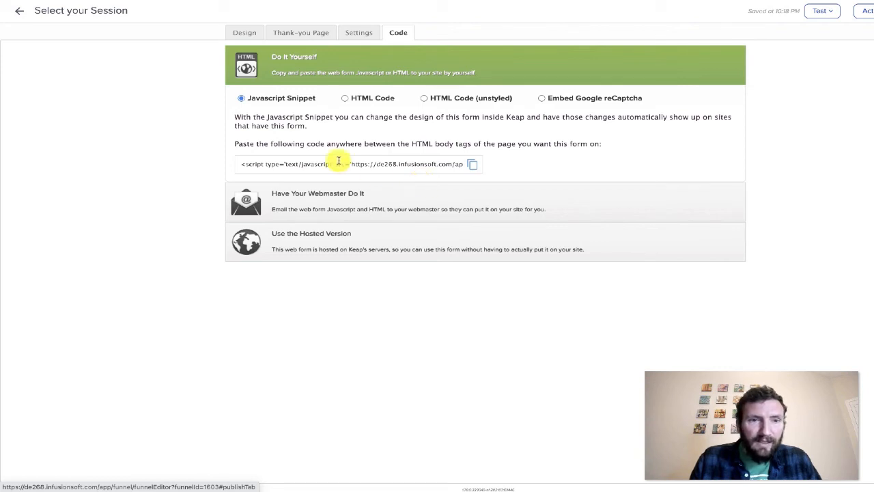
{"action": "left_click", "coordinate": [382, 250]}
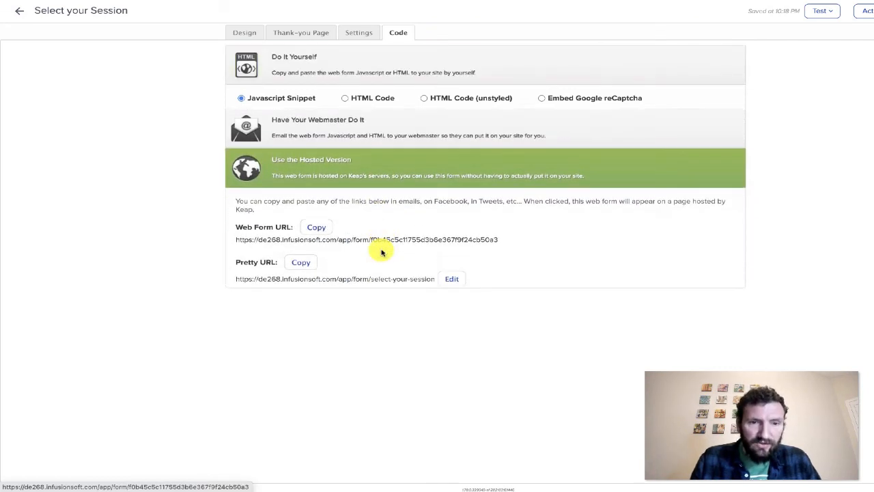
{"action": "left_click", "coordinate": [316, 203]}
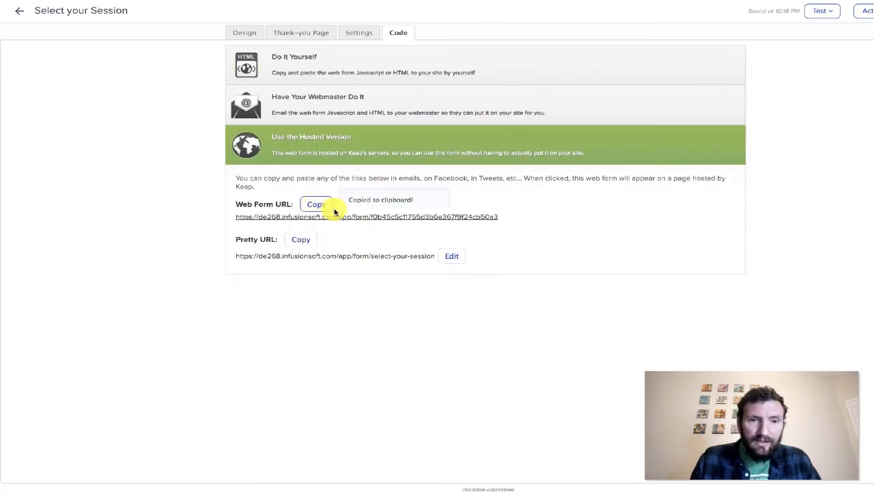
Open the Invite 1 email in the Invite to Next Webinar sequence and delete its Time Zone 3 and Time Zone 2 buttons.
{"action": "left_click", "coordinate": [17, 13]}
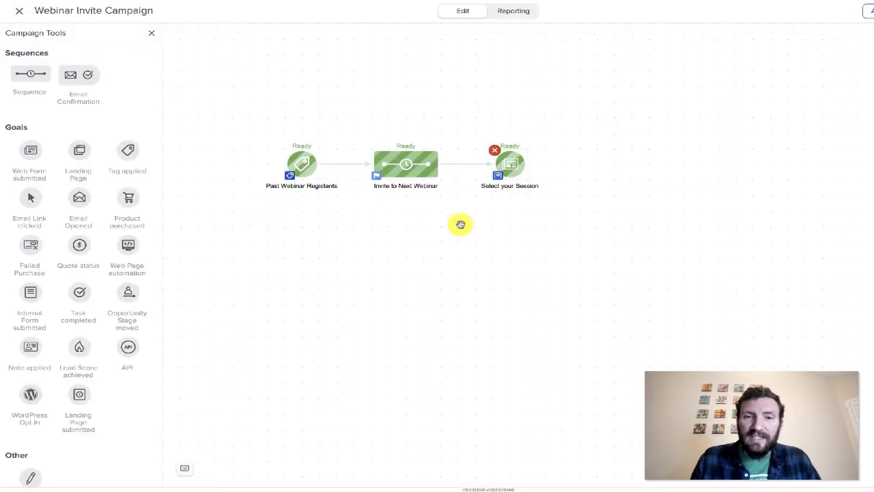
{"action": "double_click", "coordinate": [408, 169]}
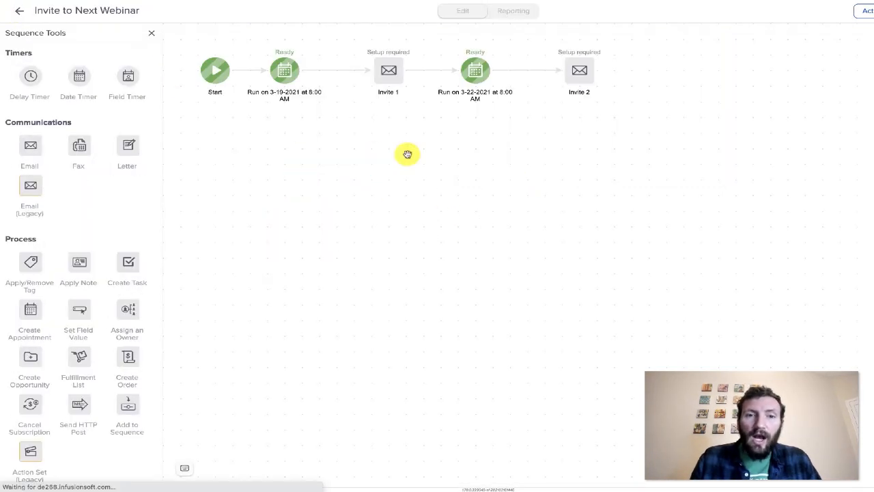
{"action": "double_click", "coordinate": [388, 73]}
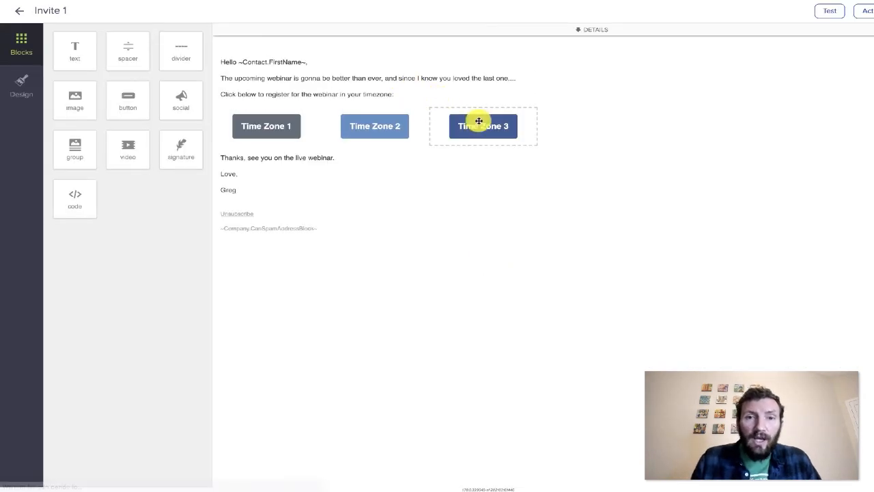
{"action": "left_click", "coordinate": [532, 122]}
{"action": "left_click", "coordinate": [528, 99]}
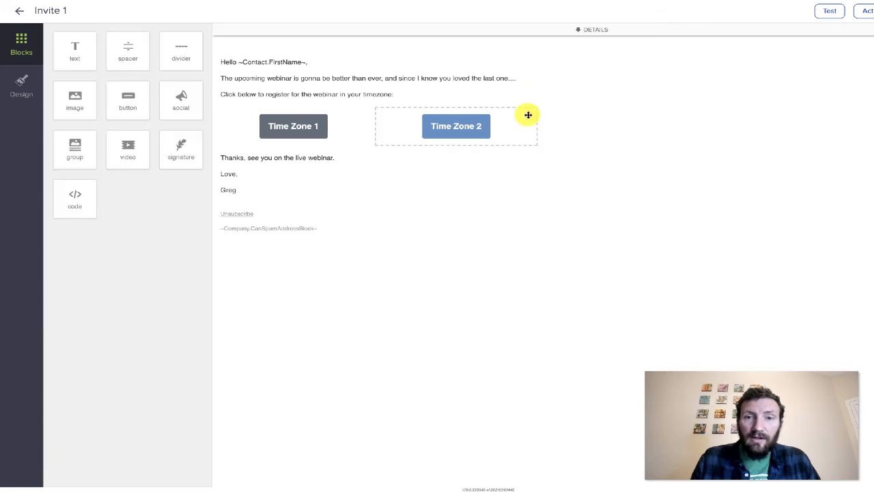
{"action": "left_click", "coordinate": [528, 115]}
{"action": "left_click", "coordinate": [527, 99]}
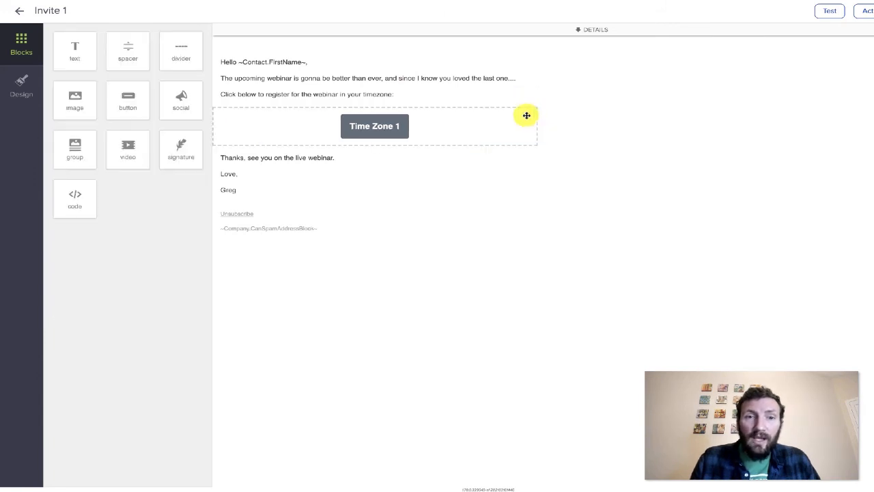
Link the Time Zone 1 button to the copied web form URL and remove the Webinar 1 tag from its link.
{"action": "left_click", "coordinate": [407, 127]}
{"action": "triple_click", "coordinate": [96, 186]}
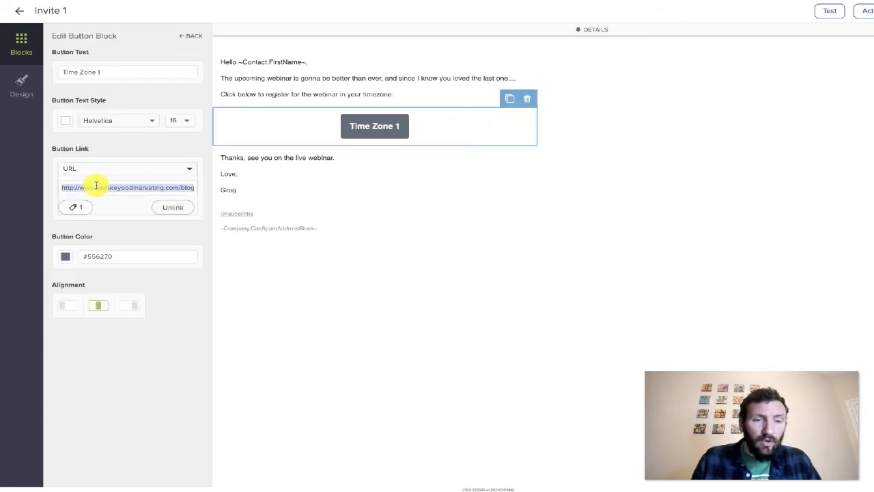
{"action": "key", "text": "ctrl+v"}
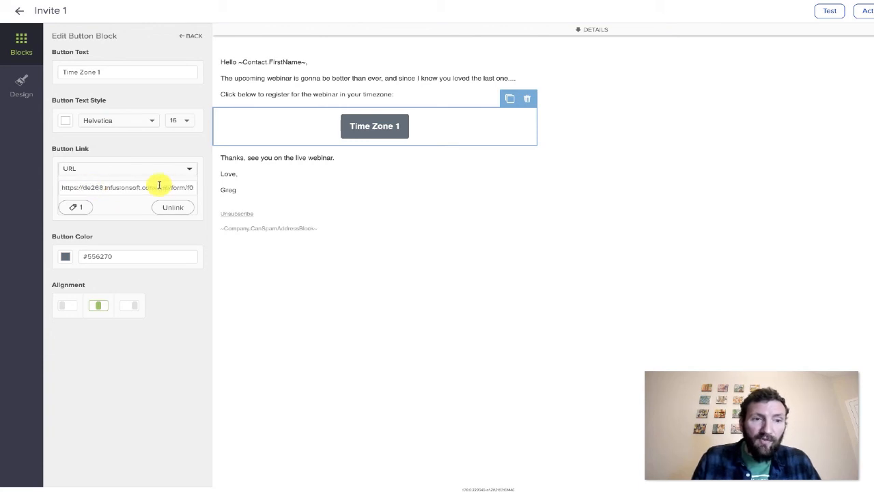
{"action": "left_click", "coordinate": [75, 208]}
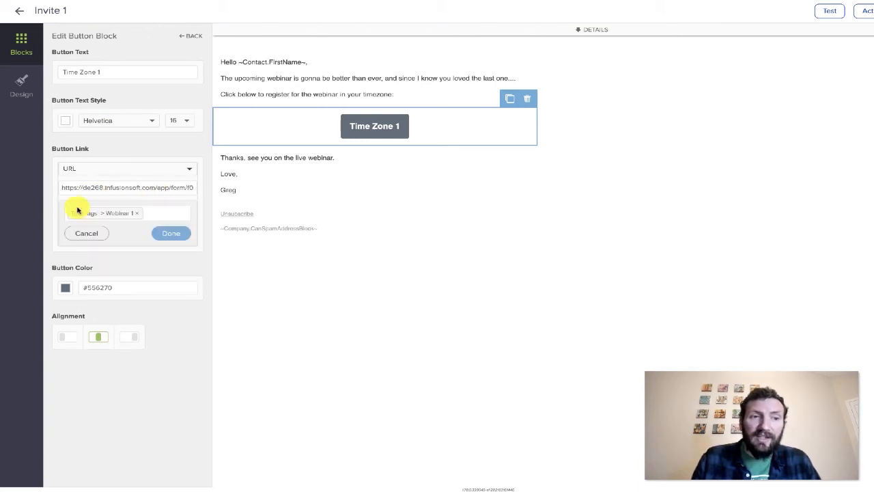
{"action": "left_click", "coordinate": [132, 215]}
{"action": "left_click", "coordinate": [133, 216]}
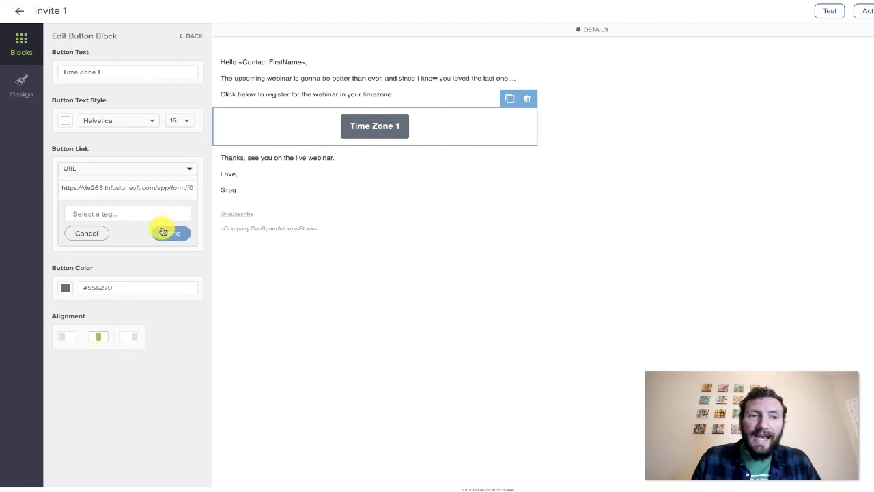
{"action": "left_click", "coordinate": [164, 230]}
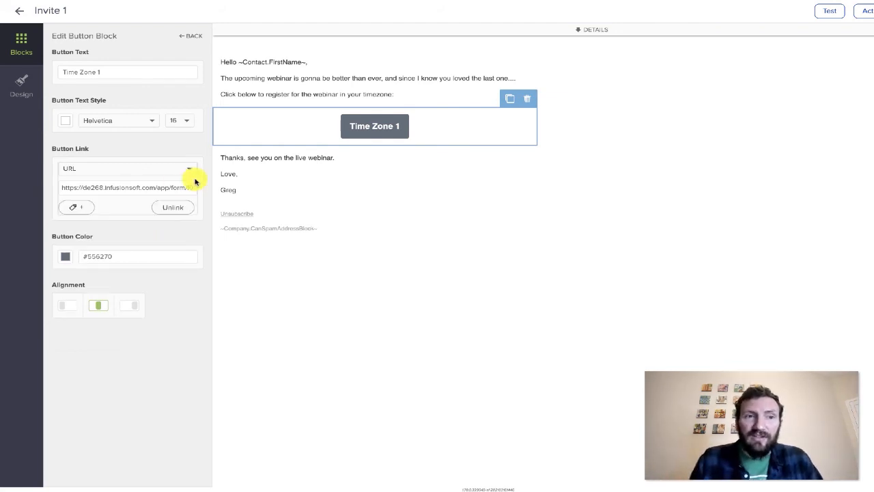
Change the remaining button's text to "Choose your Session Here".
{"action": "left_click_drag", "start_coordinate": [106, 69], "coordinate": [28, 72]}
{"action": "type", "text": "Ch"}
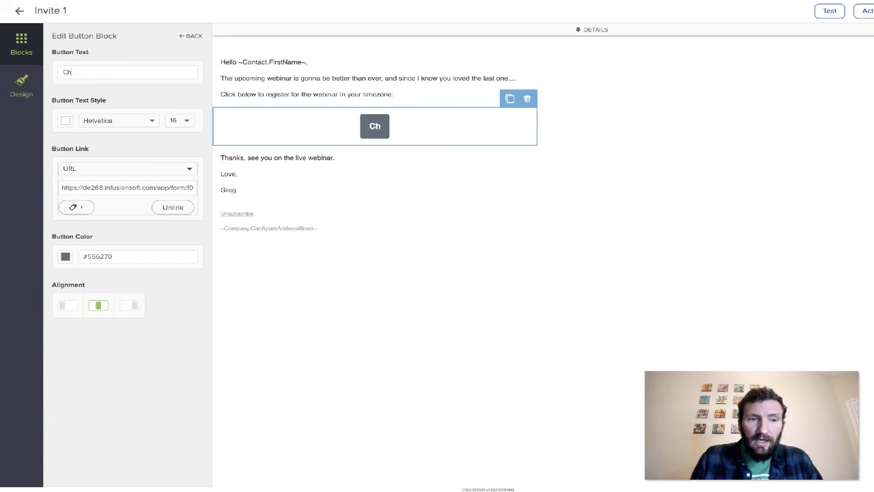
{"action": "type", "text": "oose your session "}
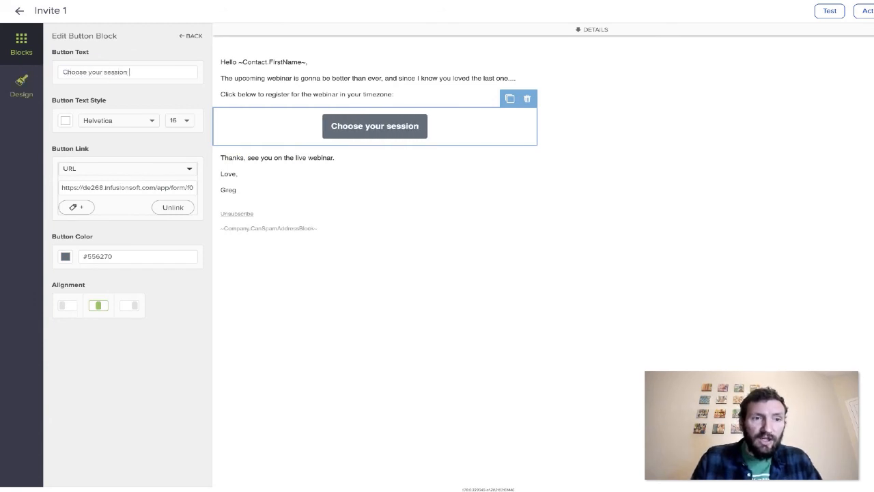
{"action": "type", "text": "HereS"}
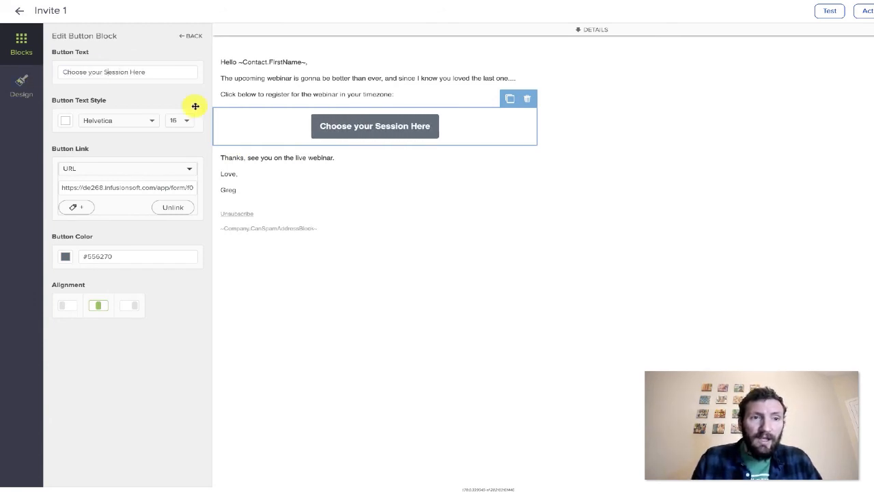
{"action": "left_click", "coordinate": [533, 170]}
{"action": "left_click", "coordinate": [627, 159]}
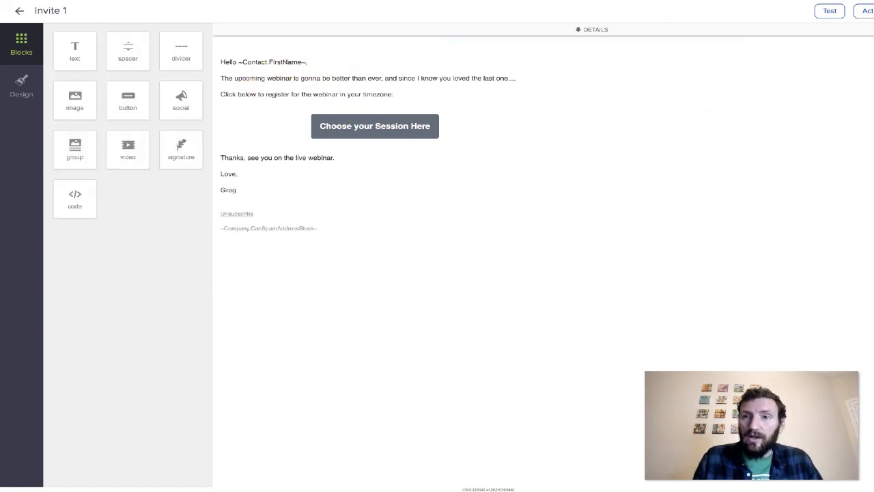
Return to the campaign canvas and add a sequence named Option 1, connected after the Select your Session goal.
{"action": "left_click", "coordinate": [16, 10]}
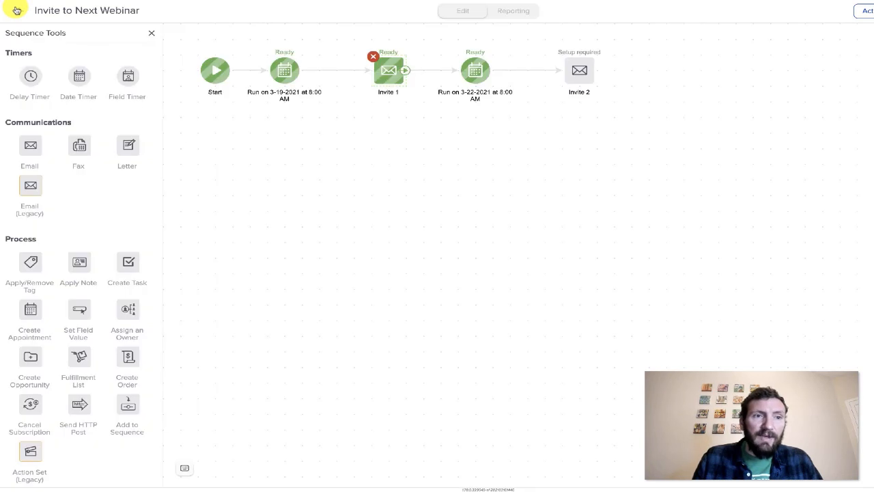
{"action": "left_click", "coordinate": [16, 10]}
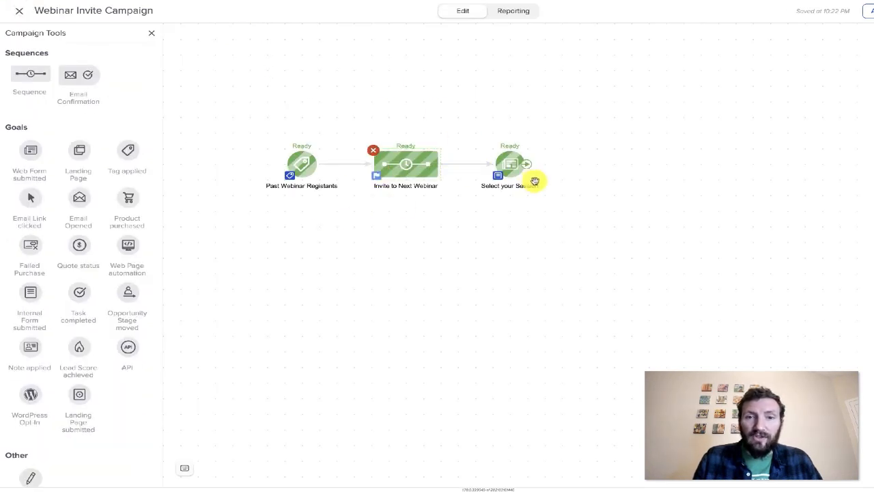
{"action": "left_click_drag", "start_coordinate": [563, 201], "coordinate": [479, 134]}
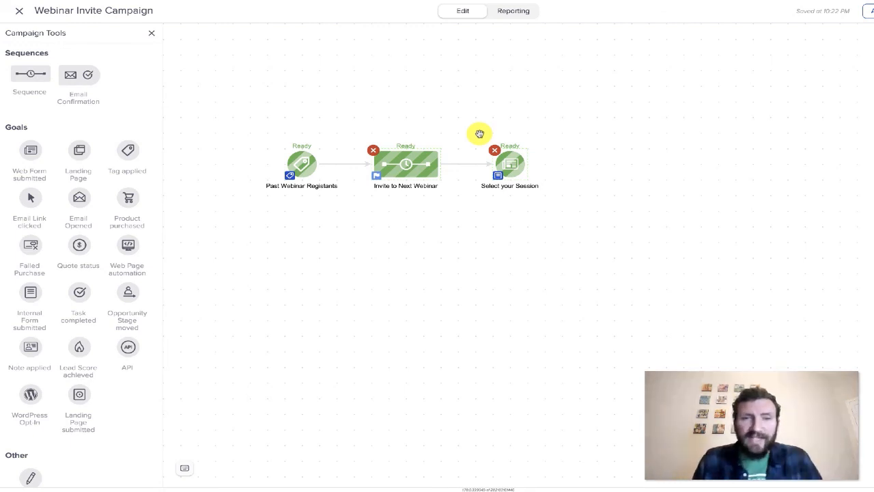
{"action": "left_click_drag", "start_coordinate": [25, 71], "coordinate": [583, 152]}
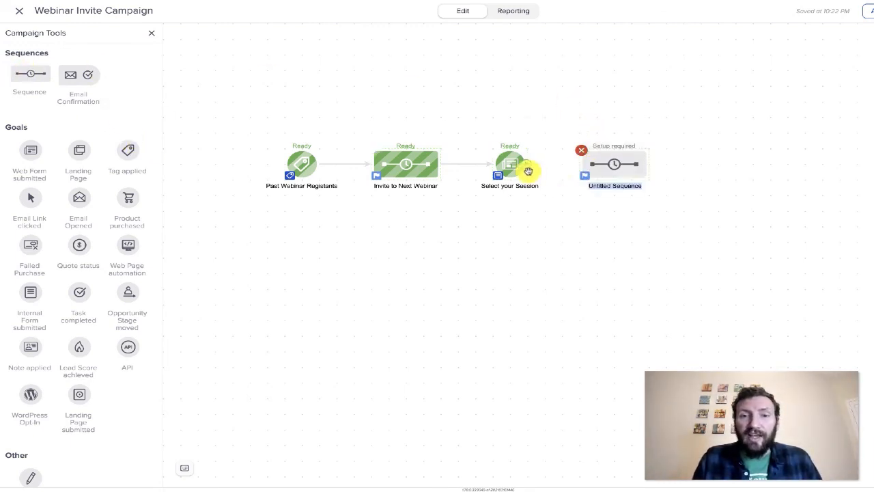
{"action": "left_click", "coordinate": [609, 185]}
{"action": "type", "text": "Option 1"}
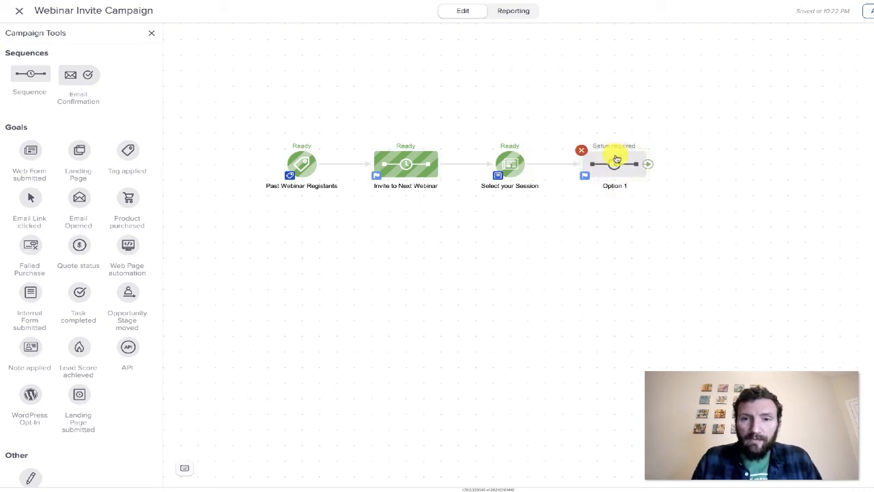
Duplicate the Option 1 sequence to place two copies below it, named Option 2 and Option 3.
{"action": "right_click", "coordinate": [616, 159]}
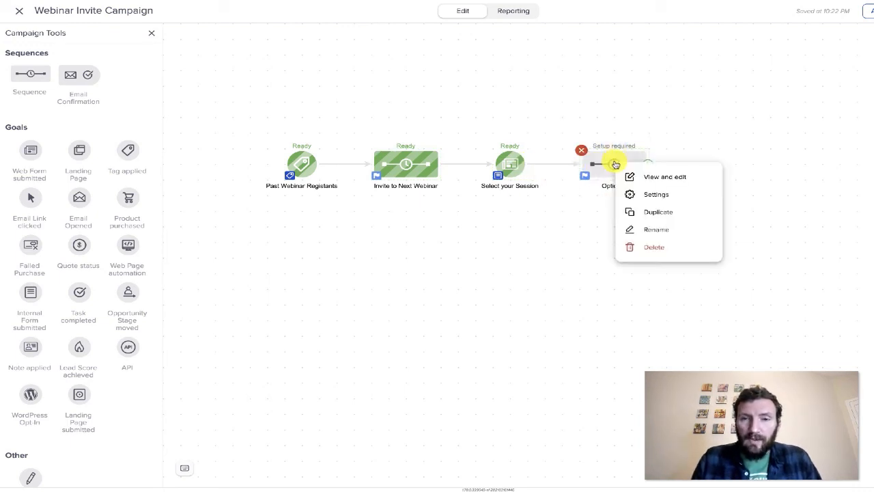
{"action": "left_click", "coordinate": [661, 209]}
{"action": "left_click", "coordinate": [618, 211]}
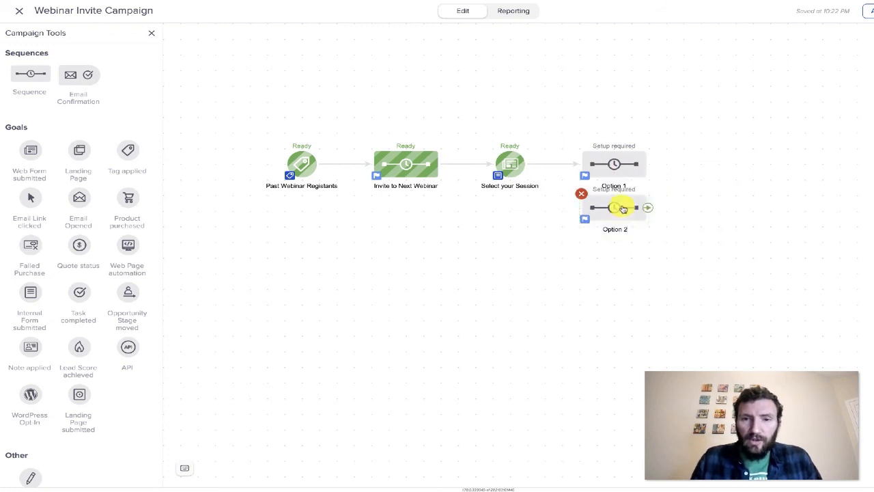
{"action": "right_click", "coordinate": [622, 208]}
{"action": "left_click", "coordinate": [683, 250]}
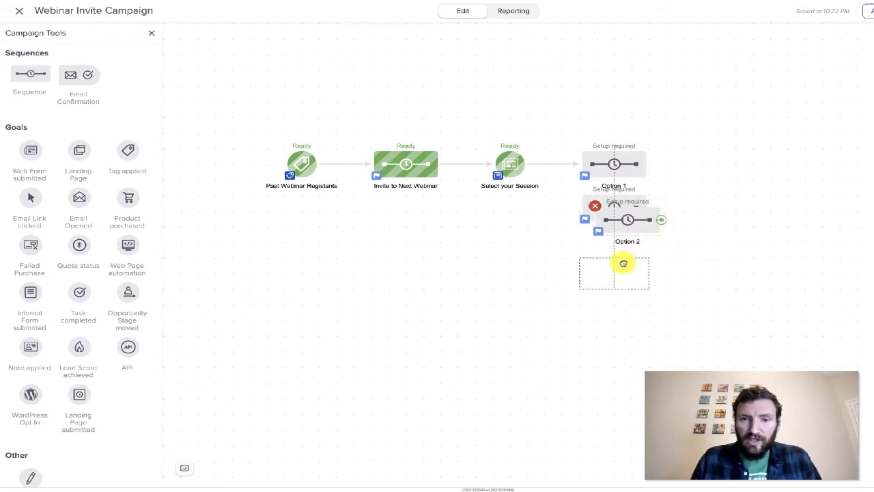
{"action": "left_click", "coordinate": [623, 264]}
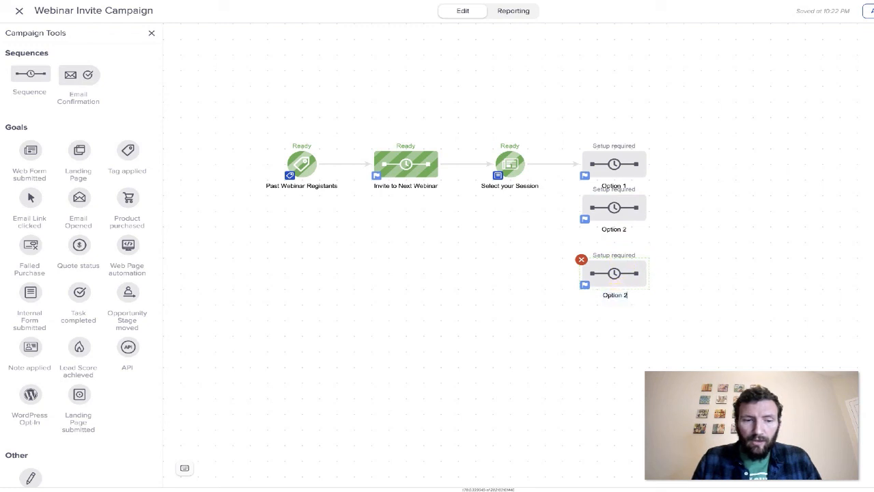
Move the three Option sequences farther from the Select your Session goal and connect that goal to Option 2 and Option 3.
{"action": "left_click_drag", "start_coordinate": [692, 302], "coordinate": [547, 86]}
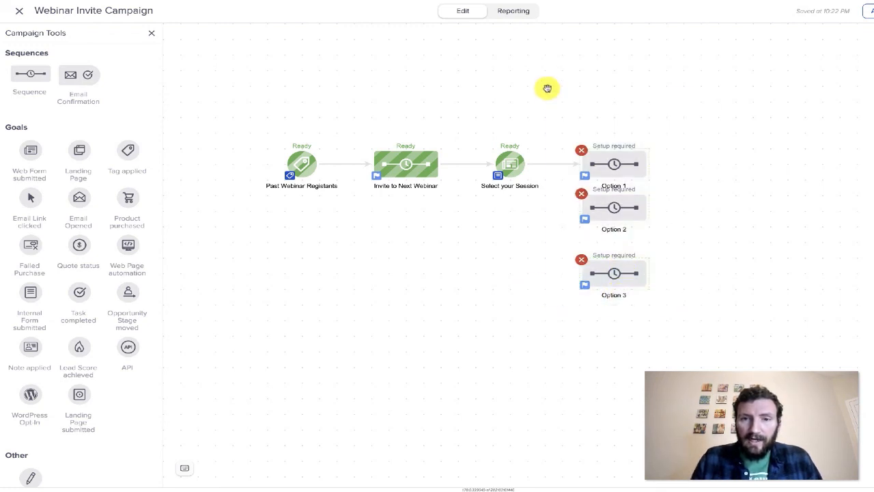
{"action": "left_click_drag", "start_coordinate": [621, 166], "coordinate": [673, 166]}
{"action": "left_click_drag", "start_coordinate": [516, 166], "coordinate": [648, 201]}
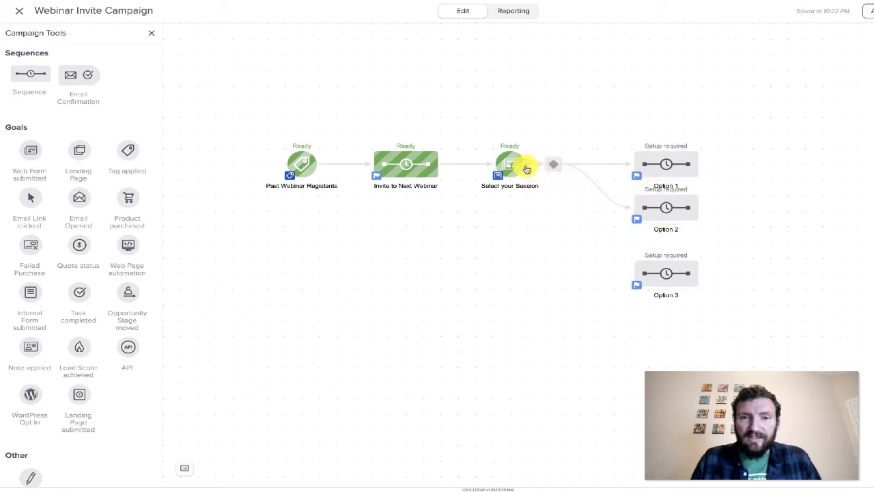
{"action": "left_click_drag", "start_coordinate": [523, 168], "coordinate": [647, 264]}
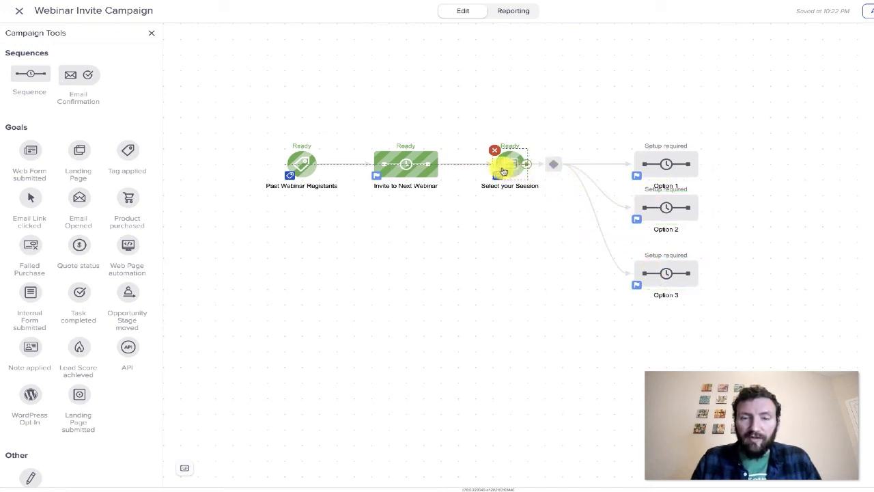
Add a decision diamond rule for Option 1 requiring that the Form Submission's Option for Time Zone 1 is selected.
{"action": "left_click", "coordinate": [552, 168]}
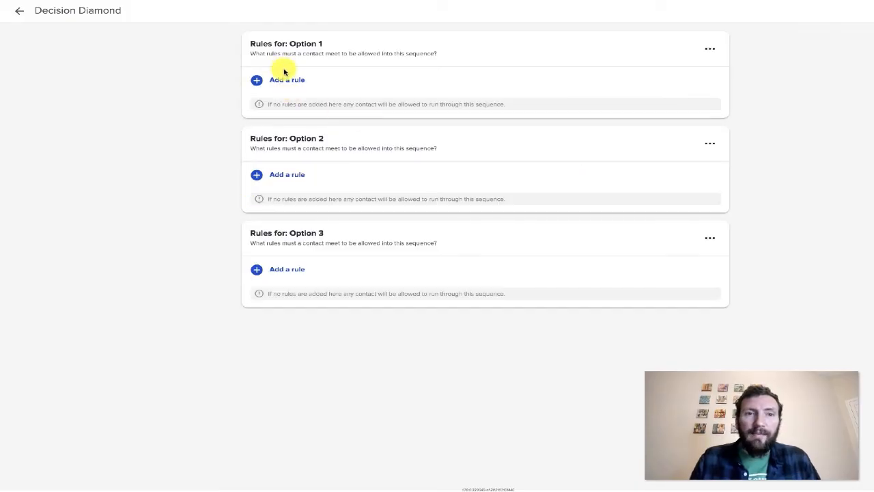
{"action": "left_click", "coordinate": [287, 79]}
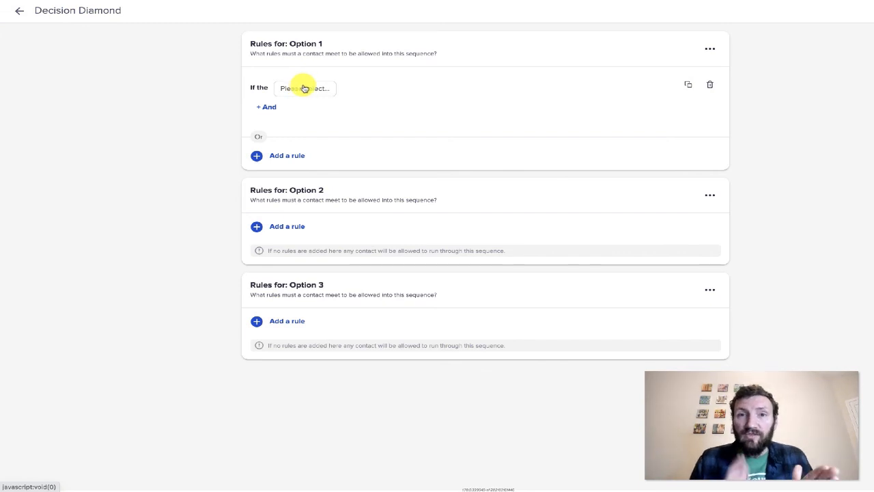
{"action": "left_click", "coordinate": [304, 88]}
{"action": "left_click", "coordinate": [318, 113]}
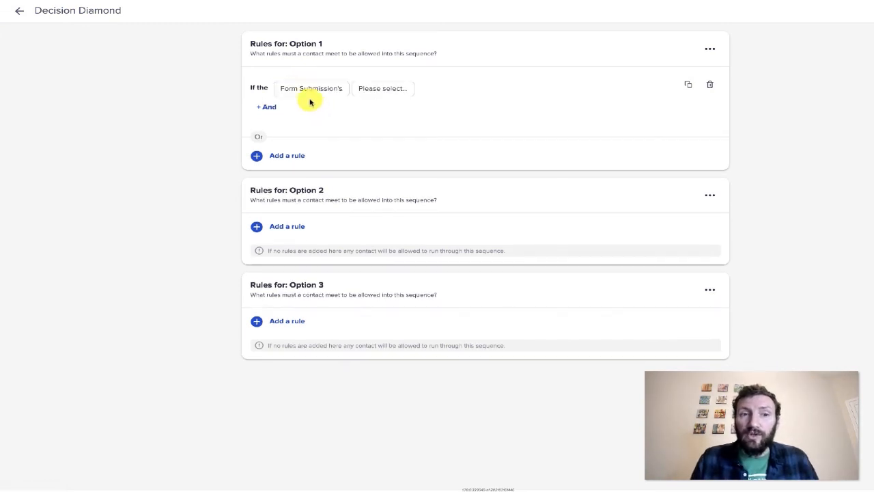
{"action": "left_click", "coordinate": [404, 89]}
{"action": "left_click", "coordinate": [400, 103]}
{"action": "left_click", "coordinate": [433, 90]}
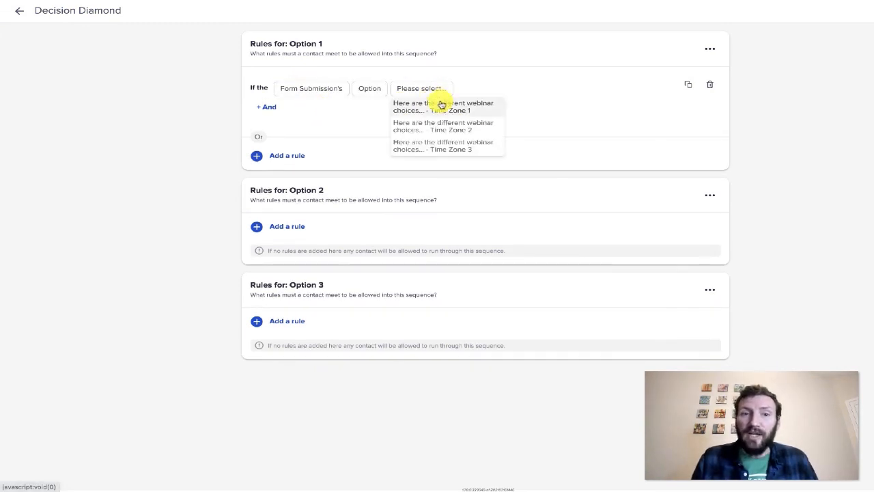
{"action": "left_click", "coordinate": [442, 107]}
{"action": "left_click", "coordinate": [546, 89]}
{"action": "left_click", "coordinate": [550, 103]}
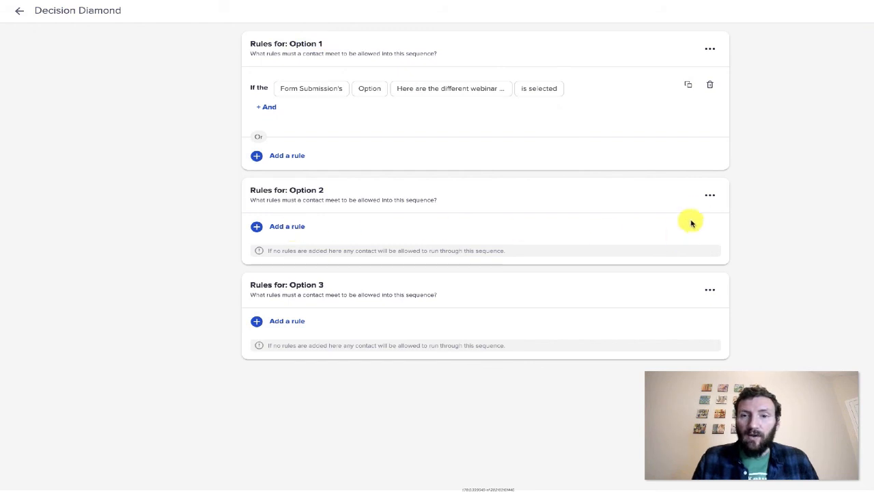
Import the rules from the Option 1 sequence into Option 2.
{"action": "left_click", "coordinate": [709, 195]}
{"action": "left_click", "coordinate": [689, 221]}
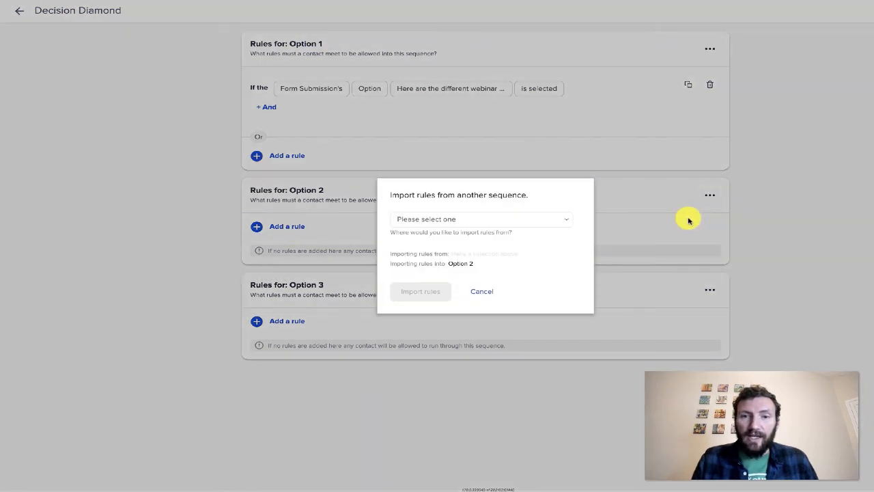
{"action": "left_click", "coordinate": [464, 225]}
{"action": "left_click", "coordinate": [465, 229]}
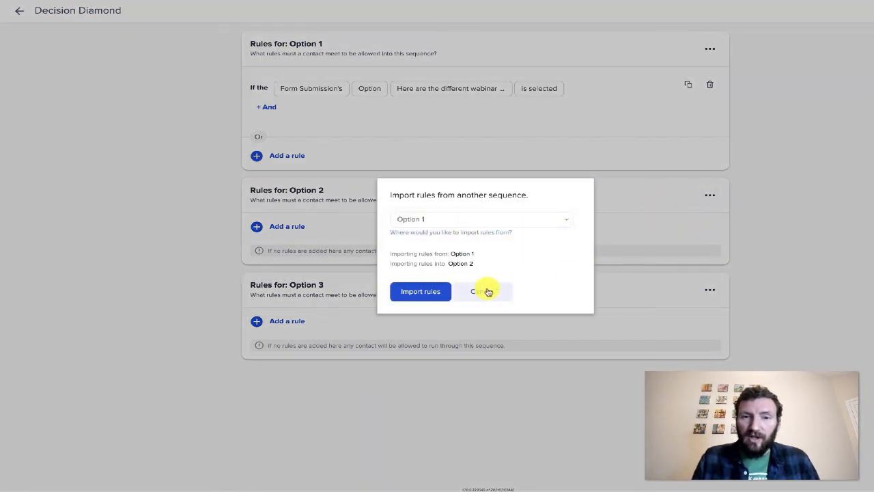
{"action": "left_click", "coordinate": [435, 290]}
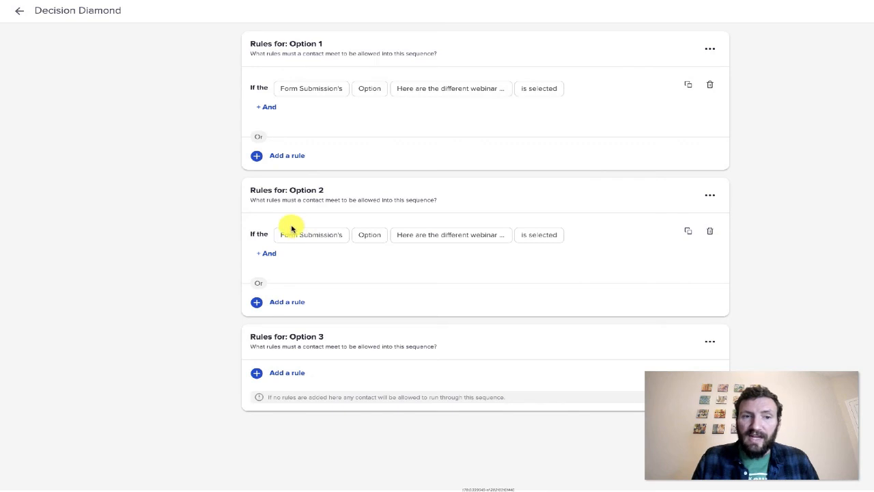
Change Option 2's imported rule to the second webinar choice on the form and set its condition to is selected.
{"action": "left_click", "coordinate": [466, 239]}
{"action": "left_click", "coordinate": [474, 271]}
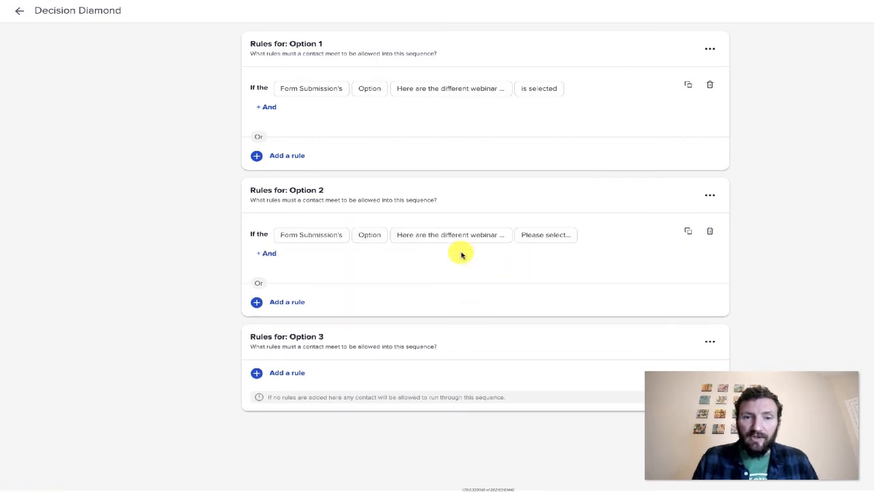
{"action": "left_click", "coordinate": [544, 239]}
{"action": "left_click", "coordinate": [544, 249]}
Import the rules from the Option 1 sequence into Option 3.
{"action": "left_click", "coordinate": [704, 341]}
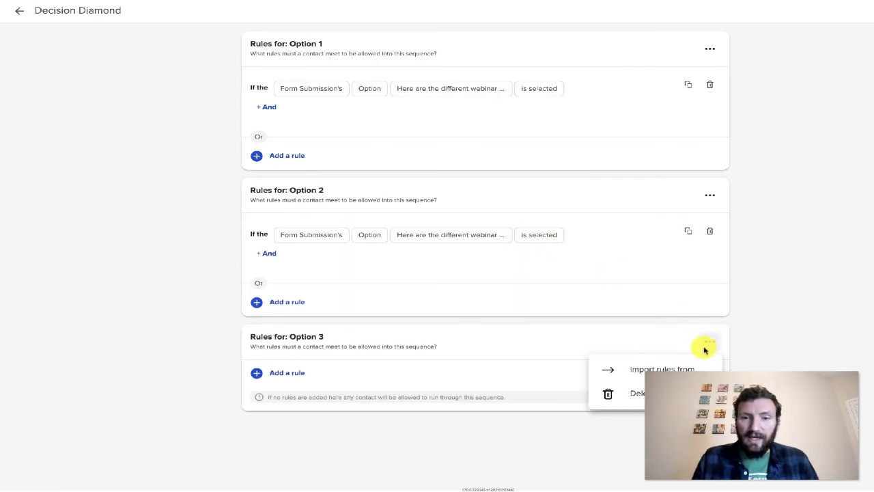
{"action": "left_click", "coordinate": [692, 363]}
{"action": "left_click", "coordinate": [461, 217]}
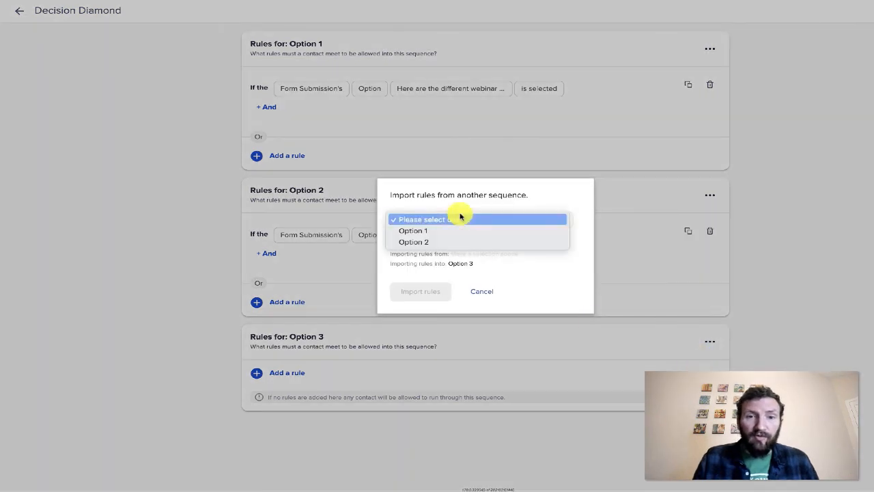
{"action": "left_click", "coordinate": [464, 230]}
{"action": "left_click", "coordinate": [439, 291]}
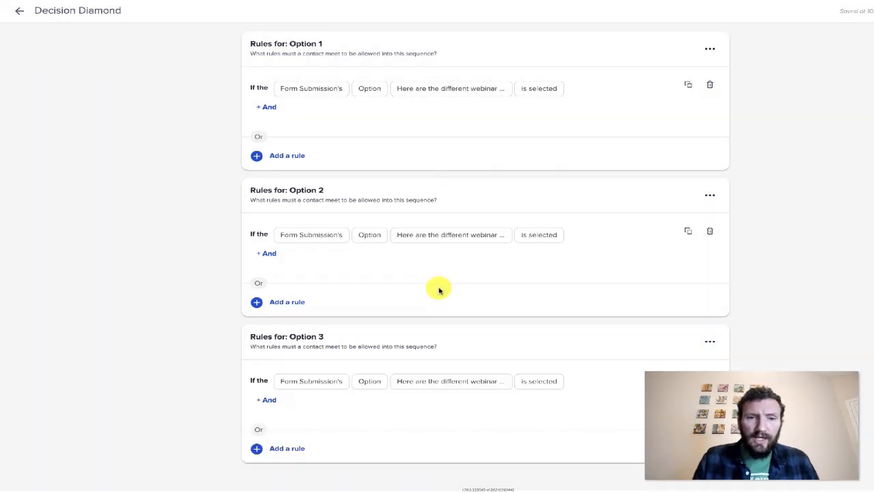
Change Option 3's imported rule to its own webinar choice on the form and set its condition to is selected.
{"action": "left_click", "coordinate": [472, 380]}
{"action": "left_click", "coordinate": [478, 439]}
{"action": "left_click", "coordinate": [537, 382]}
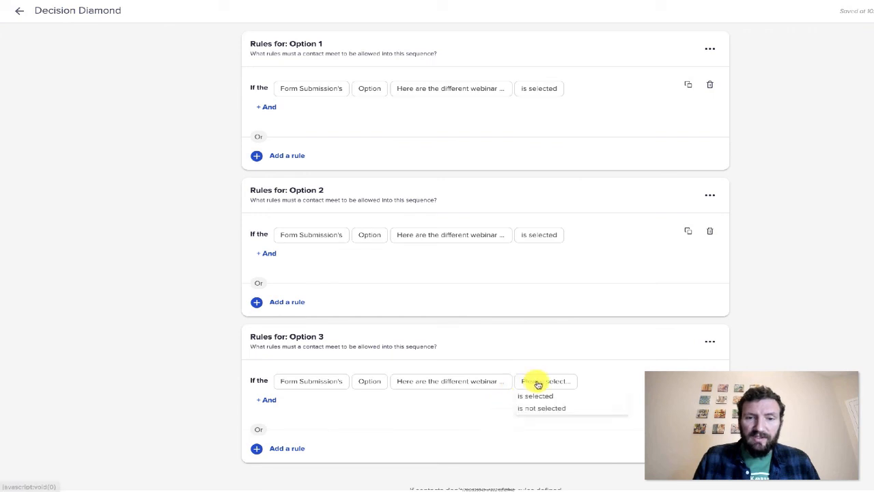
{"action": "left_click", "coordinate": [543, 391]}
{"action": "left_click", "coordinate": [551, 381]}
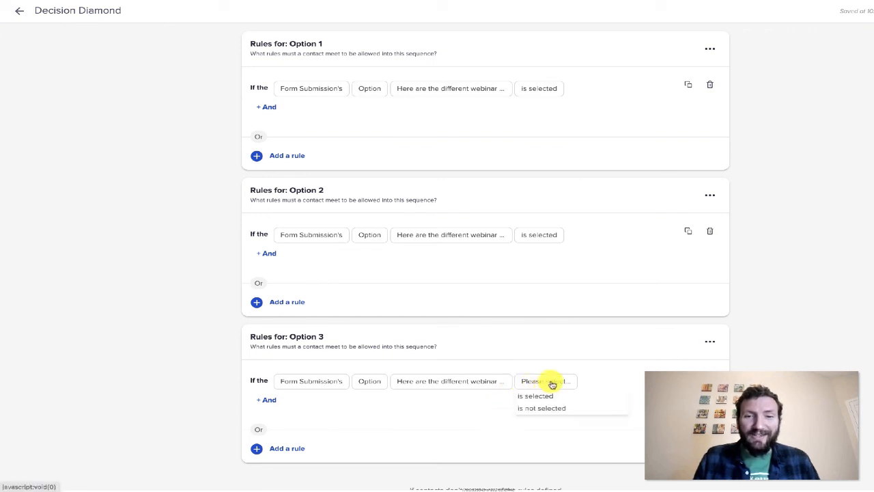
{"action": "left_click", "coordinate": [554, 396]}
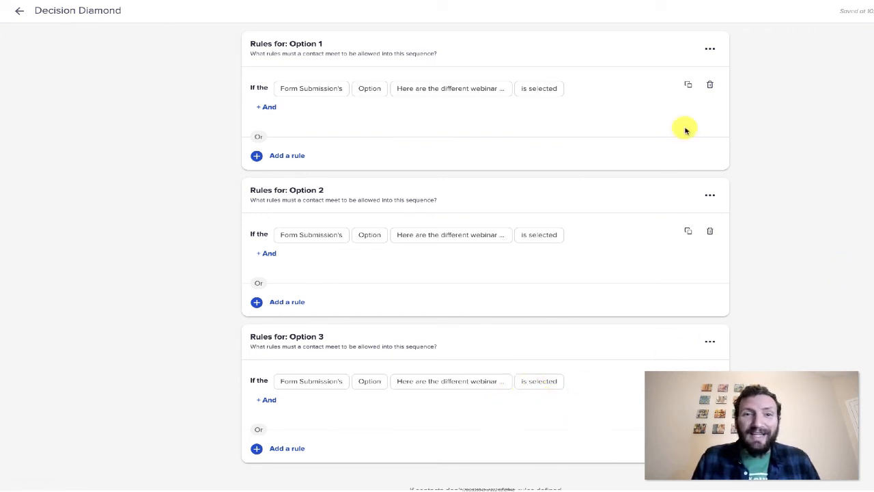
Return to the campaign canvas and arrange the three Option sequences in an evenly spaced column, with Option 2 level with the decision diamond.
{"action": "left_click", "coordinate": [21, 16]}
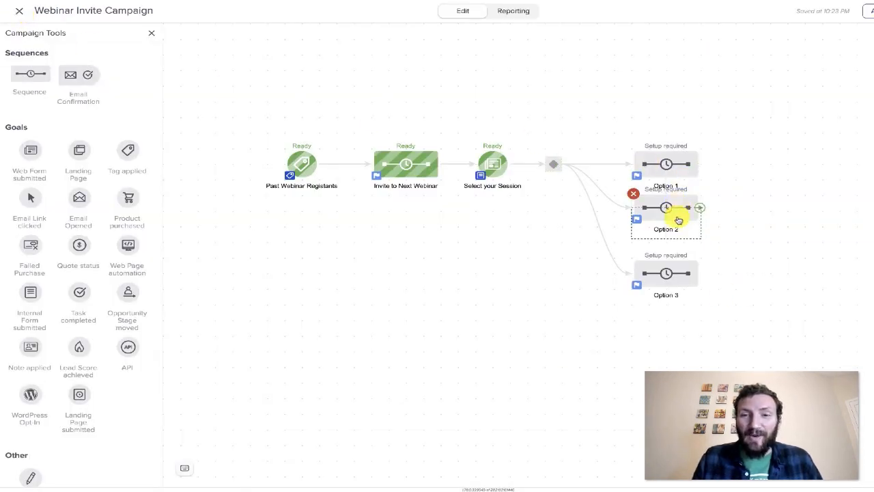
{"action": "left_click_drag", "start_coordinate": [678, 219], "coordinate": [679, 214]}
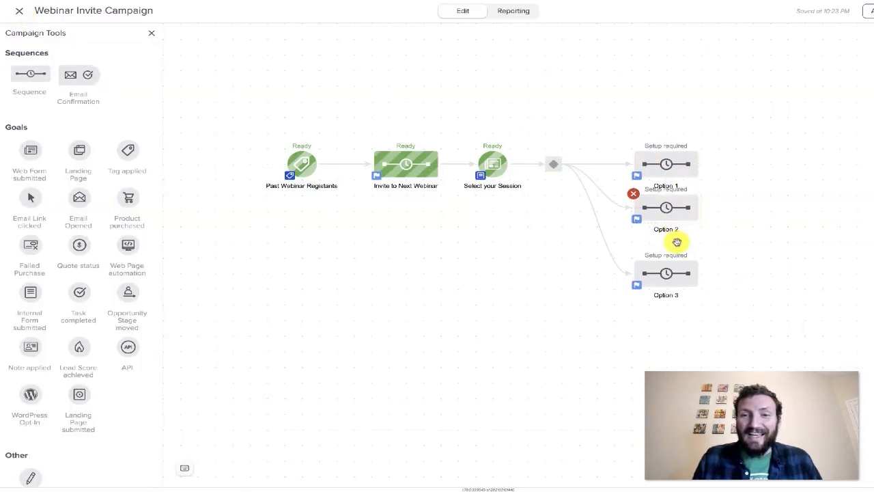
{"action": "left_click_drag", "start_coordinate": [676, 259], "coordinate": [676, 211]}
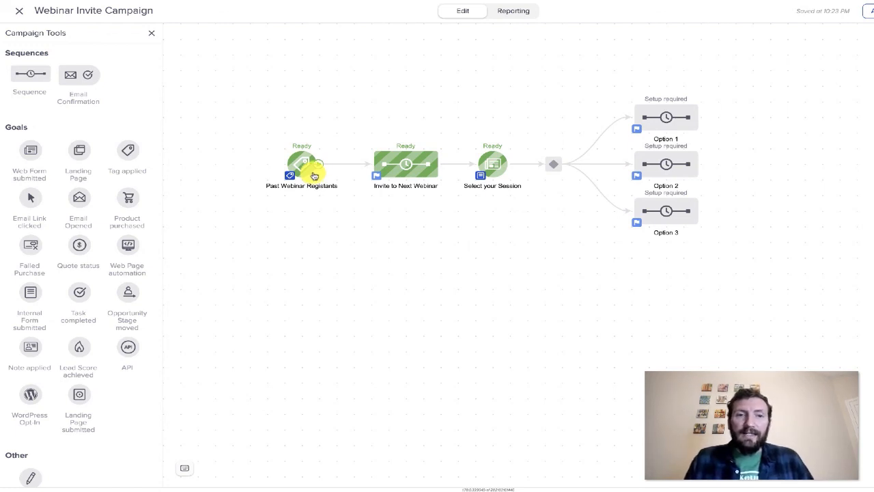
Select the Option 1, Option 2 and Option 3 sequences together on the campaign canvas.
{"action": "left_click", "coordinate": [405, 167]}
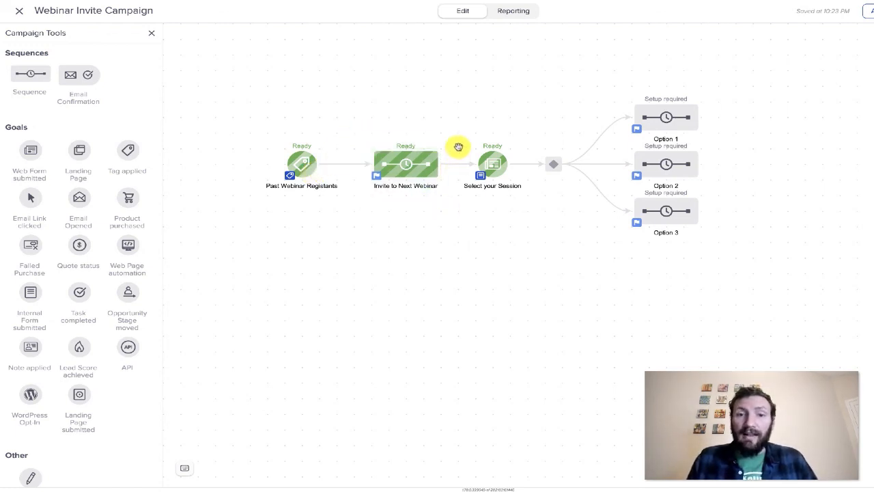
{"action": "left_click_drag", "start_coordinate": [753, 264], "coordinate": [607, 77]}
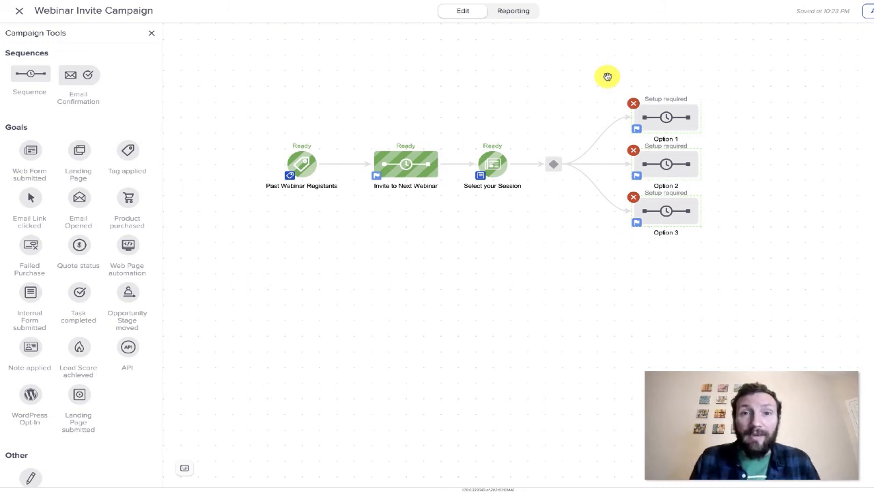